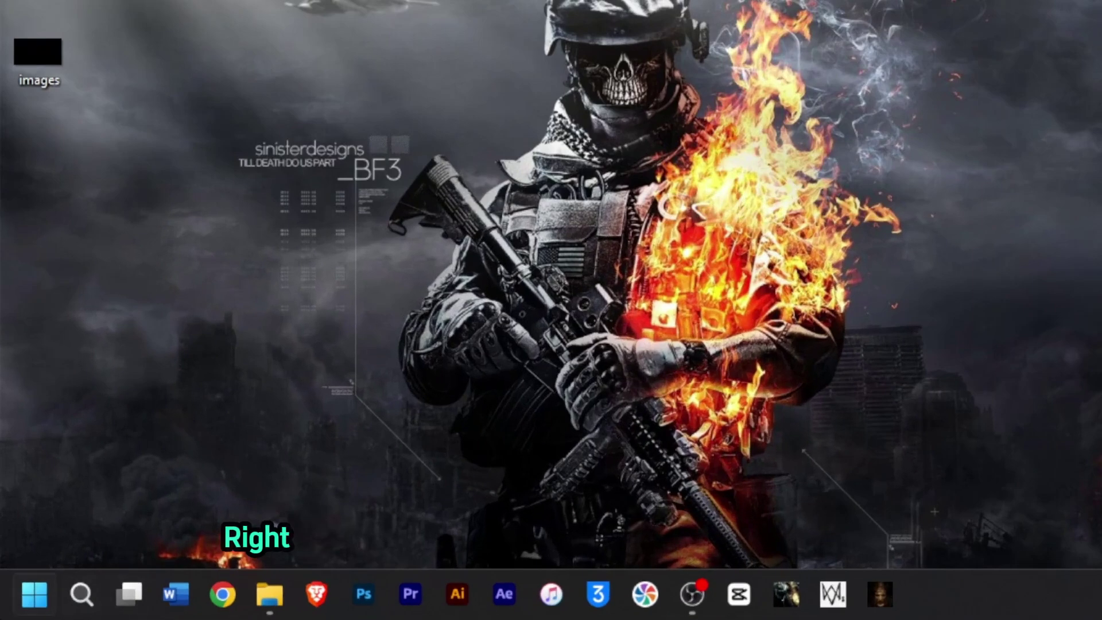
Step: Open the Run dialog, run calc, and move the Calculator window to the desktop centre
right_click(35, 594)
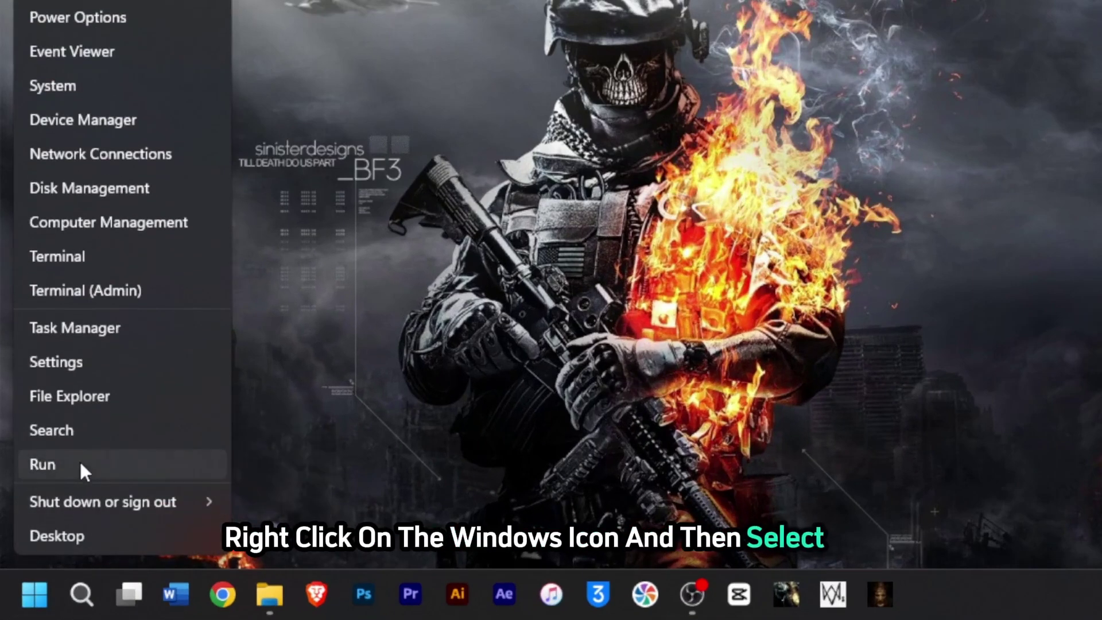
left_click(81, 469)
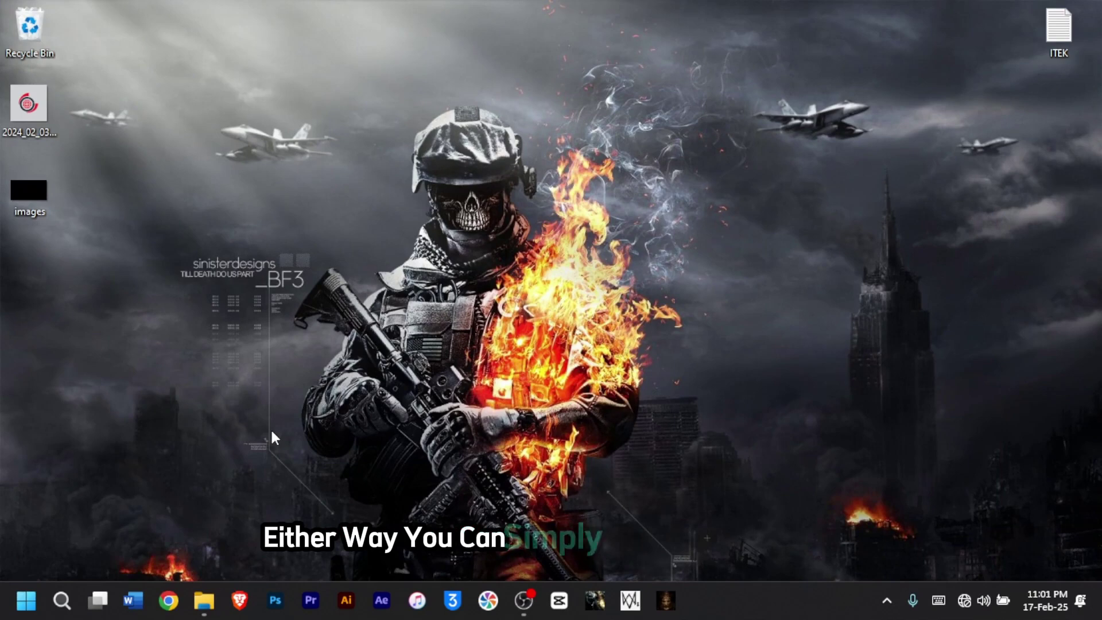
key("super+r")
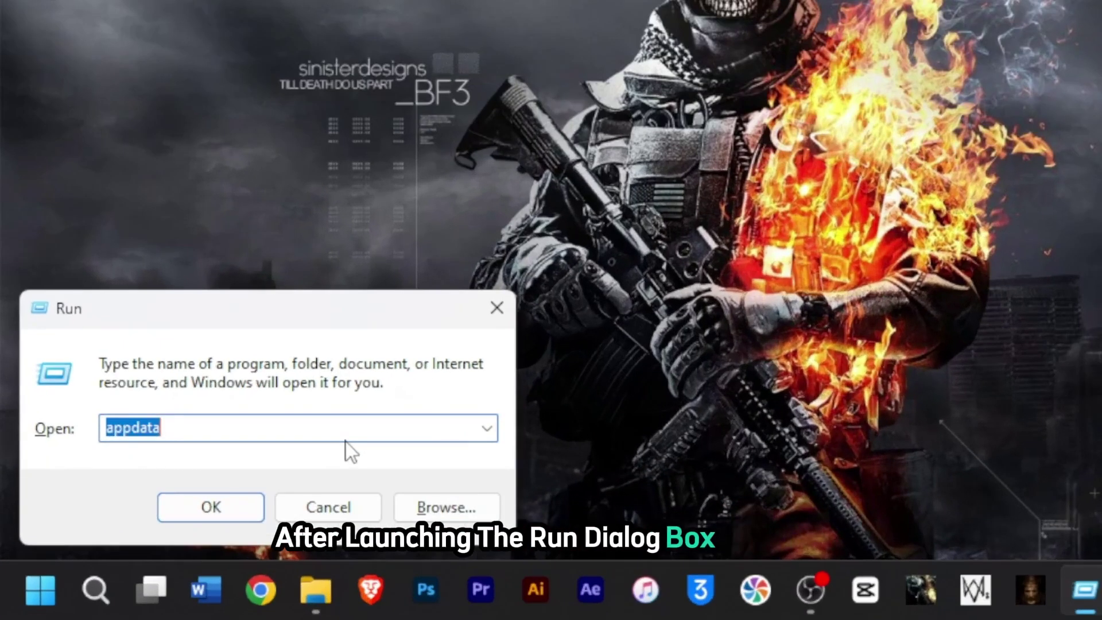
type("calc")
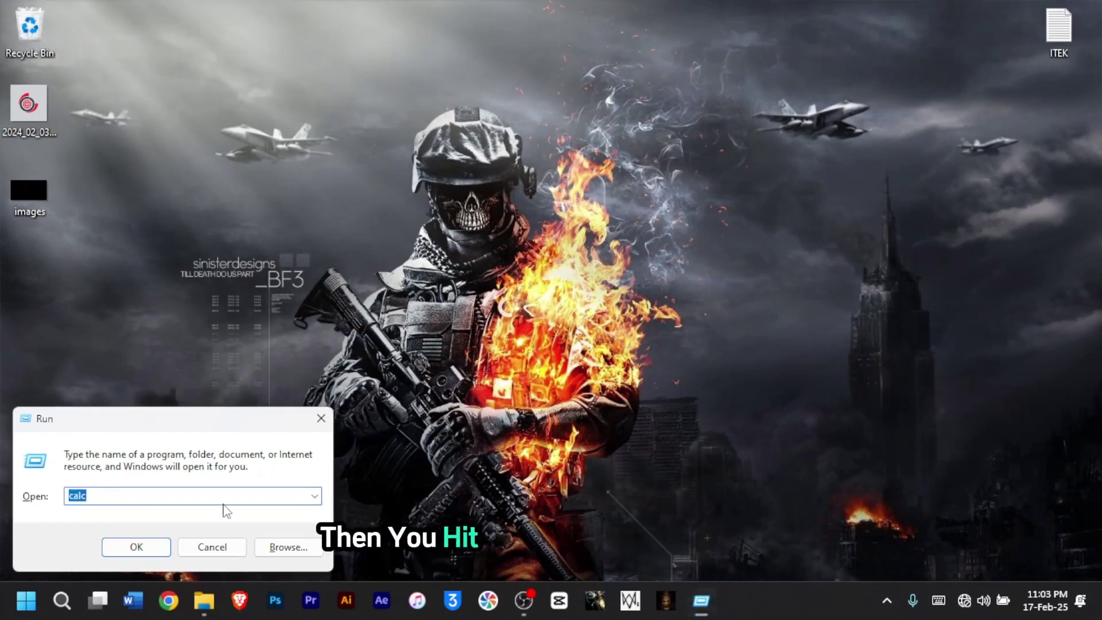
key("Return")
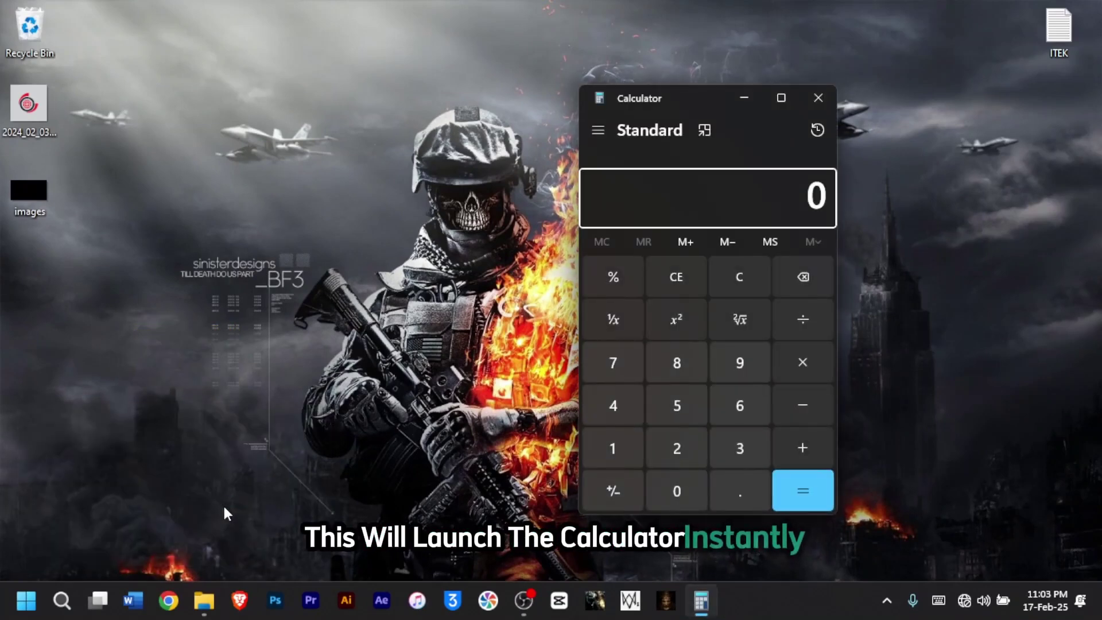
left_click_drag(698, 98, 539, 112)
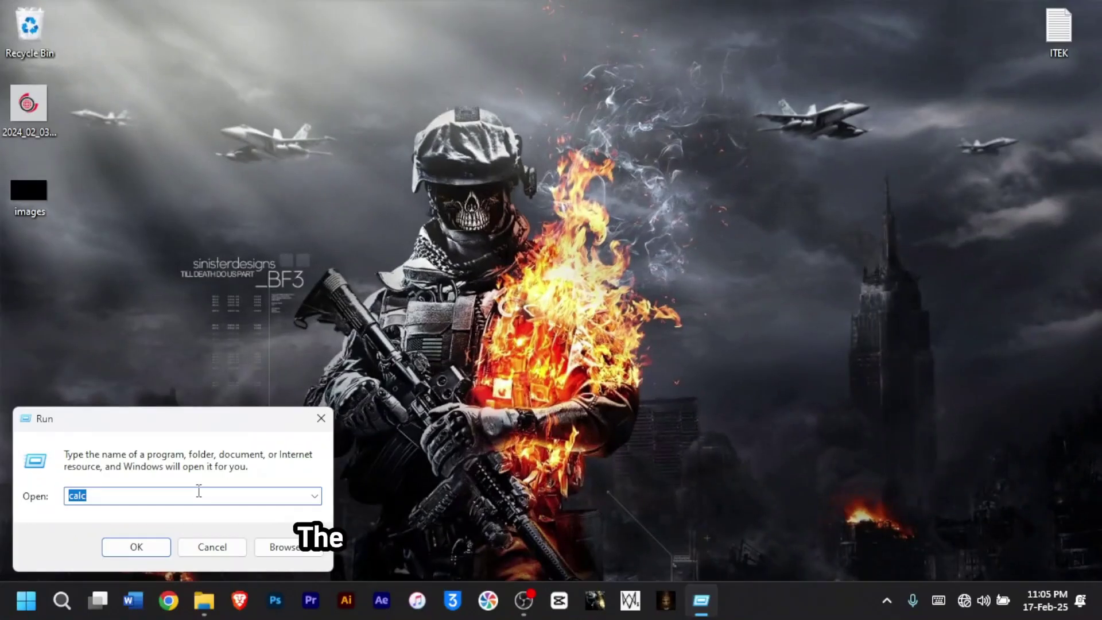
Step: Launch Steps Recorder with psr, centre its window, and start recording
type("psr")
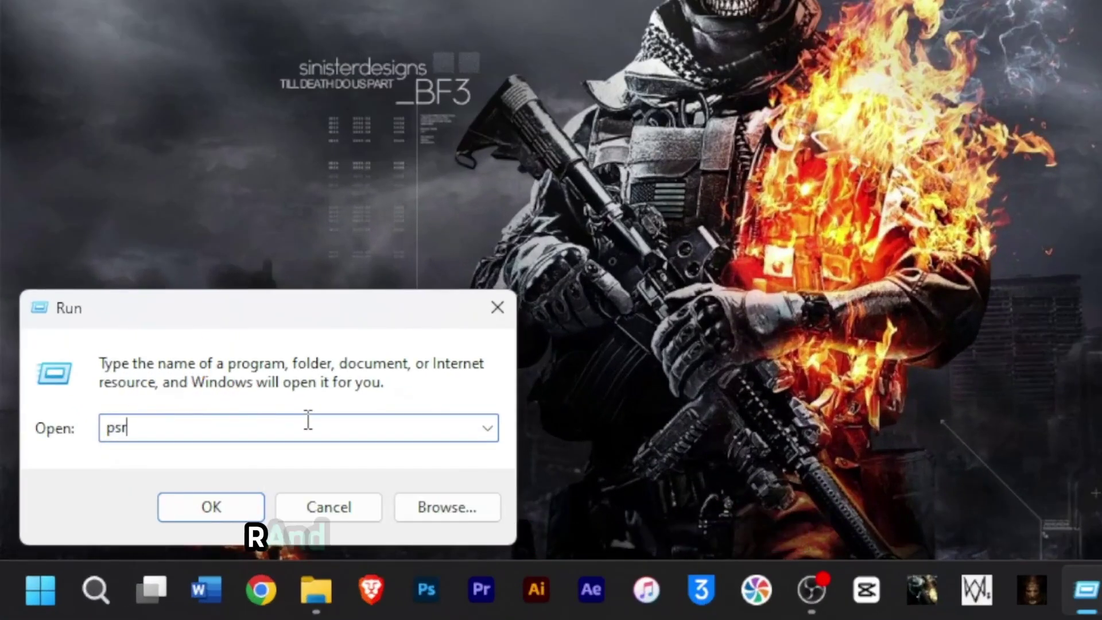
key("Return")
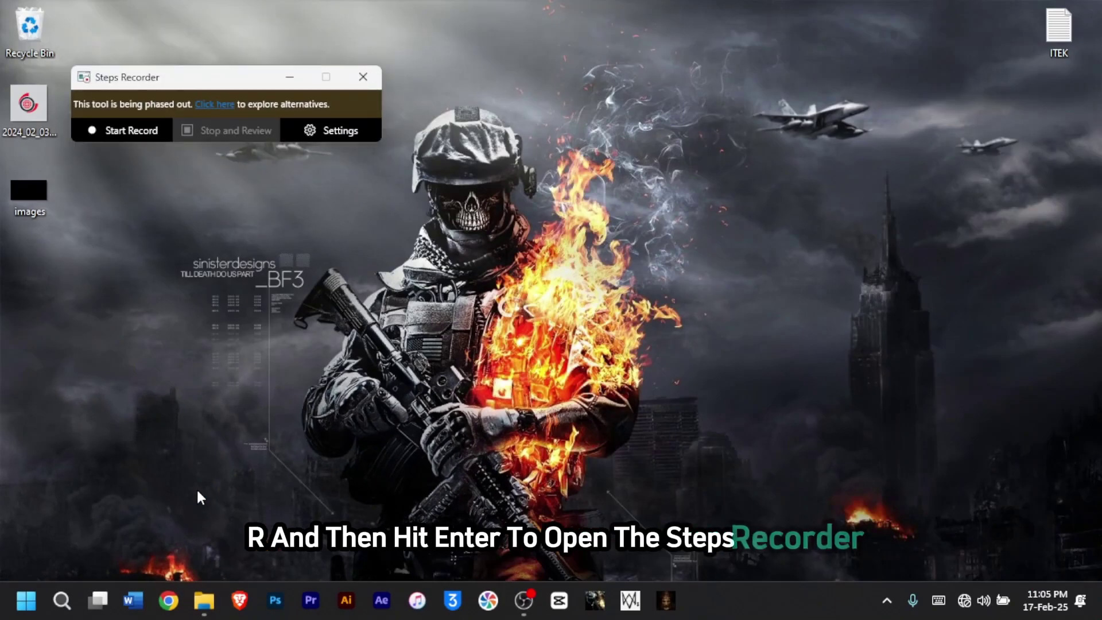
left_click_drag(226, 80, 562, 226)
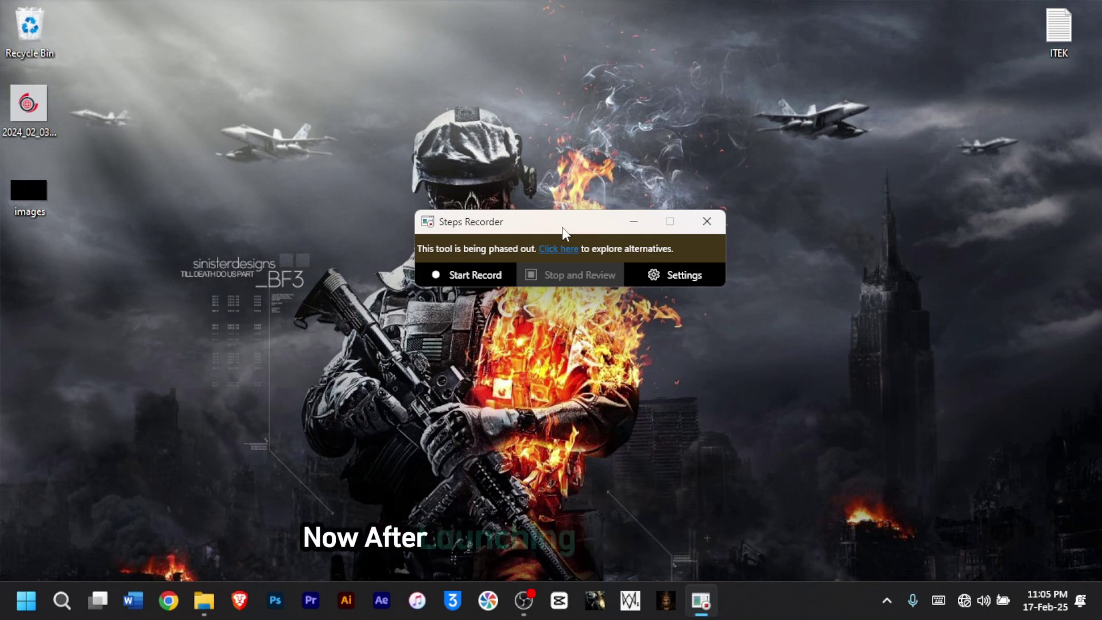
left_click_drag(563, 226, 568, 218)
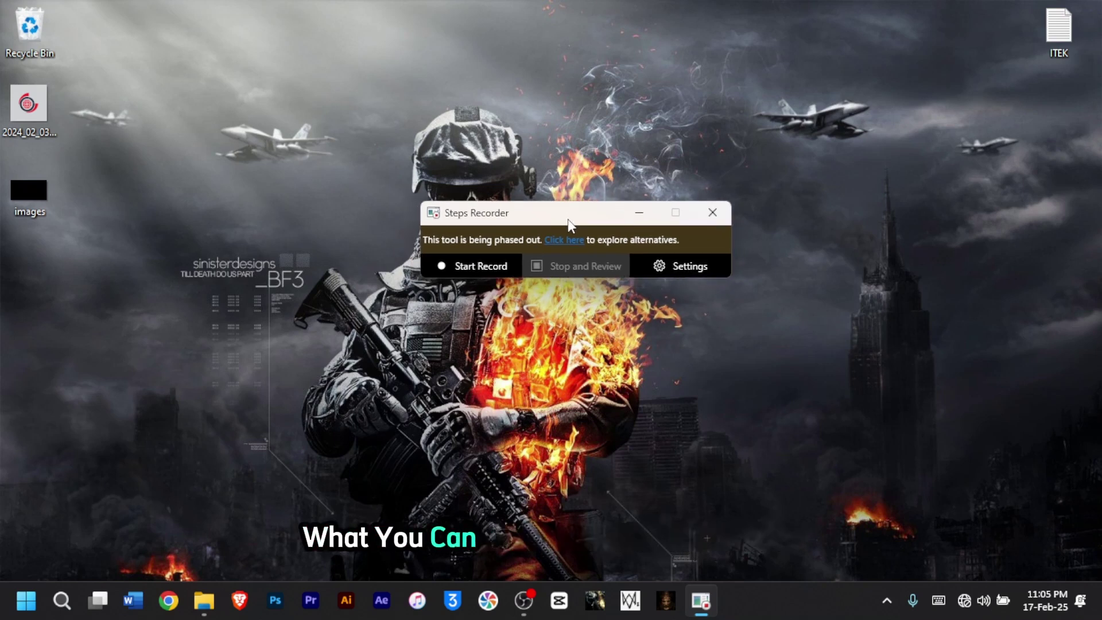
left_click(474, 264)
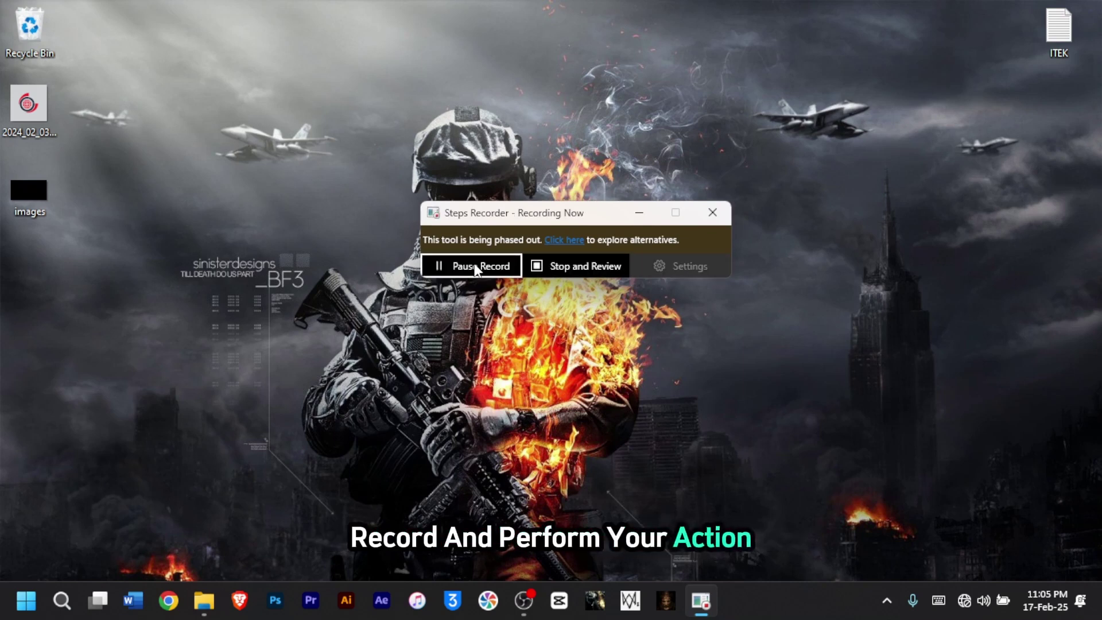
Step: In File Explorer, open Downloads > Compressed and select the nighty file
right_click(26, 600)
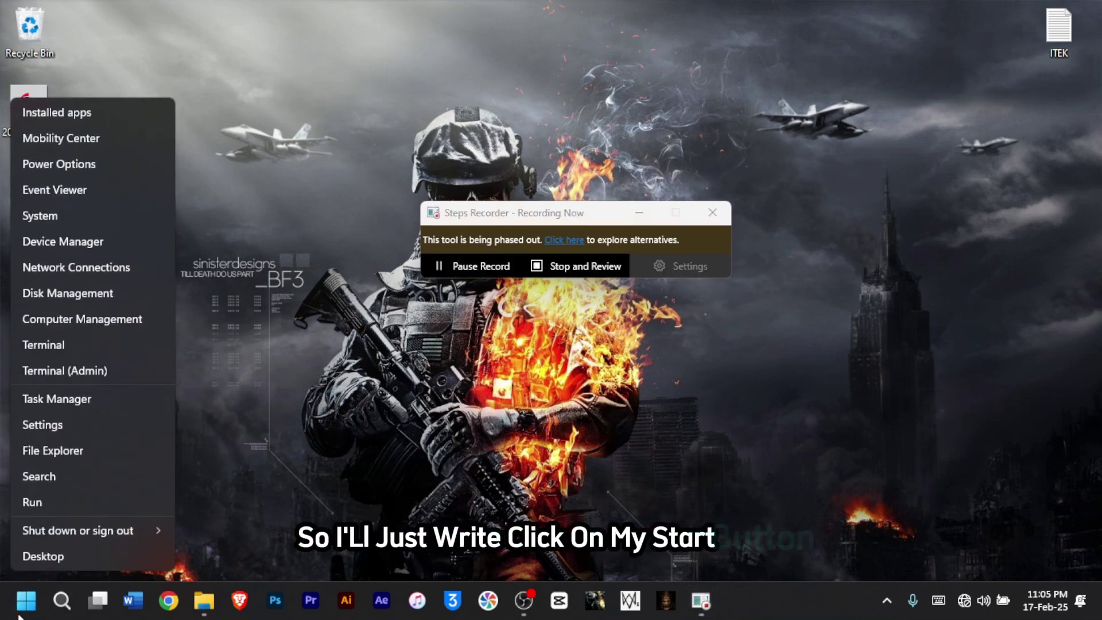
left_click(68, 451)
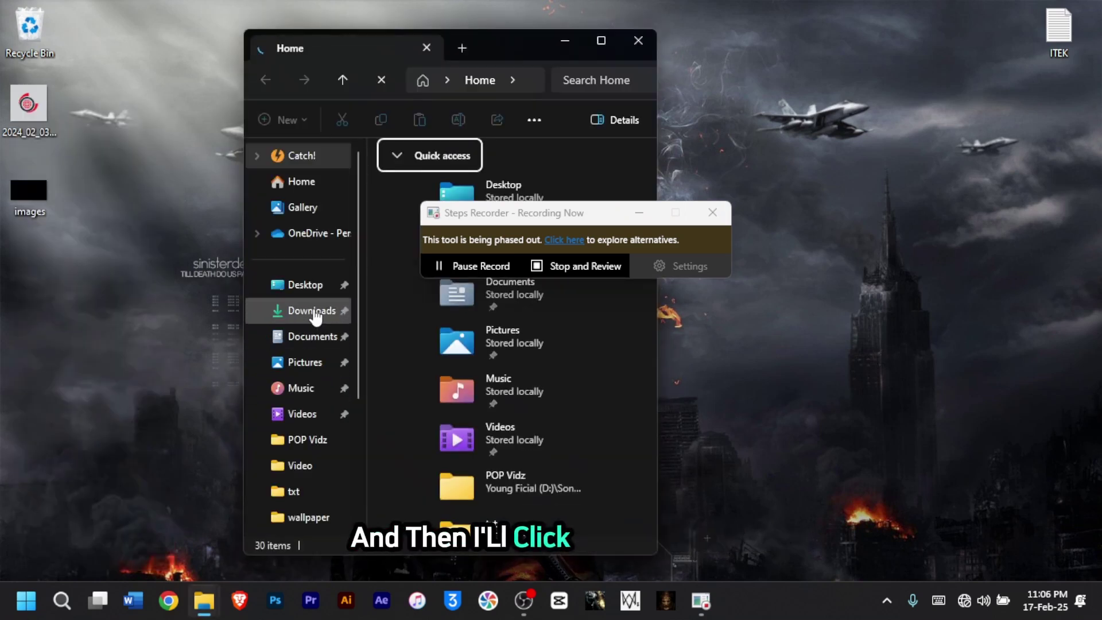
left_click(313, 311)
left_click_drag(497, 54, 373, 71)
left_click(304, 343)
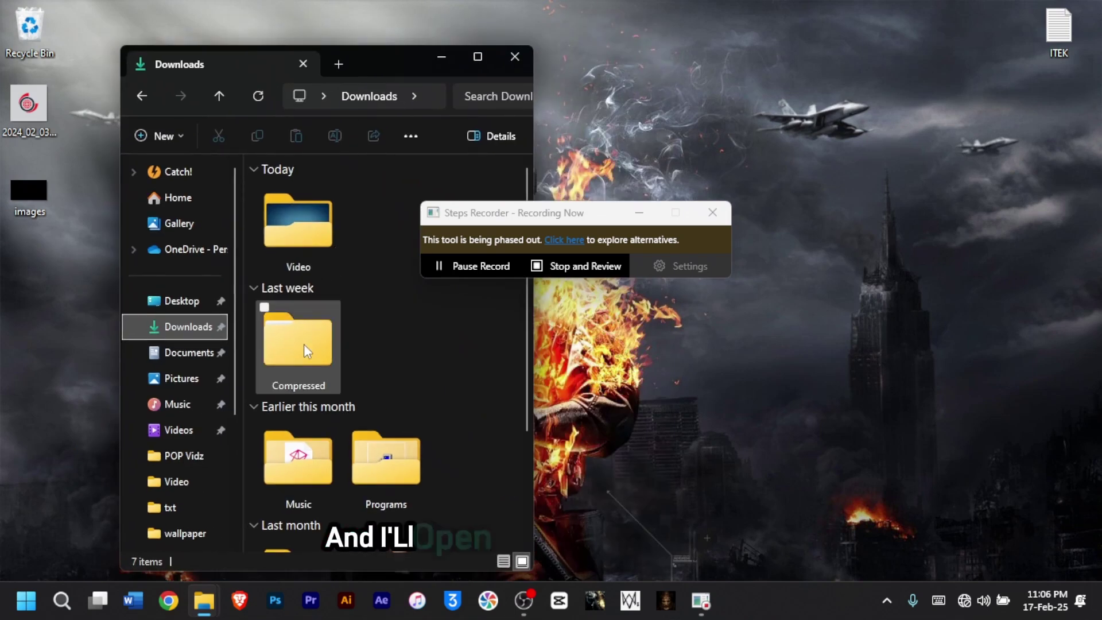
double_click(304, 344)
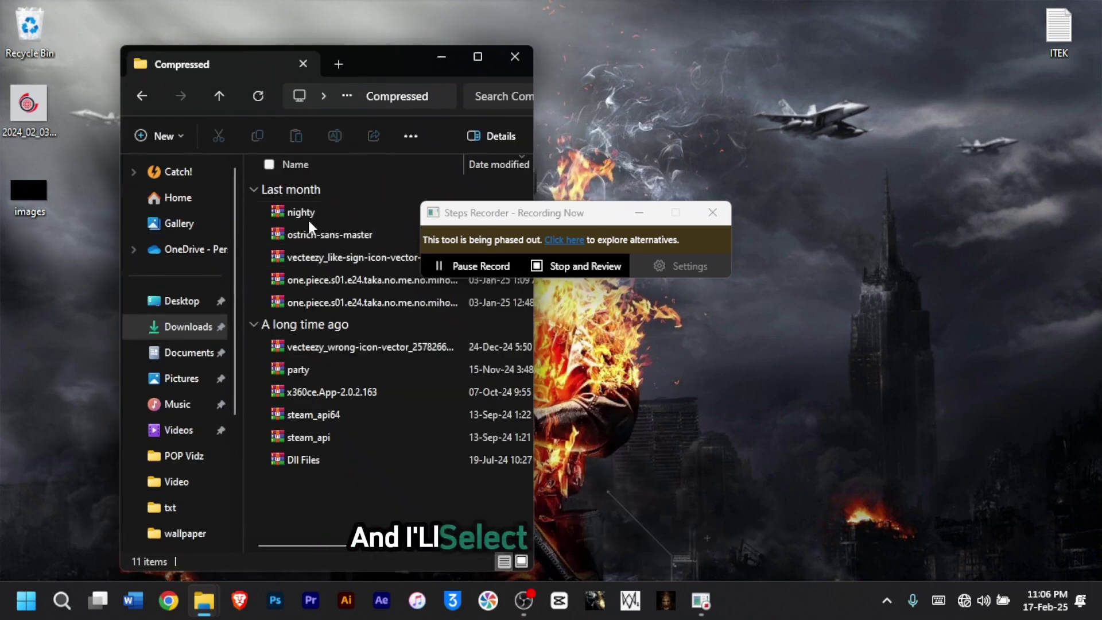
left_click(308, 214)
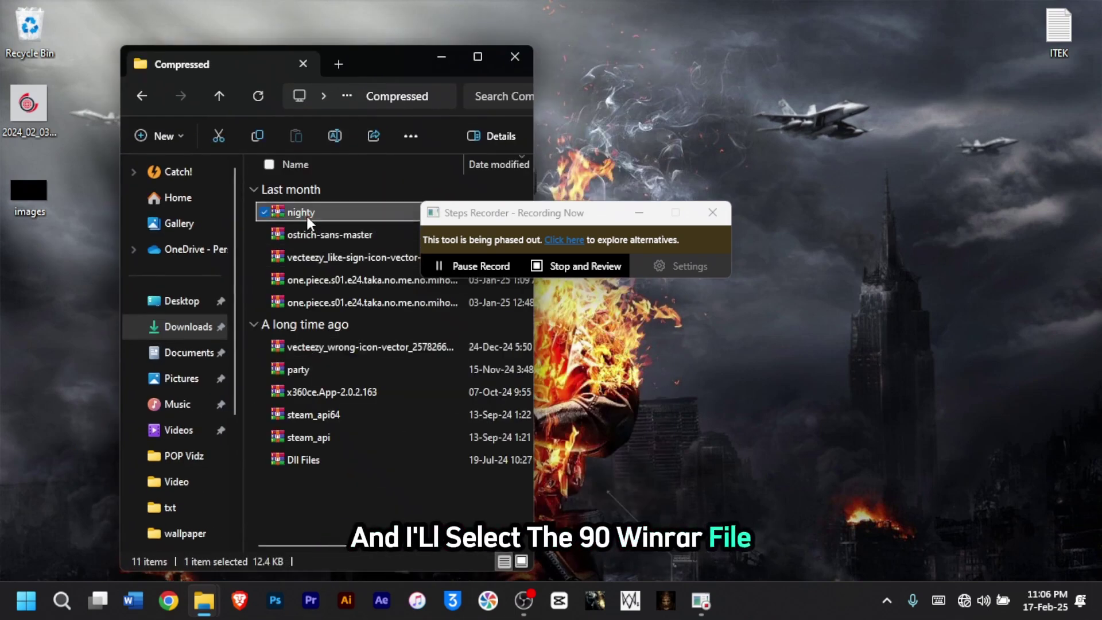
Step: Stop the recording and scroll through the recorded steps and their screenshots
left_click(567, 267)
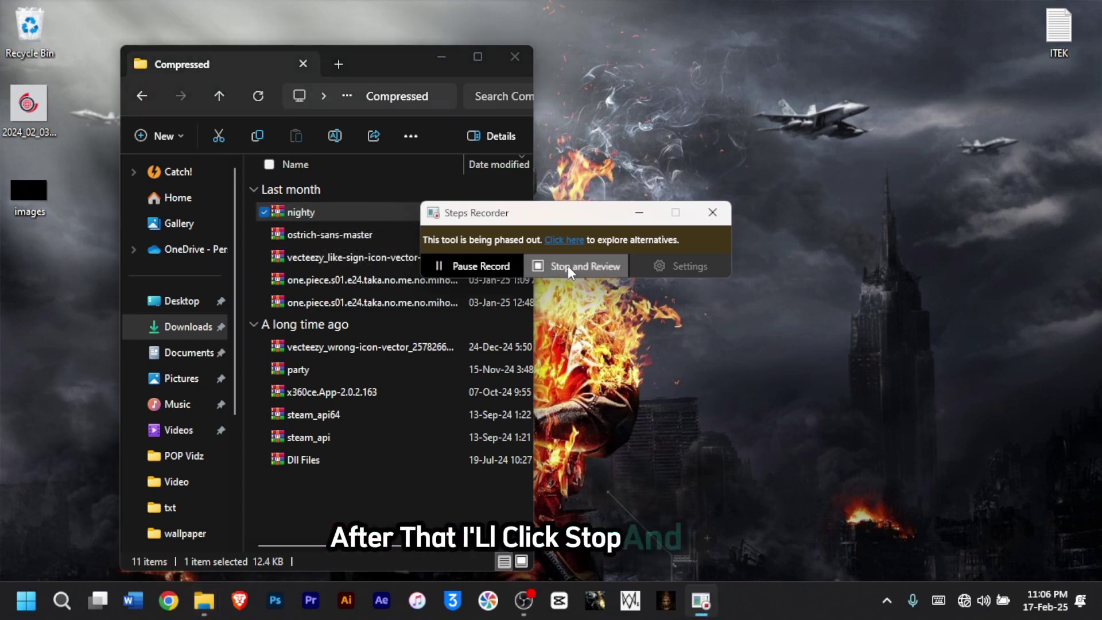
scroll(300, 360, "down", 3)
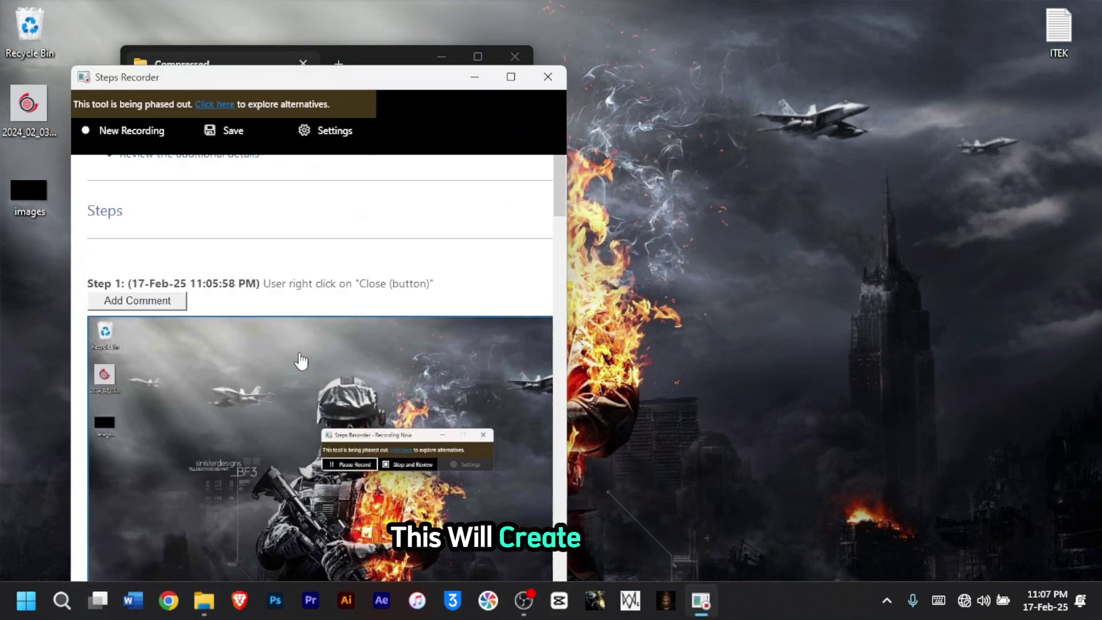
scroll(299, 361, "down", 2)
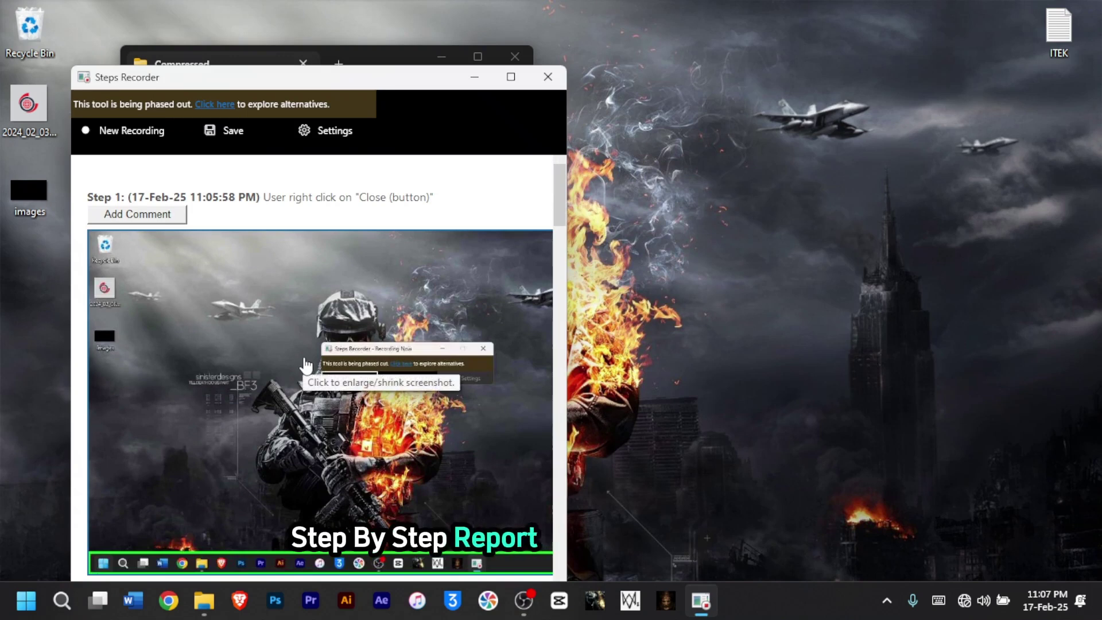
scroll(306, 365, "down", 2)
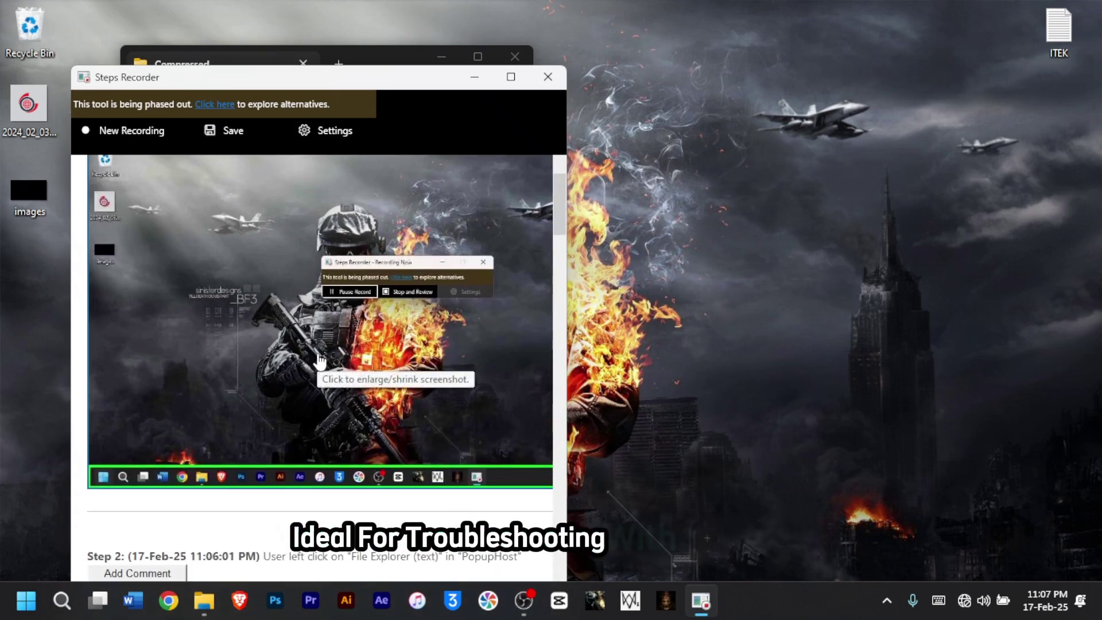
scroll(322, 351, "up", 4)
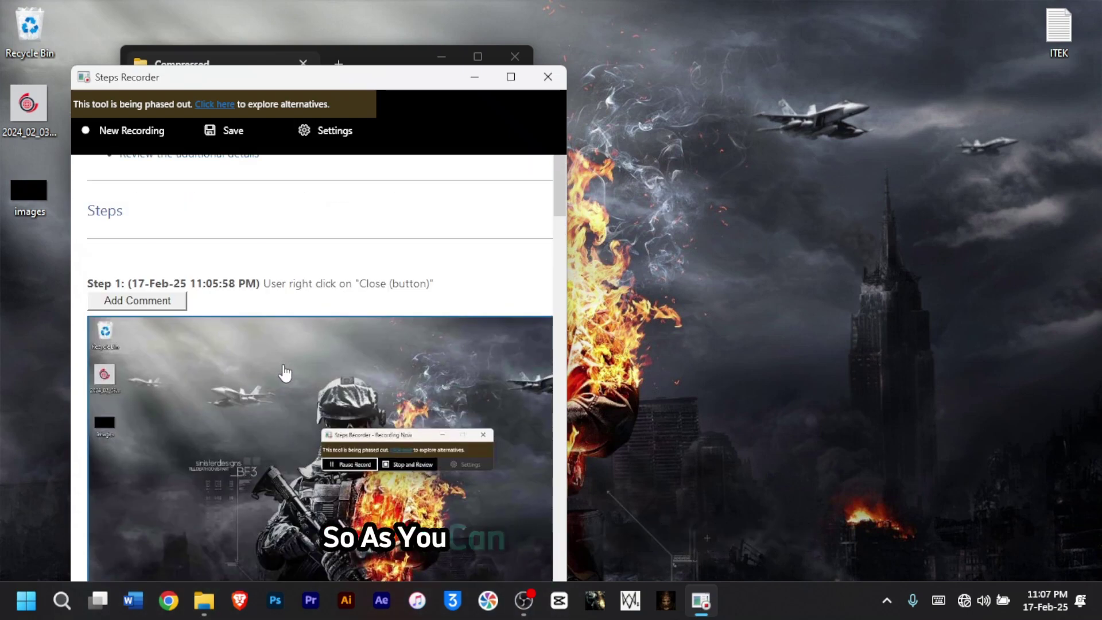
scroll(299, 356, "down", 3)
scroll(264, 308, "up", 3)
scroll(264, 309, "down", 6)
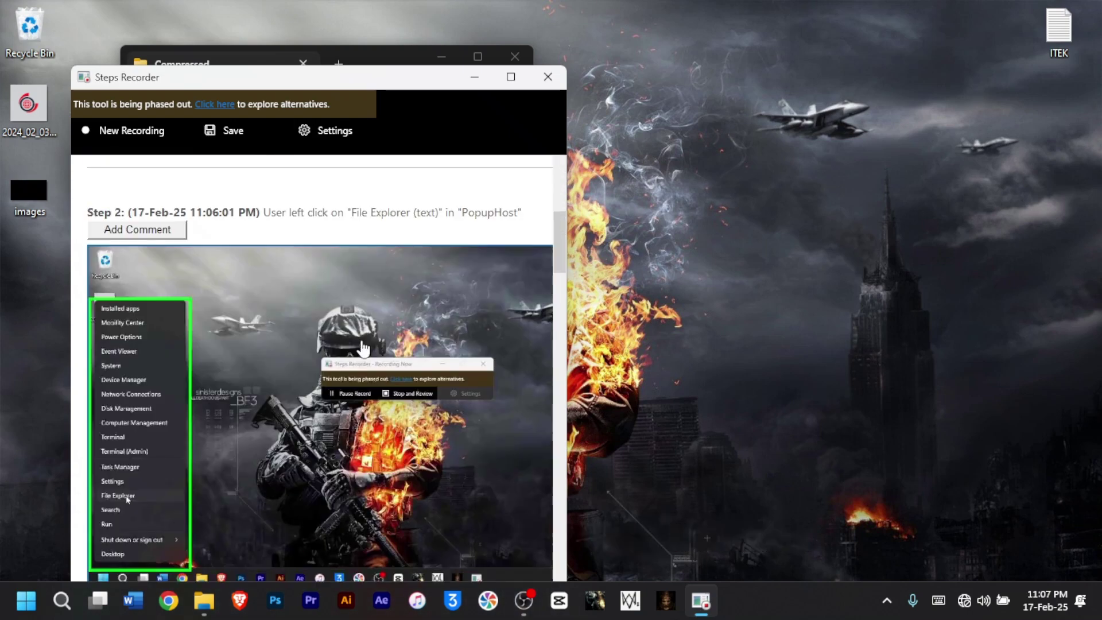
scroll(207, 364, "up", 4)
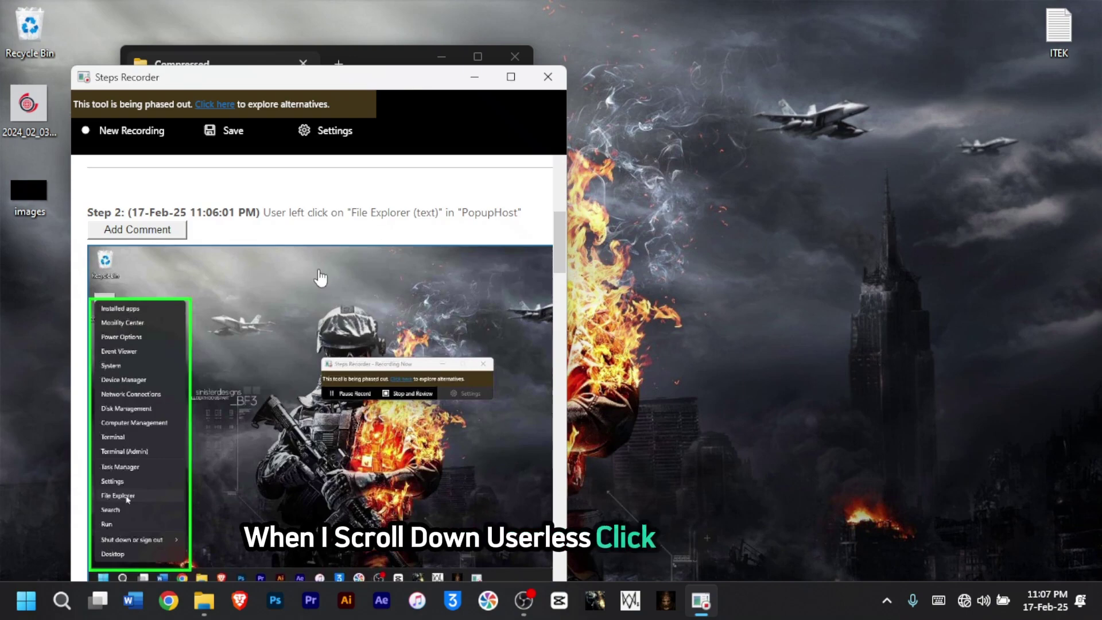
scroll(178, 483, "down", 10)
scroll(320, 229, "up", 3)
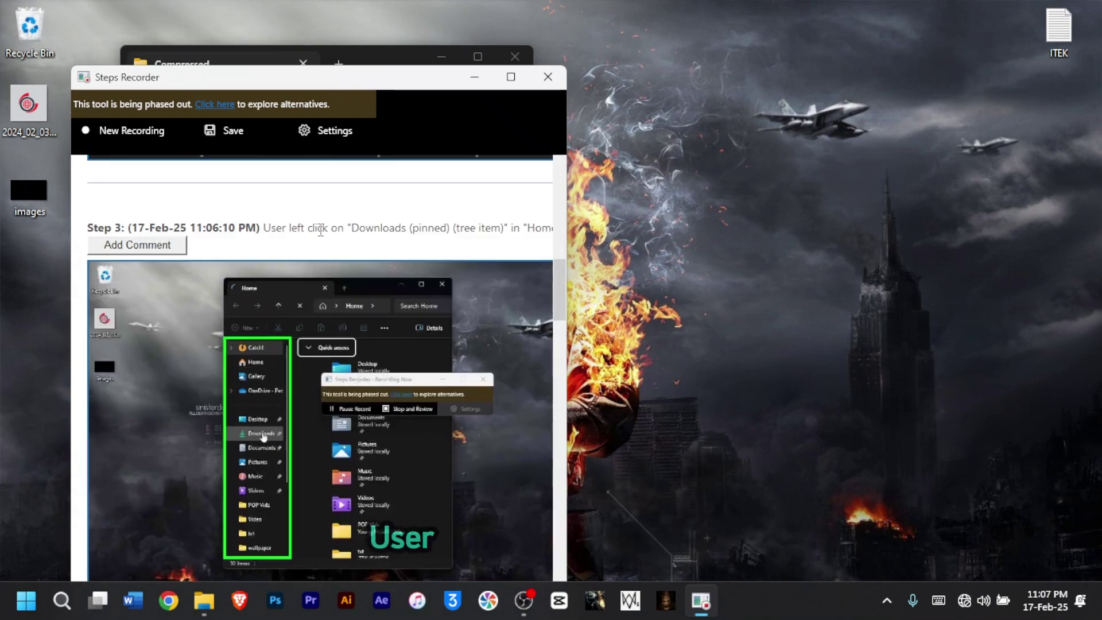
scroll(197, 369, "down", 7)
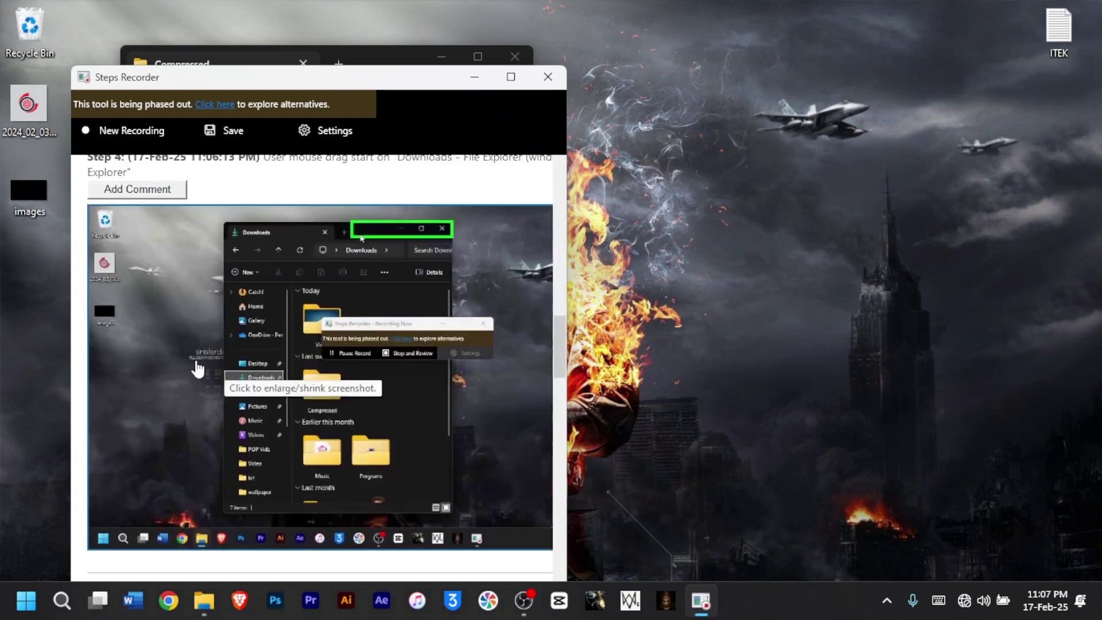
scroll(197, 369, "up", 1)
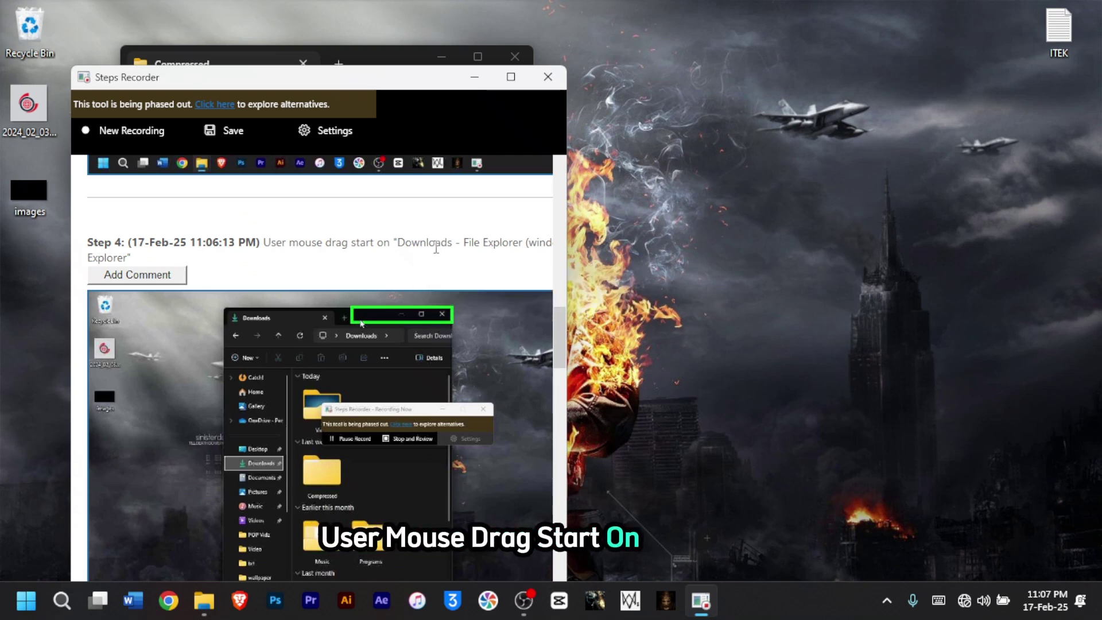
scroll(329, 259, "down", 10)
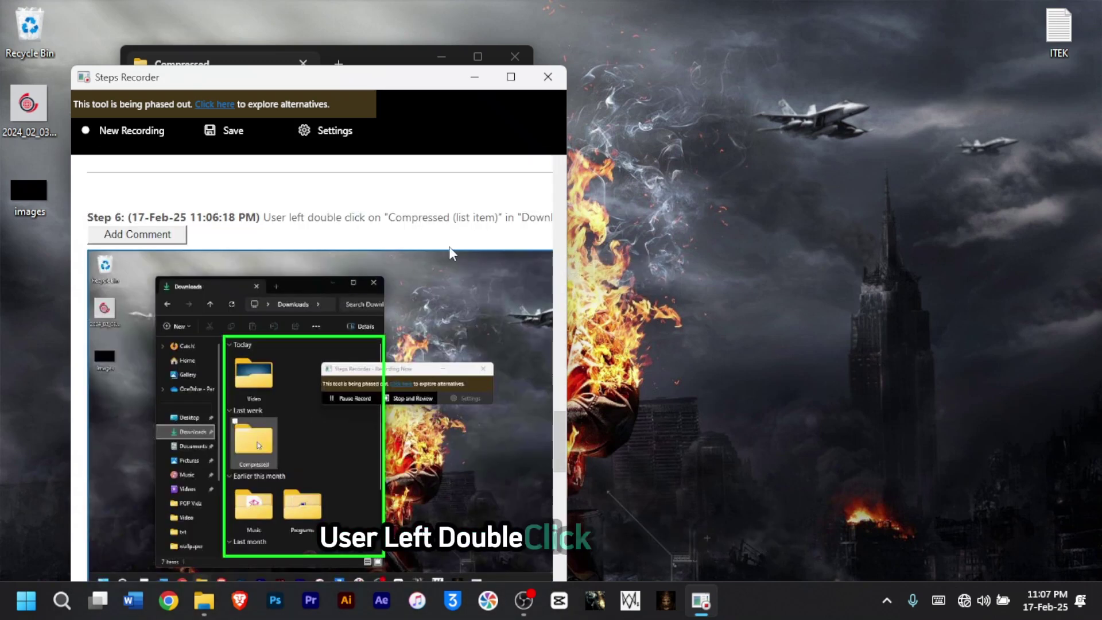
scroll(324, 235, "down", 5)
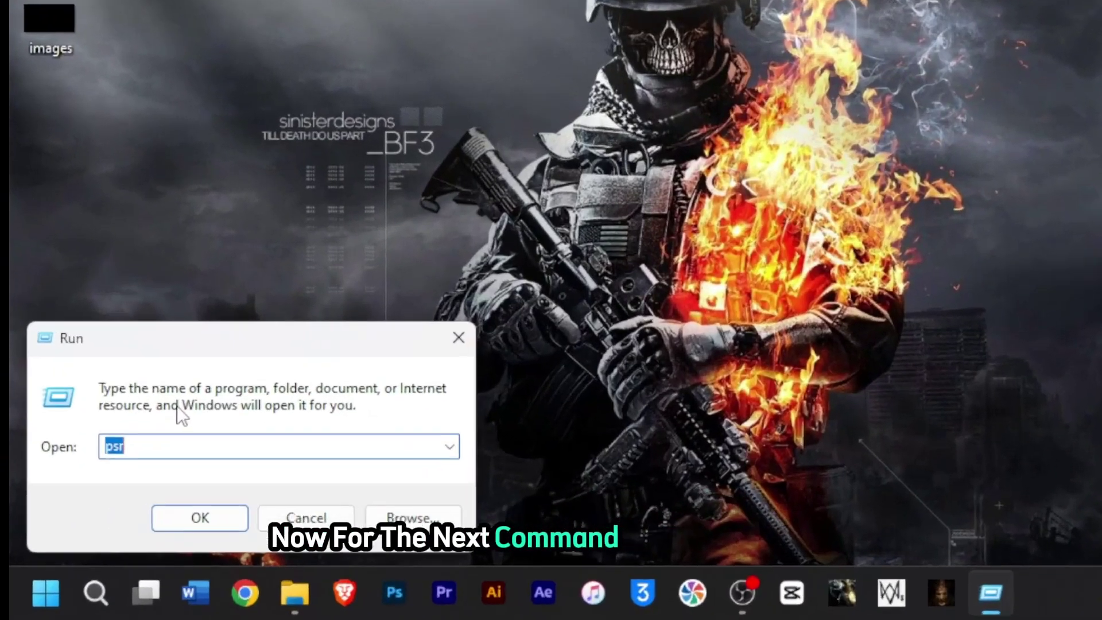
Step: Launch Task Manager with taskmgr, centre it, and view the CPU performance graph
type("taskmg")
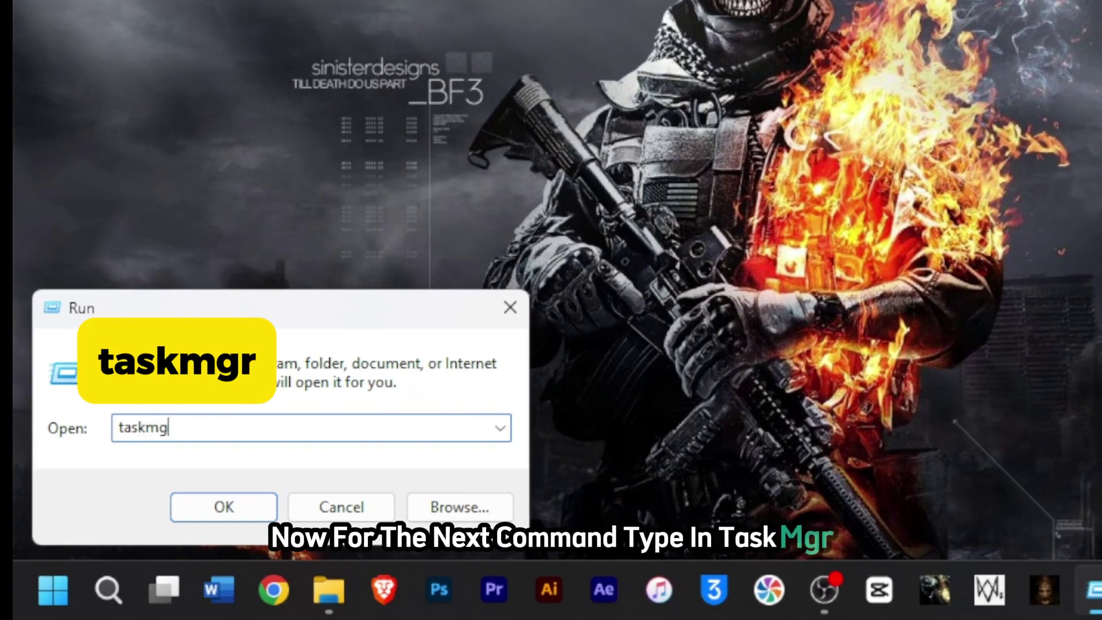
type("r")
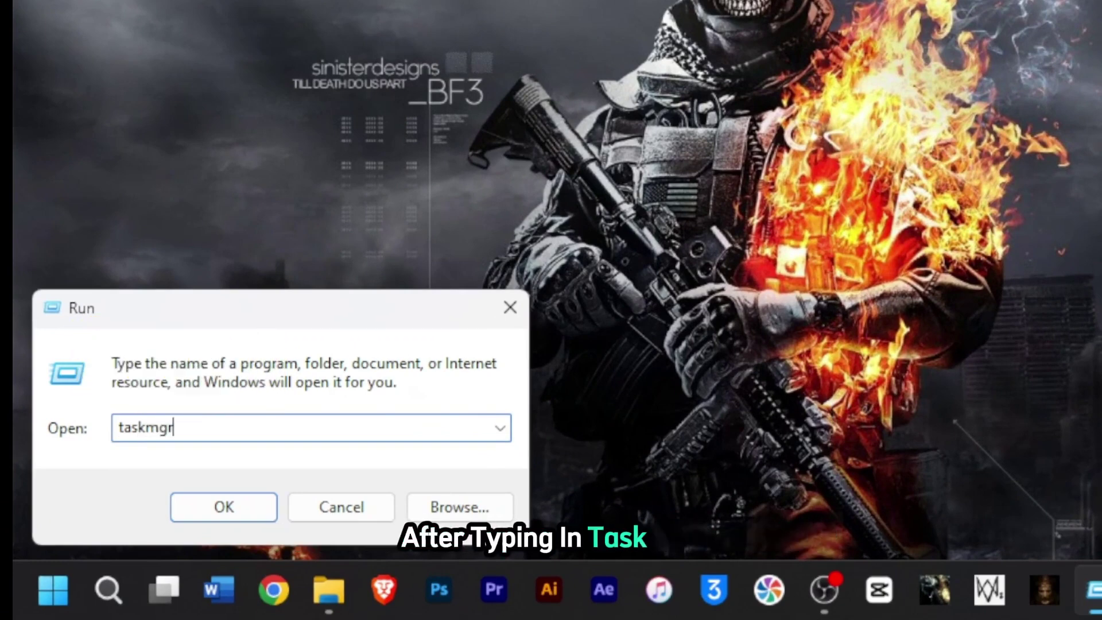
key("Return")
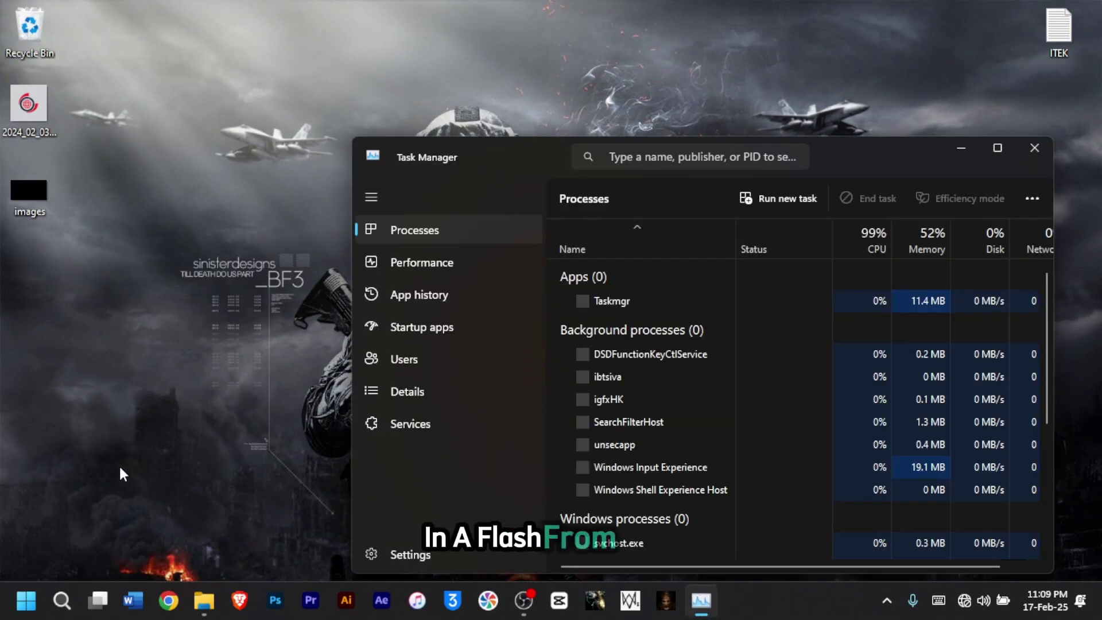
left_click_drag(902, 173, 746, 125)
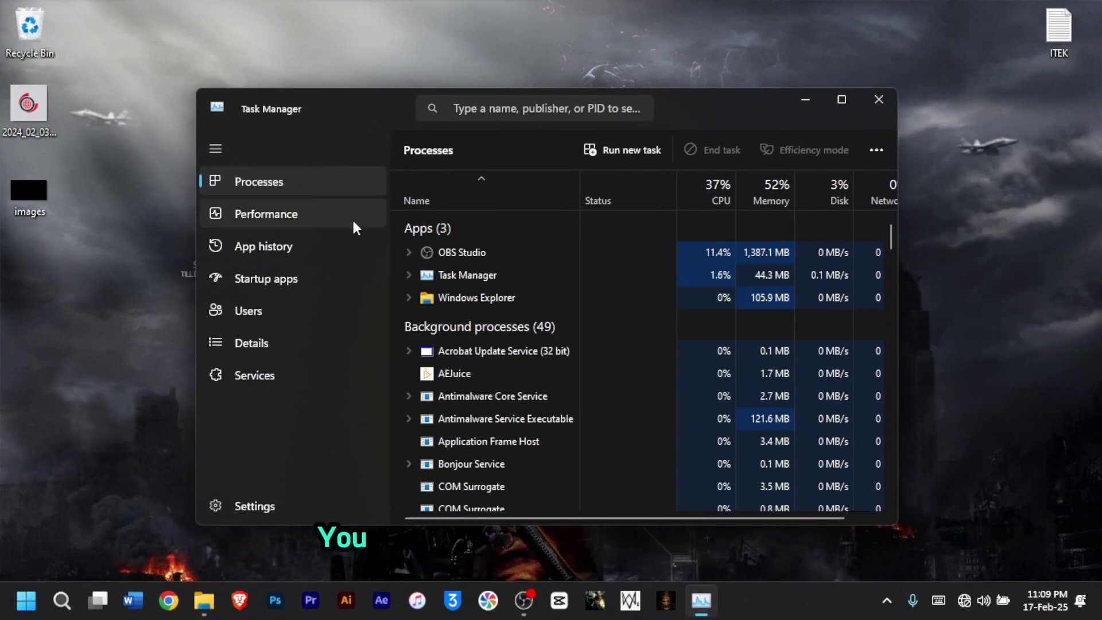
left_click(313, 221)
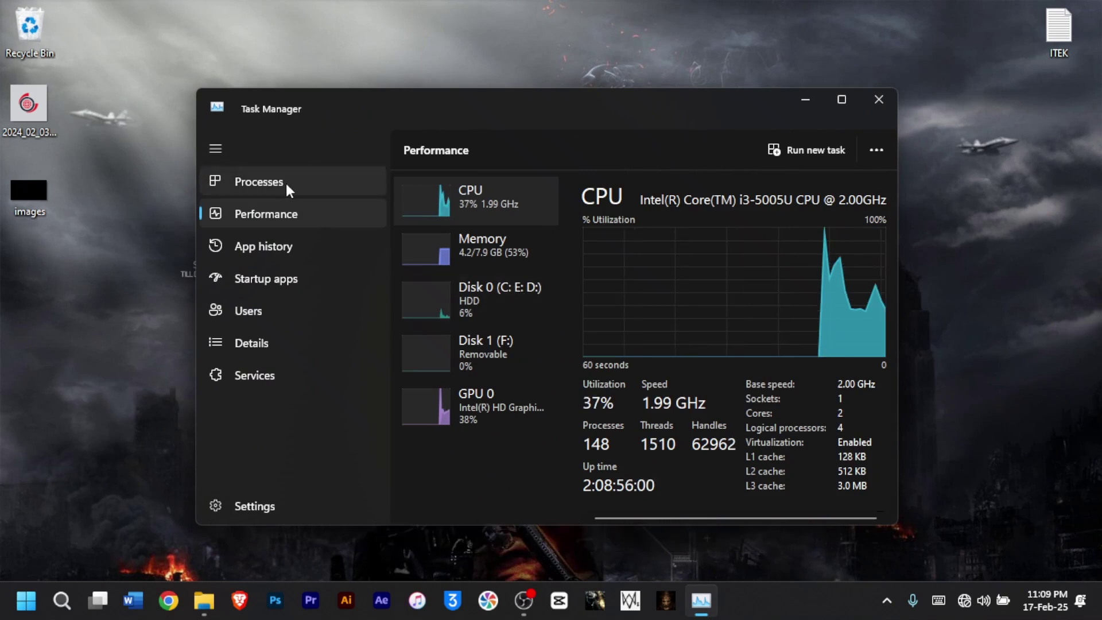
Step: Check the OBS Studio process actions, then view the Disk 0, GPU 0 and CPU graphs
key("ctrl+shift+Tab")
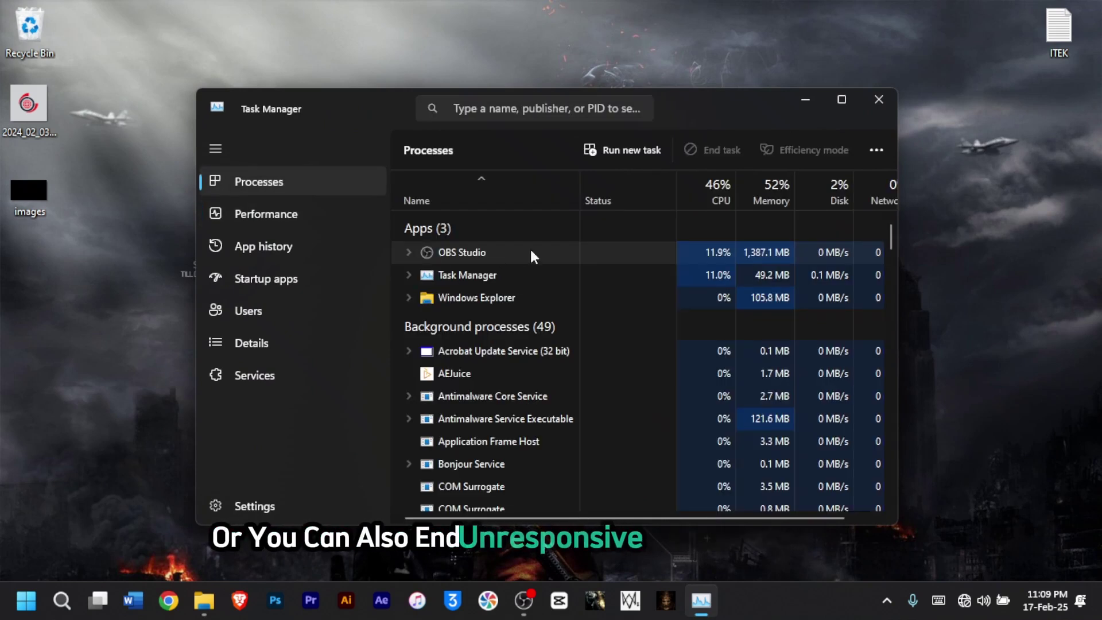
right_click(462, 252)
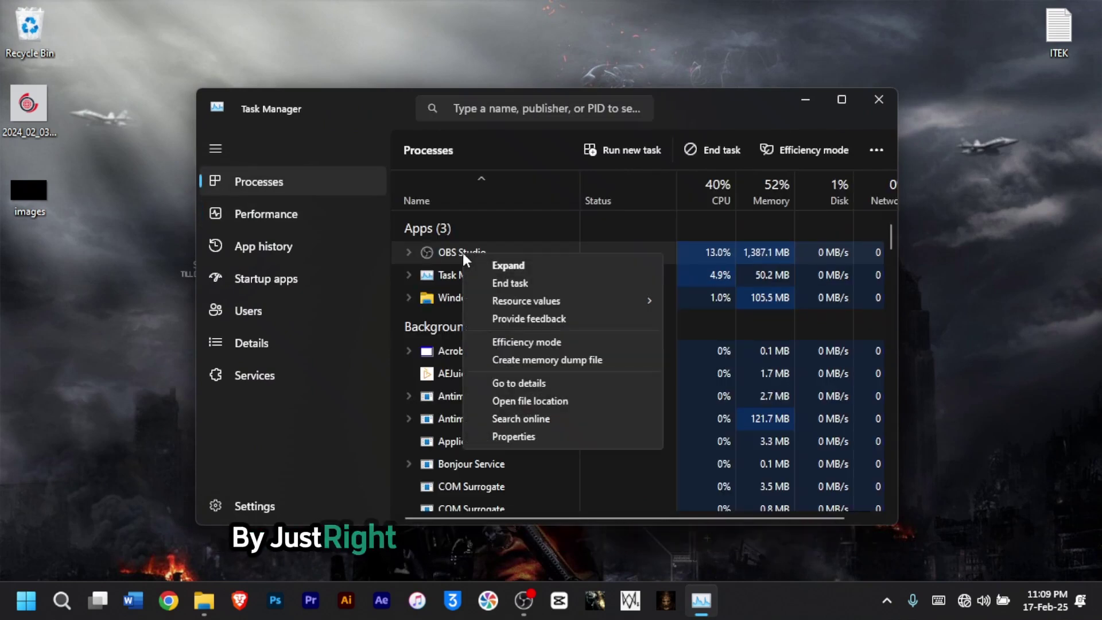
left_click(280, 218)
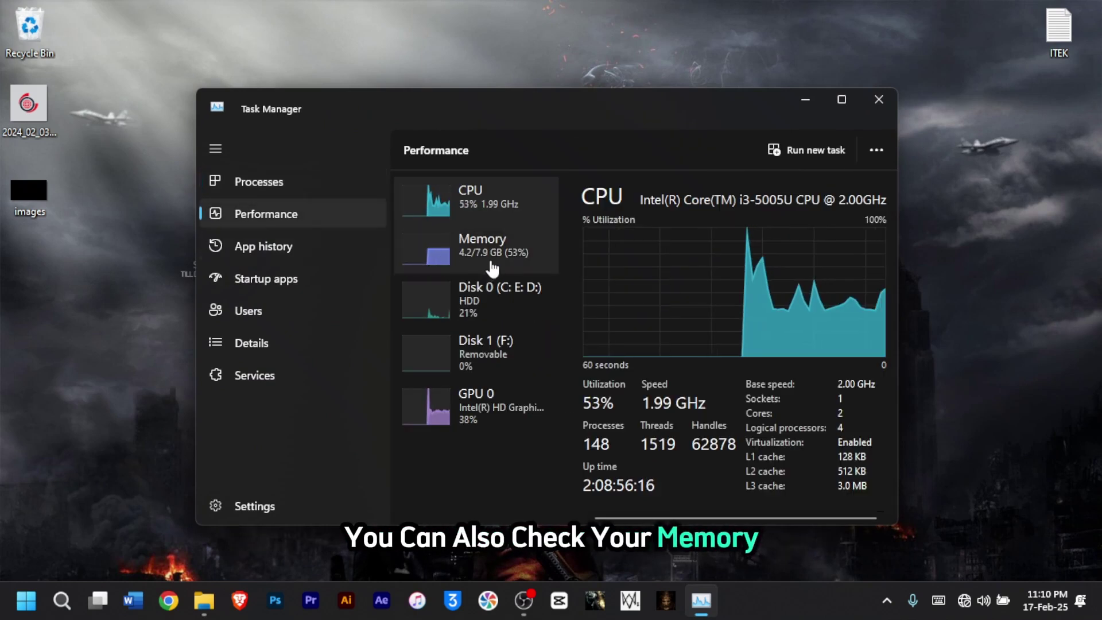
left_click(494, 319)
left_click(480, 402)
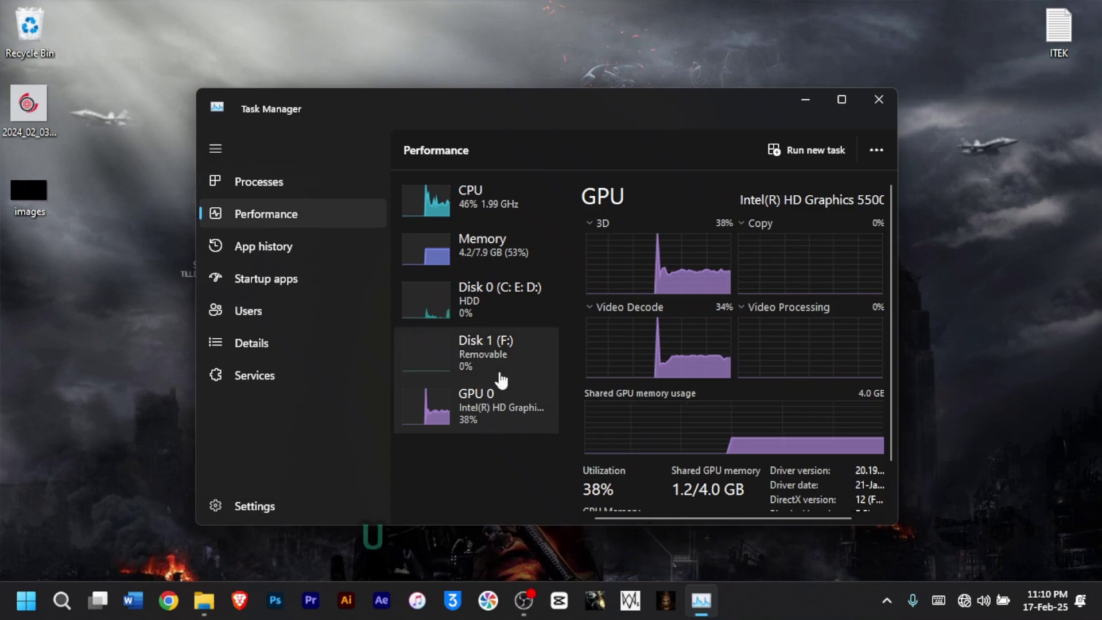
left_click(476, 223)
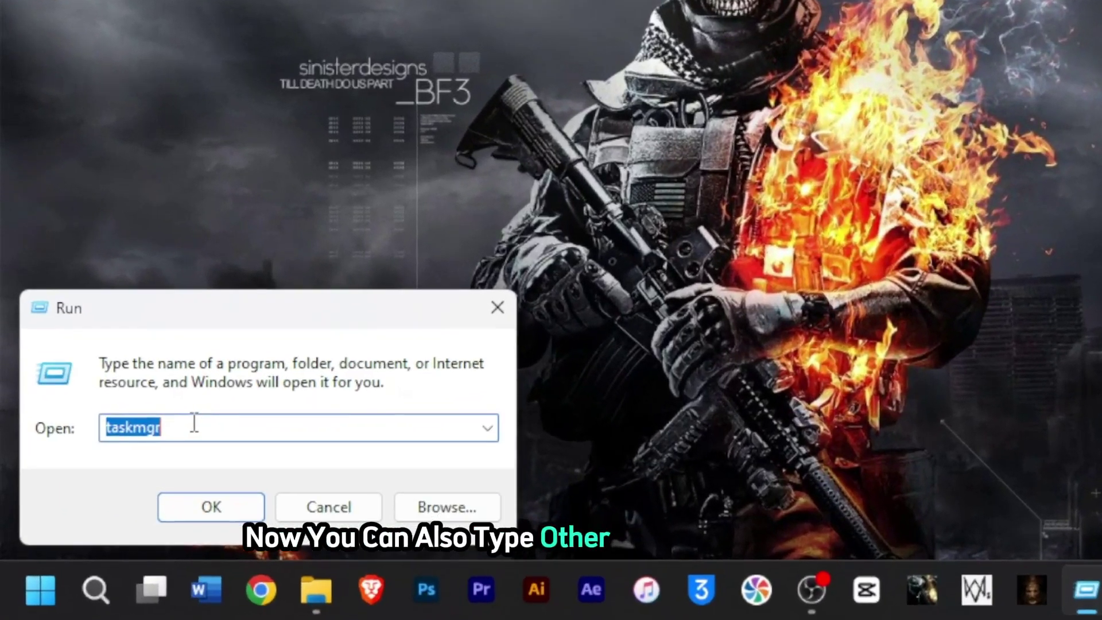
Step: Launch Remote Desktop Connection with mstsc and move it to the screen centre
type("msts")
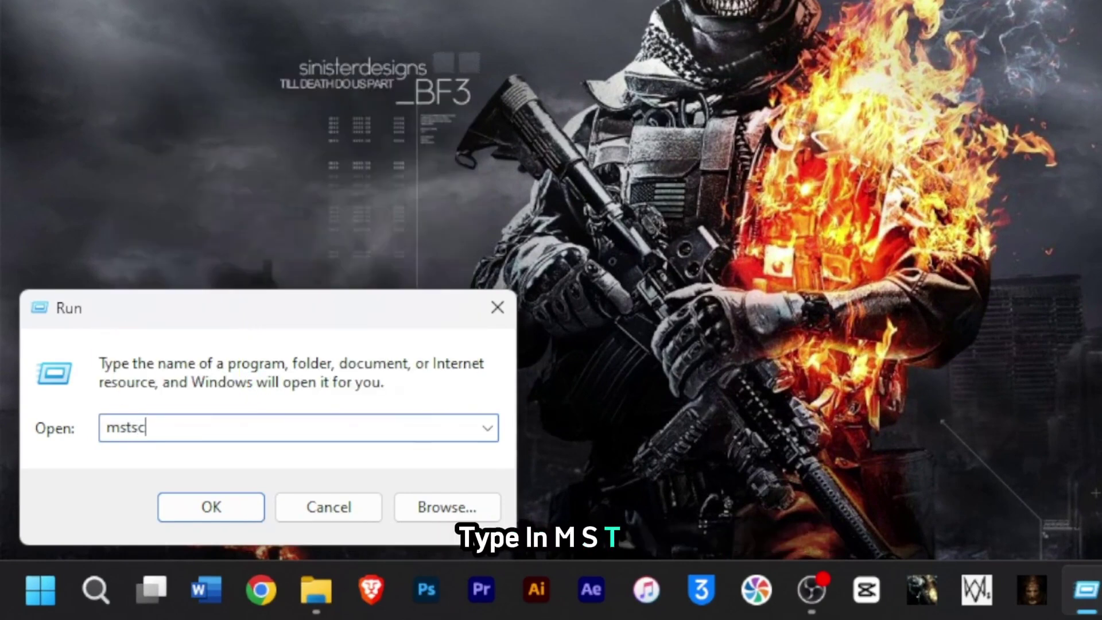
type("c")
key("Return")
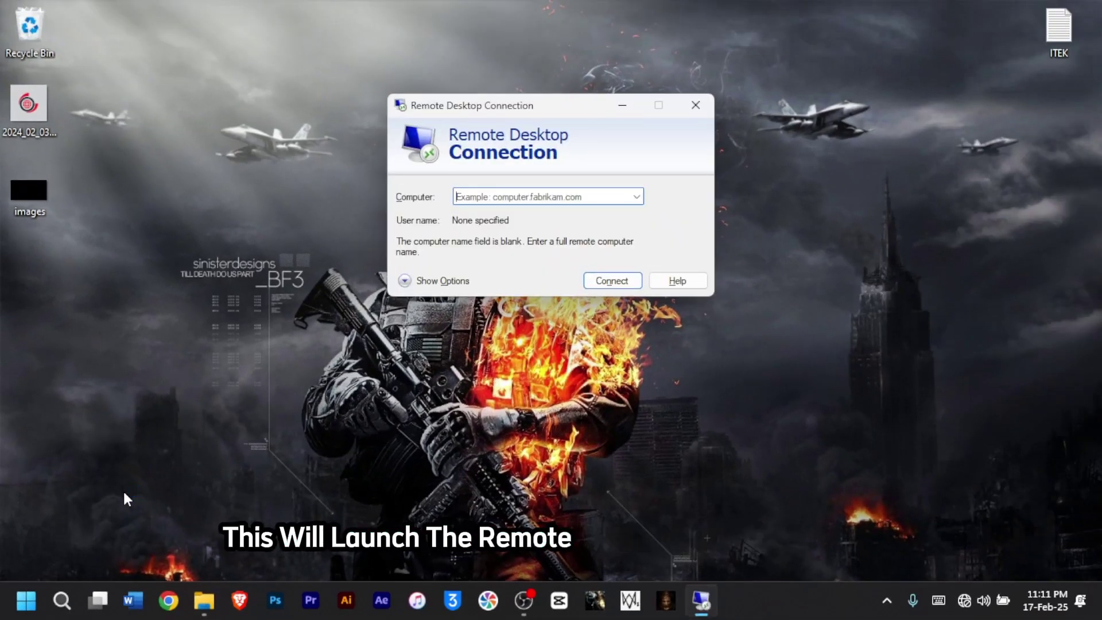
left_click_drag(536, 105, 514, 223)
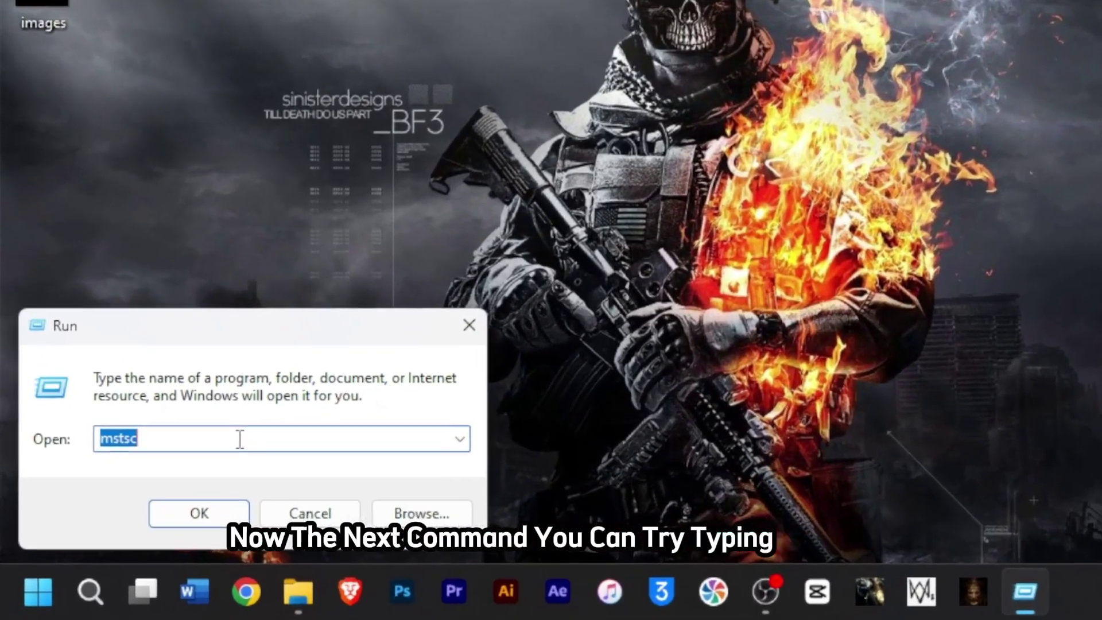
Step: Launch the Malicious Software Removal Tool with mrt and advance past its welcome page
type("mrt")
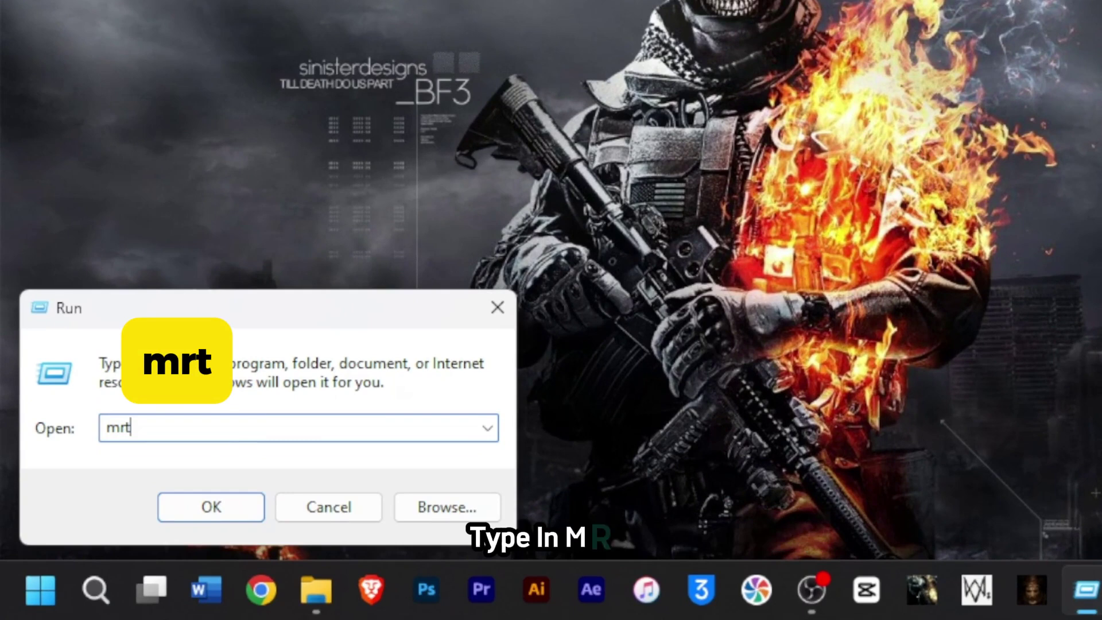
key("Return")
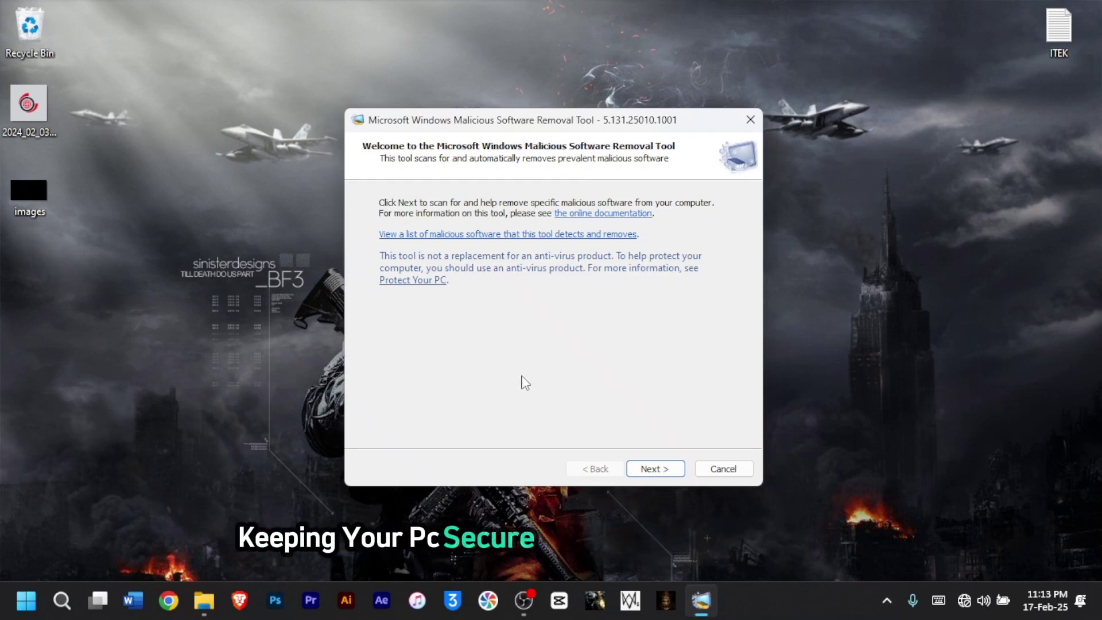
left_click(660, 469)
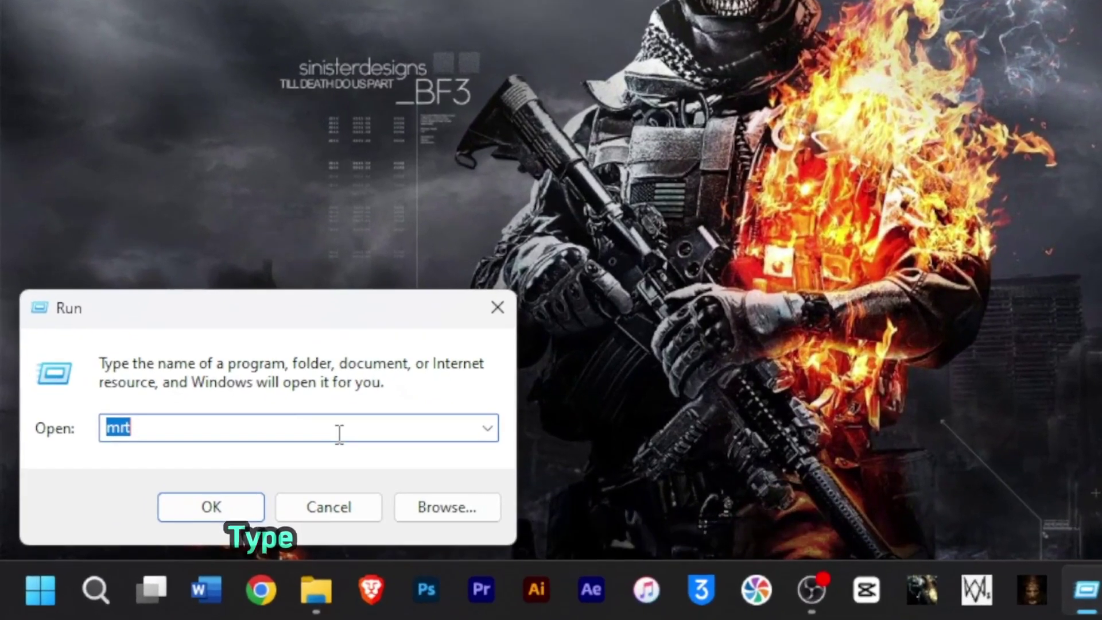
Step: Open Display settings with desk.cpl and scroll through Brightness, Scale and 1366 × 768 resolution
type("d")
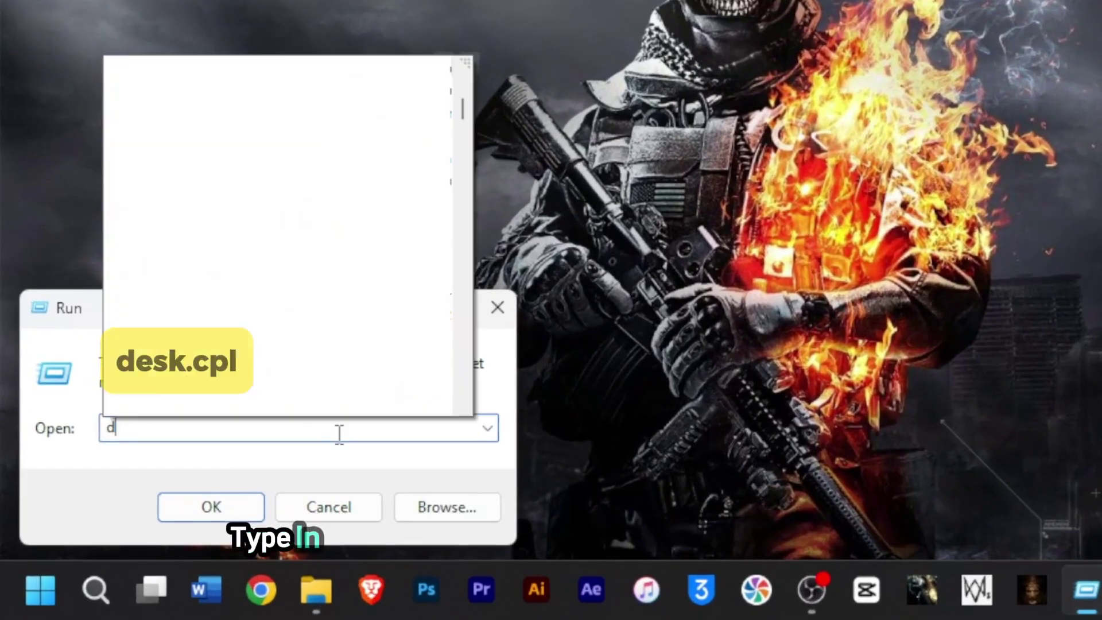
type("esk.cpl")
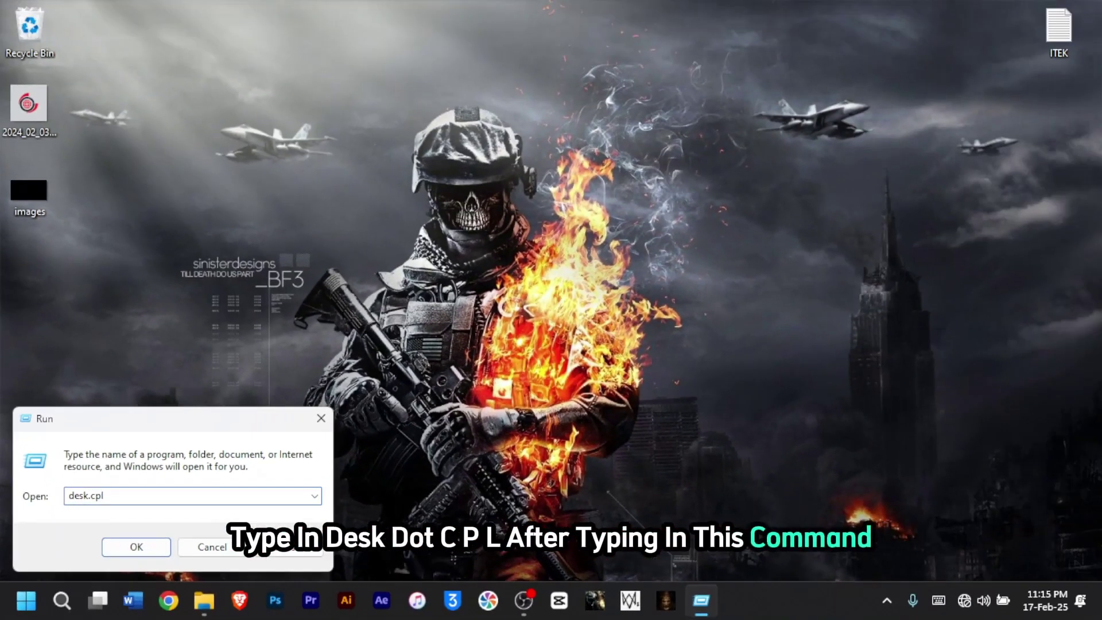
key("Return")
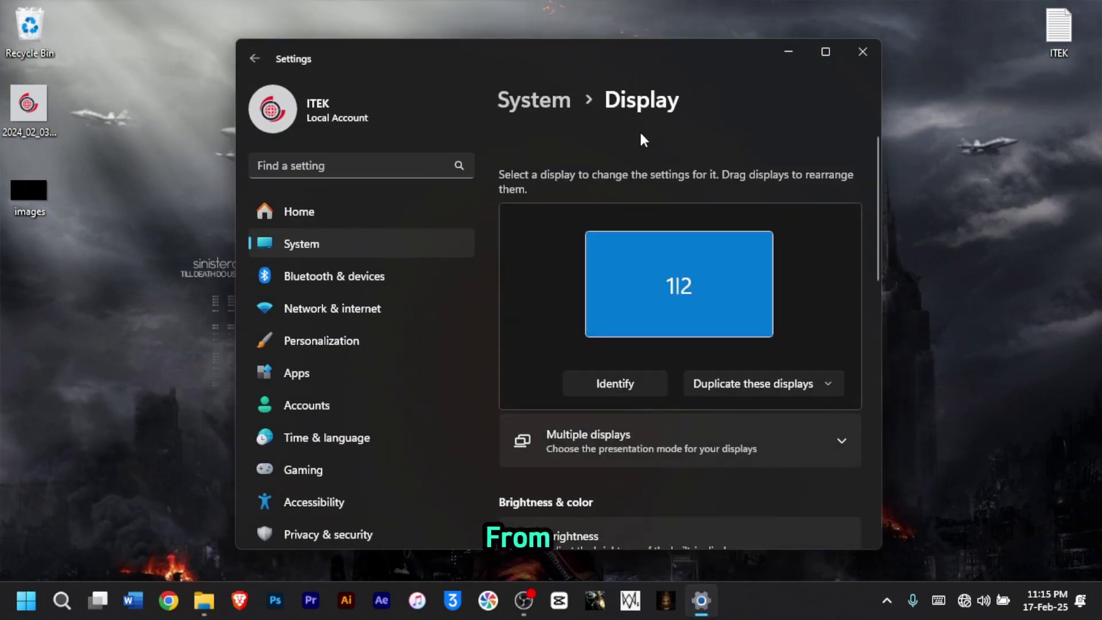
scroll(645, 152, "down", 3)
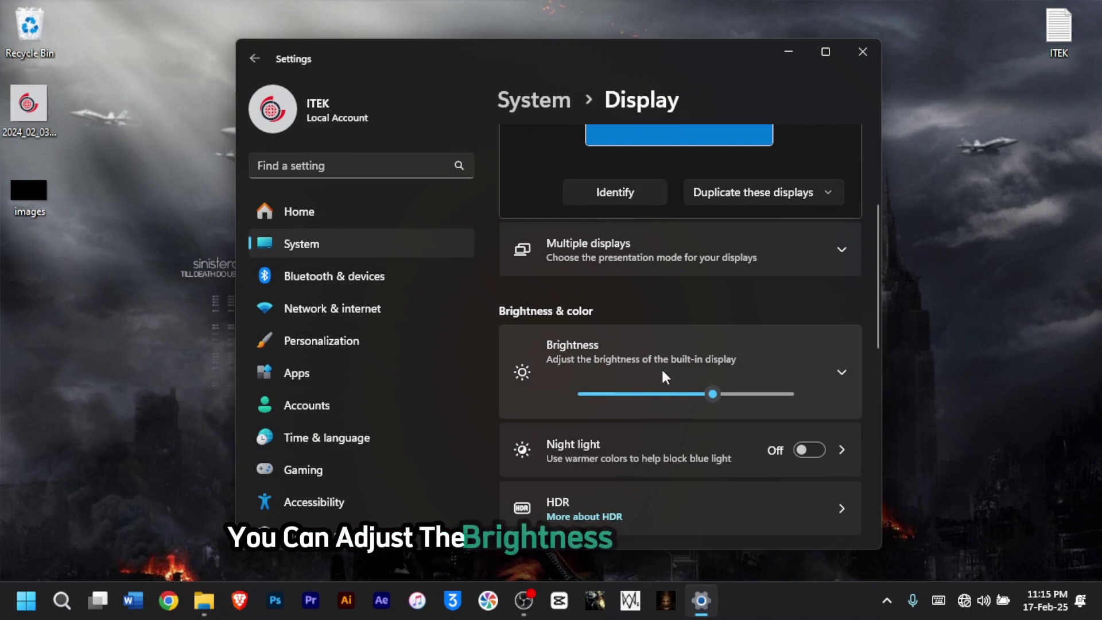
scroll(651, 370, "down", 3)
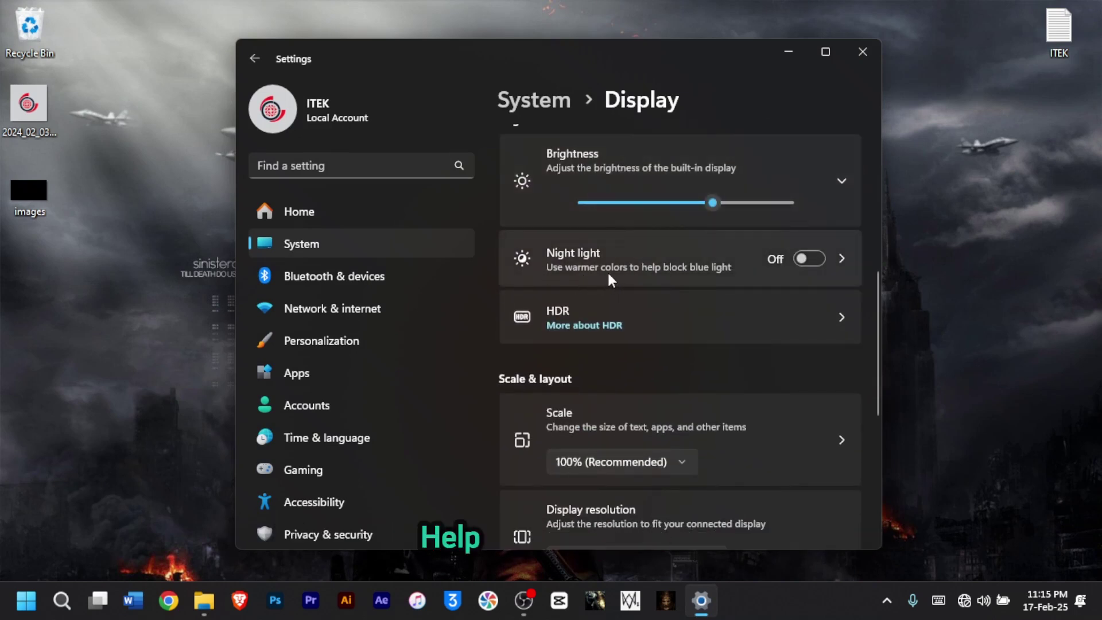
scroll(626, 287, "down", 2)
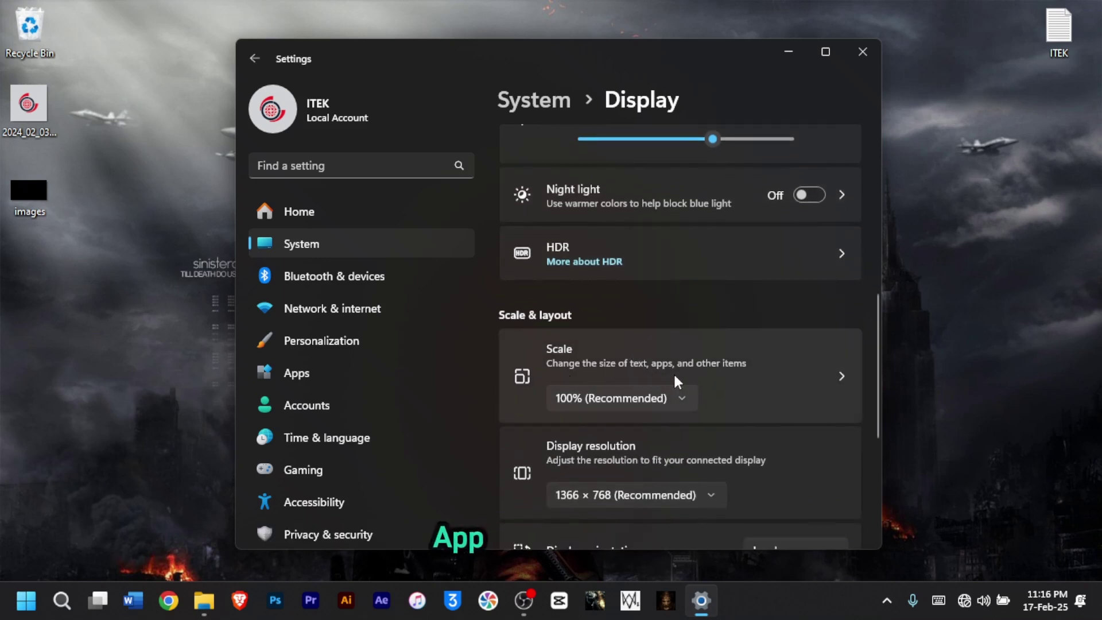
scroll(735, 383, "down", 2)
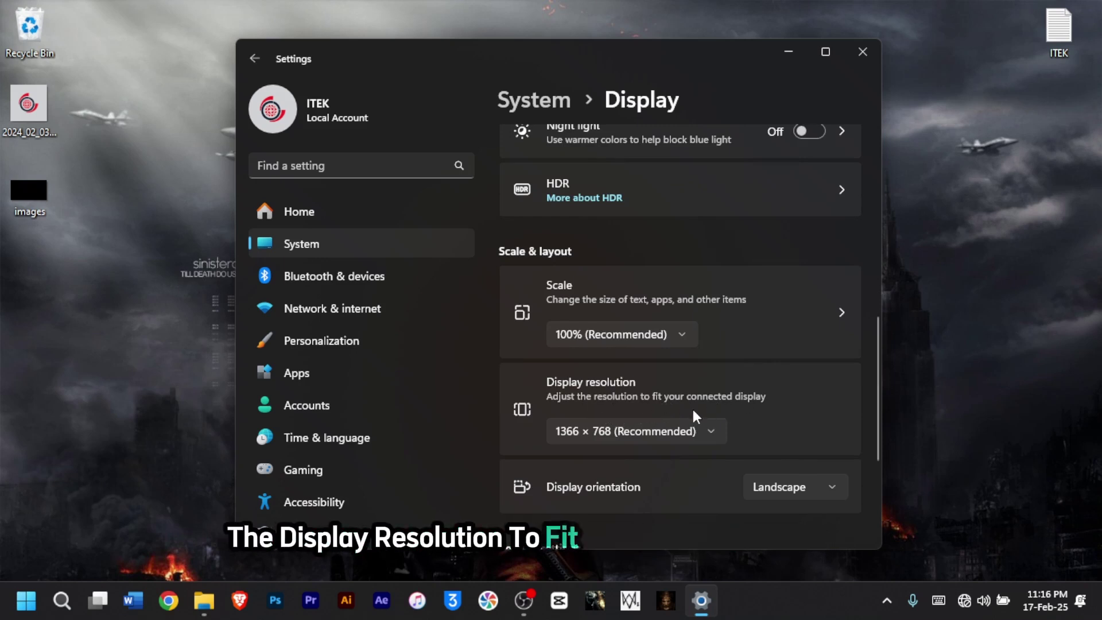
scroll(706, 410, "down", 5)
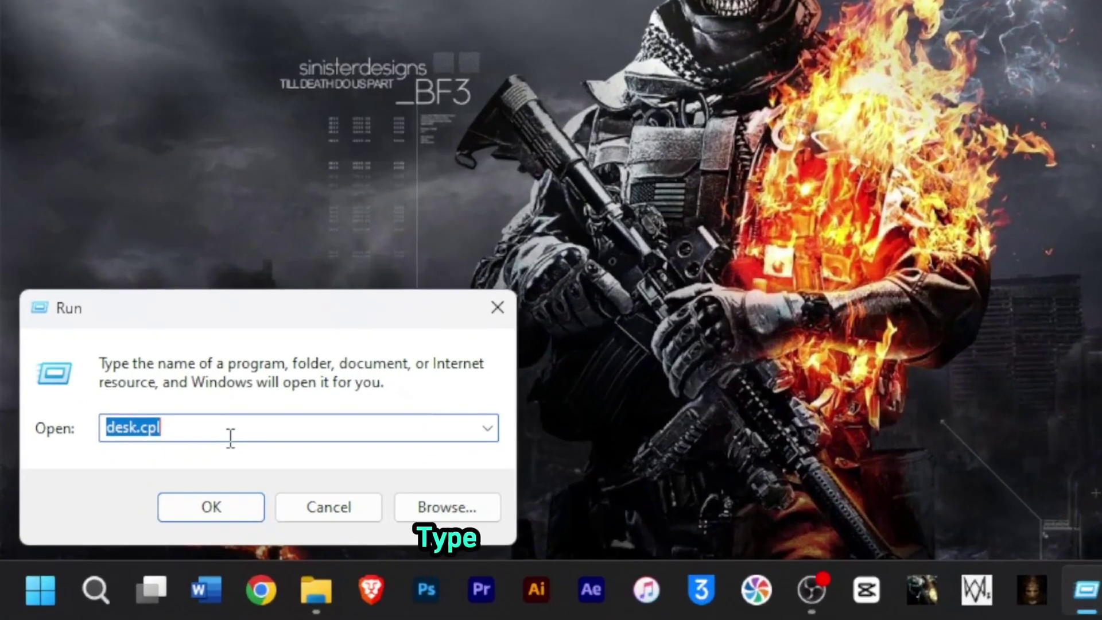
Step: Open Mouse Properties with main.cpl, centre it, and browse the Pointers and Pointer Options tabs
type("ma")
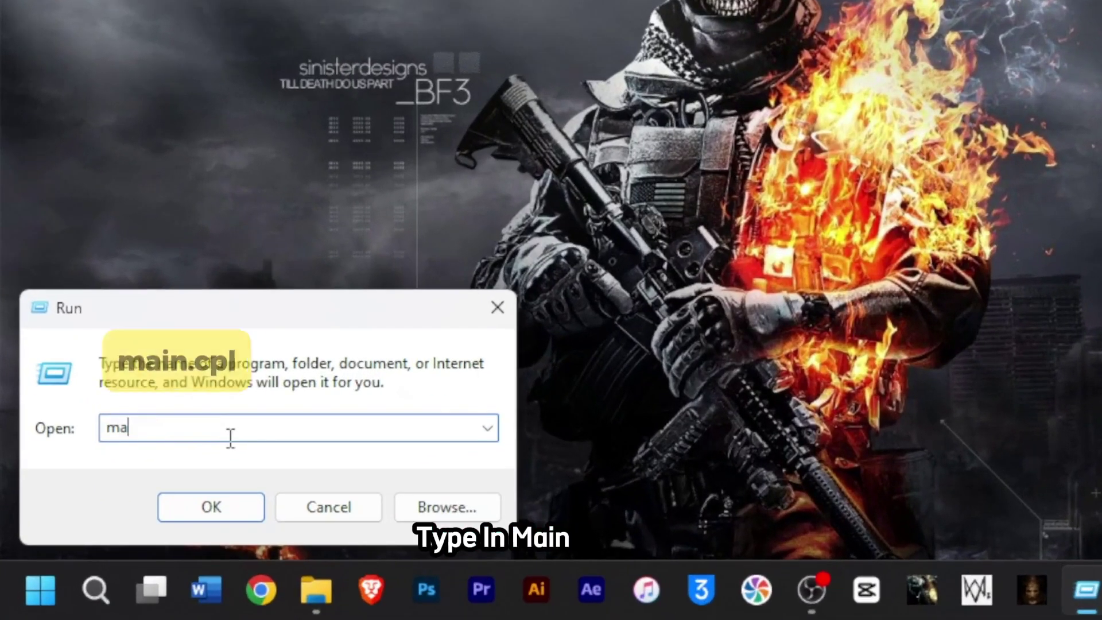
type("in.cpl")
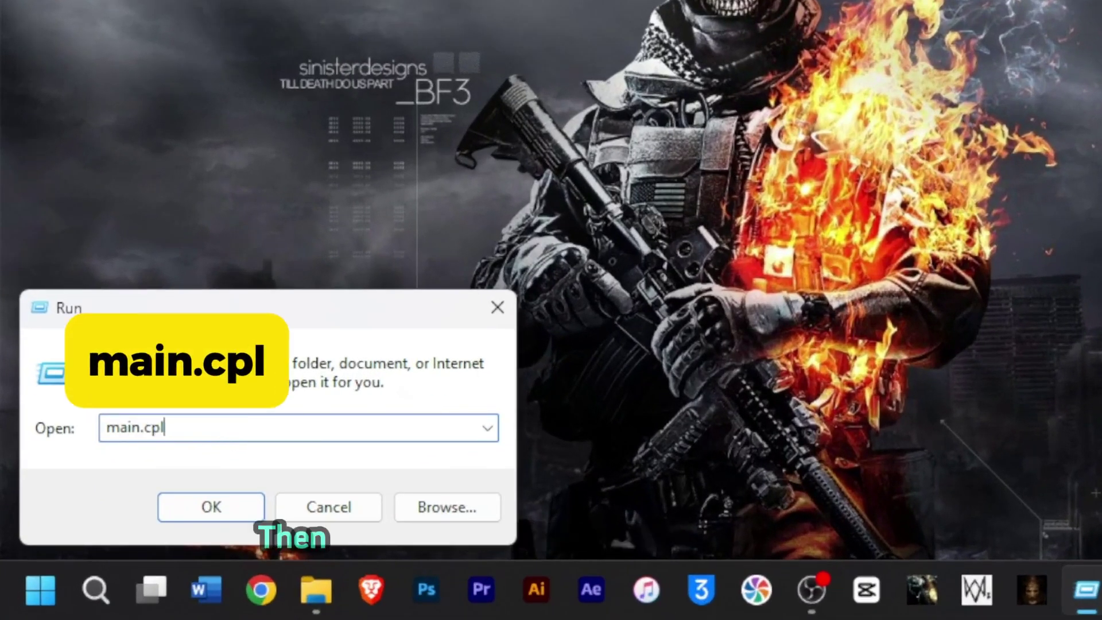
key("Return")
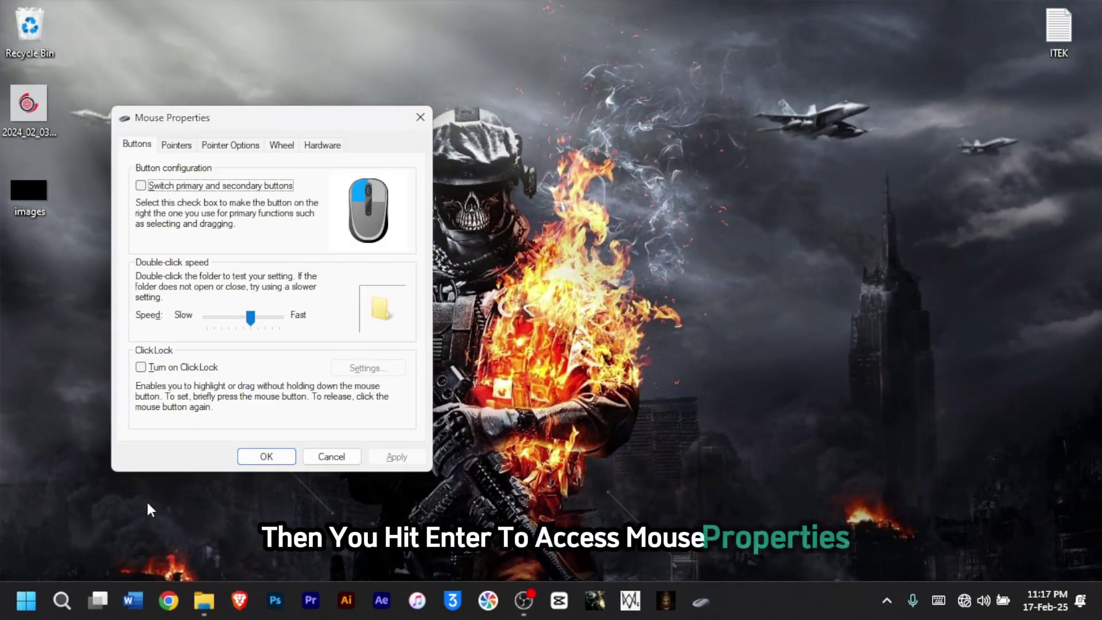
left_click_drag(232, 127, 500, 140)
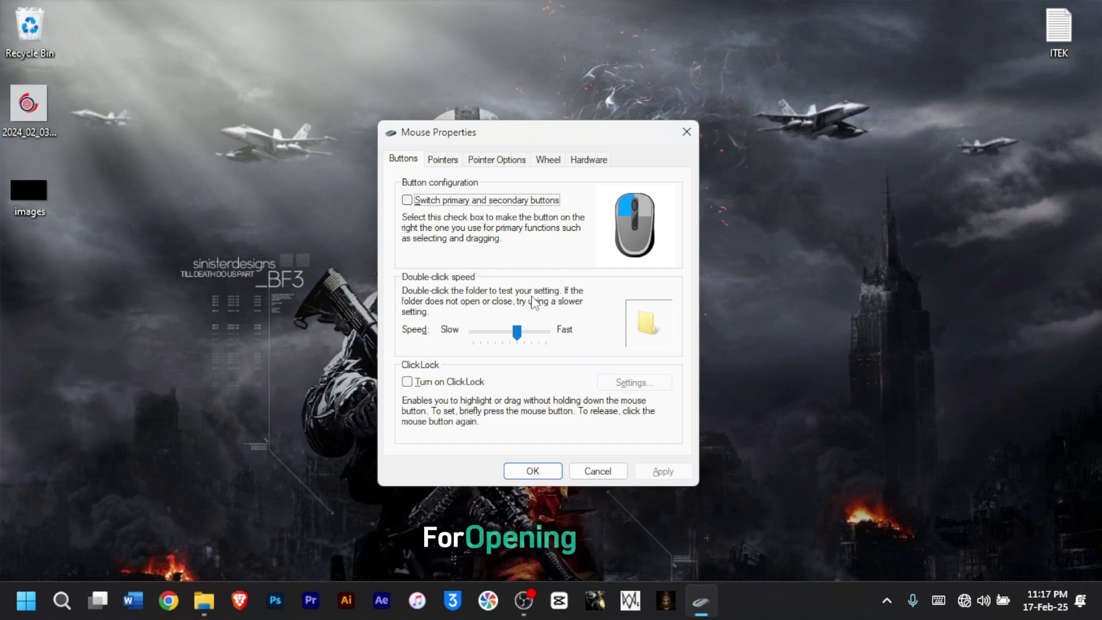
left_click(443, 161)
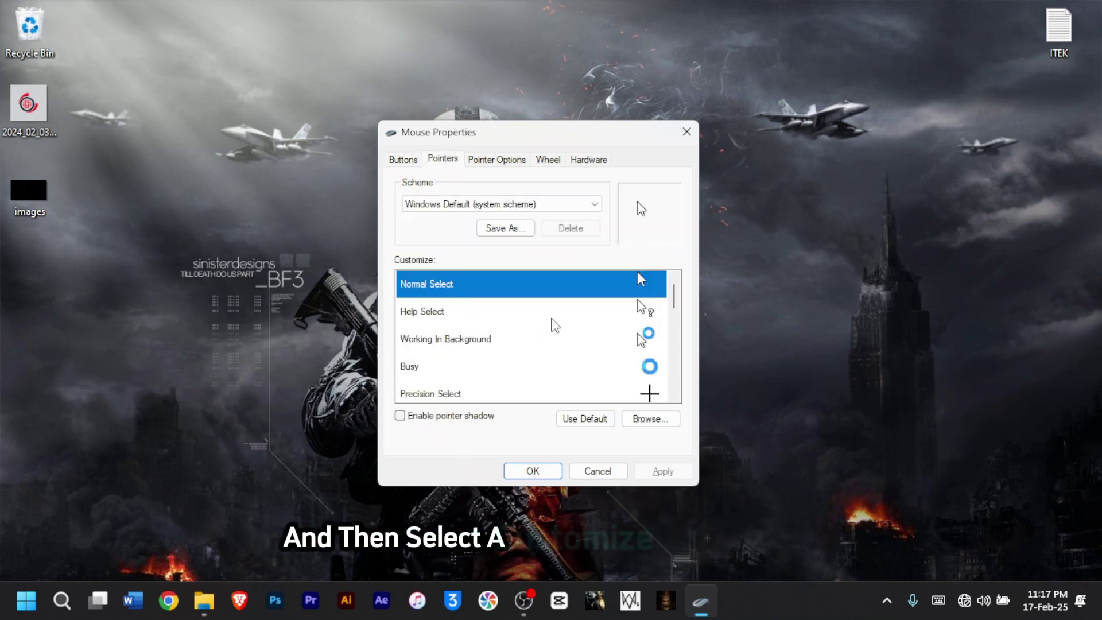
scroll(554, 325, "down", 5)
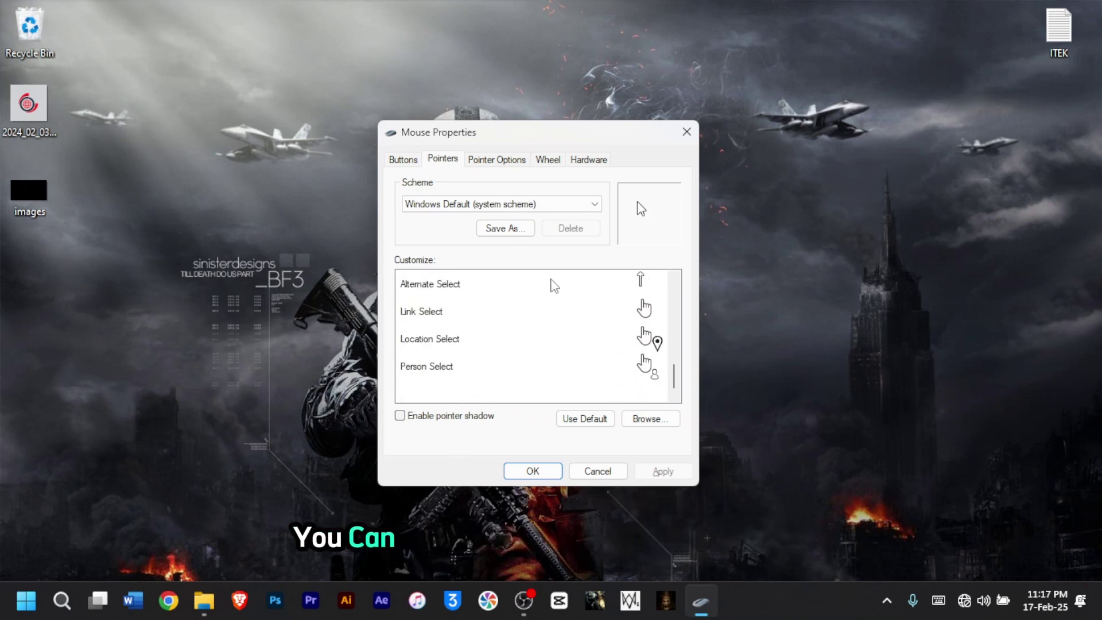
left_click(497, 160)
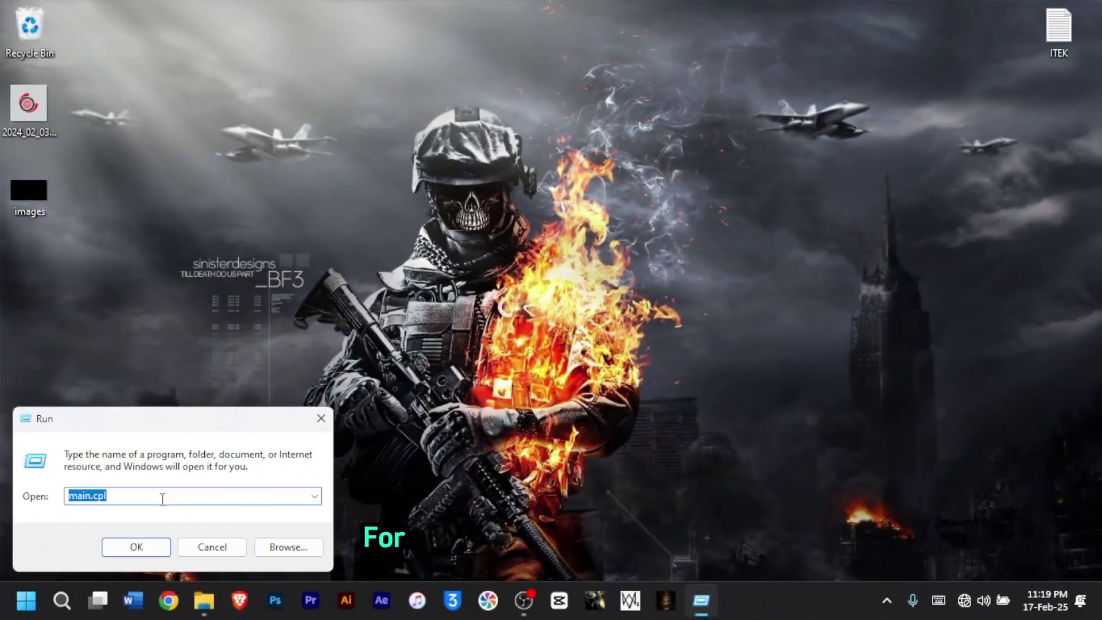
type("dccw")
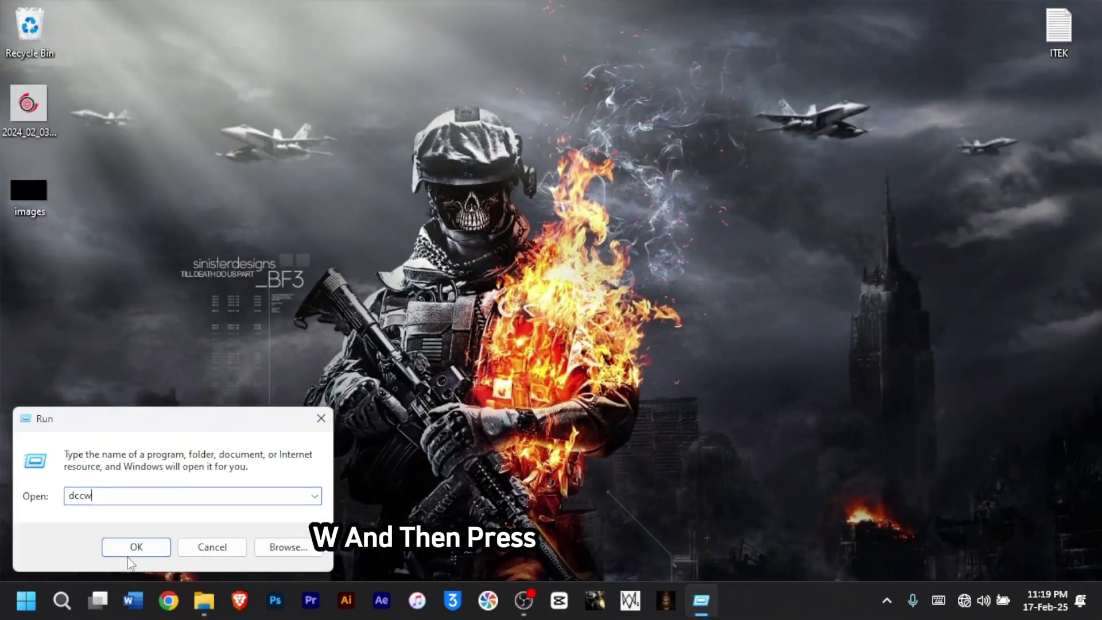
left_click(210, 506)
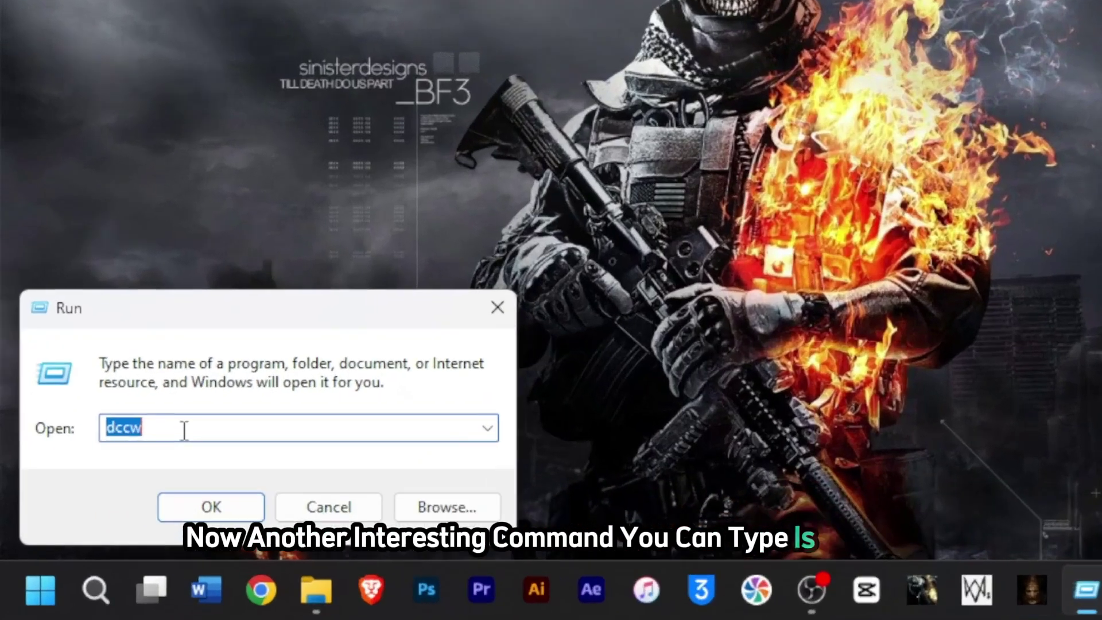
Step: Run cleanmgr and start a Disk Cleanup scan of drive C:
type("cleanm")
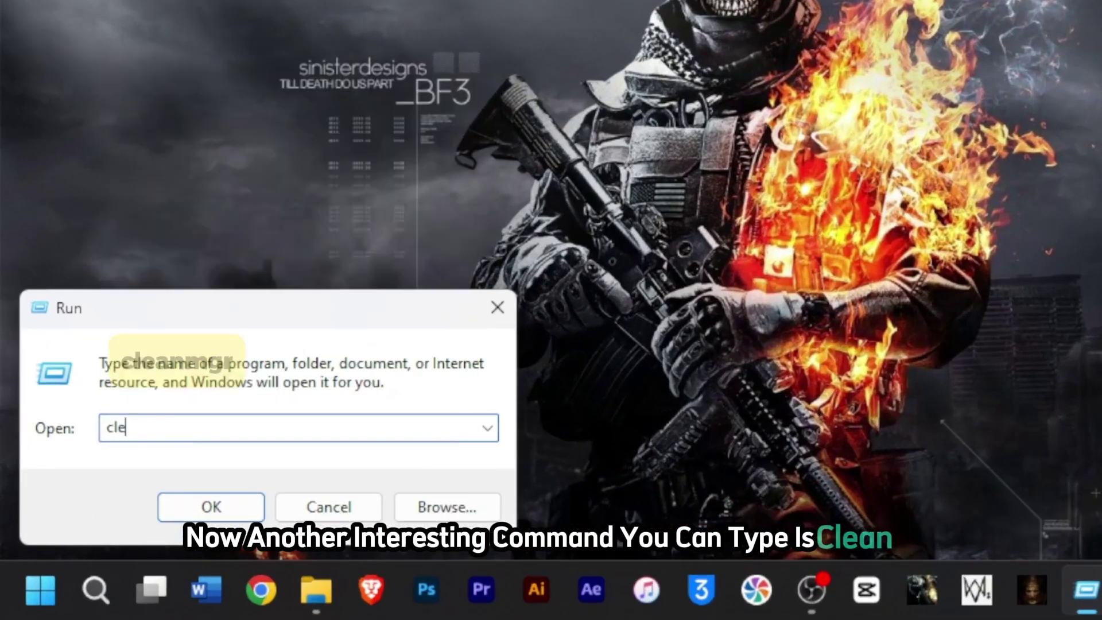
type("gr")
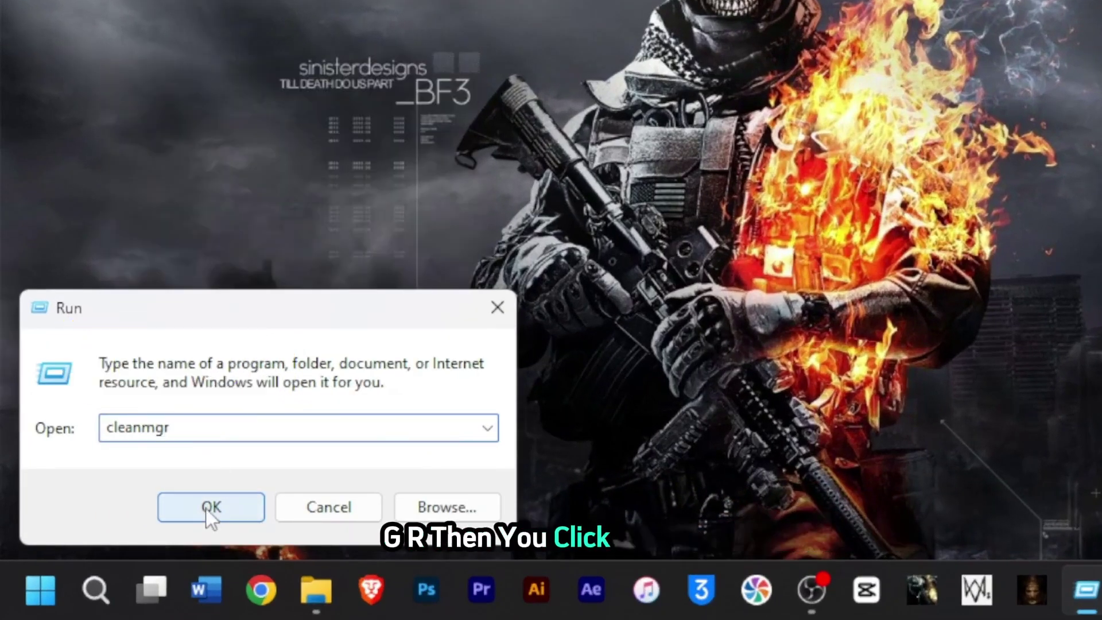
left_click(205, 508)
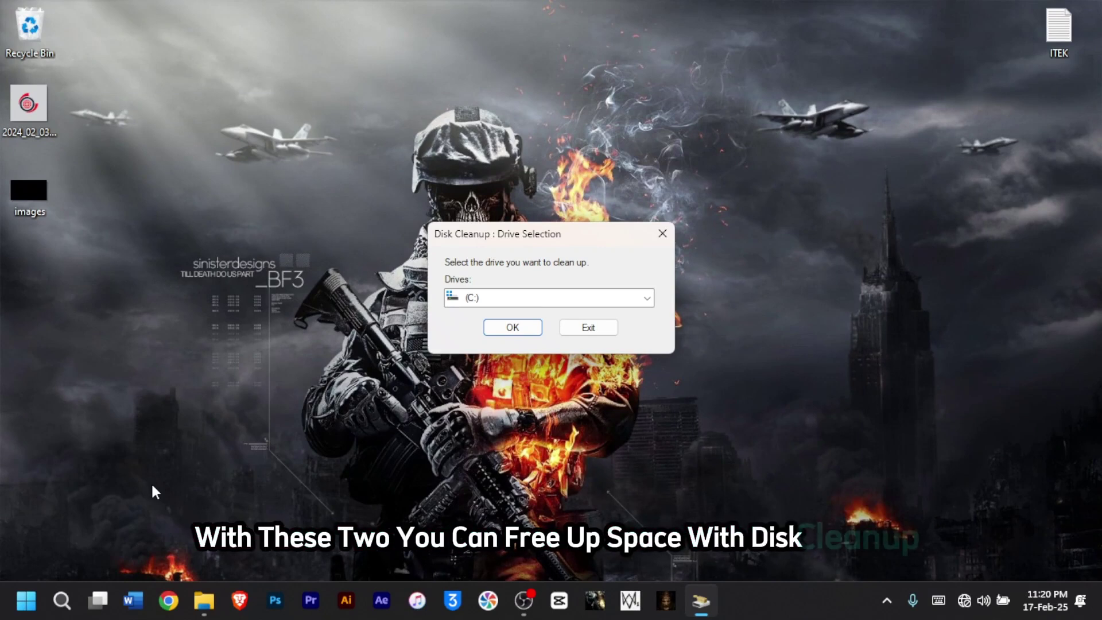
left_click(637, 305)
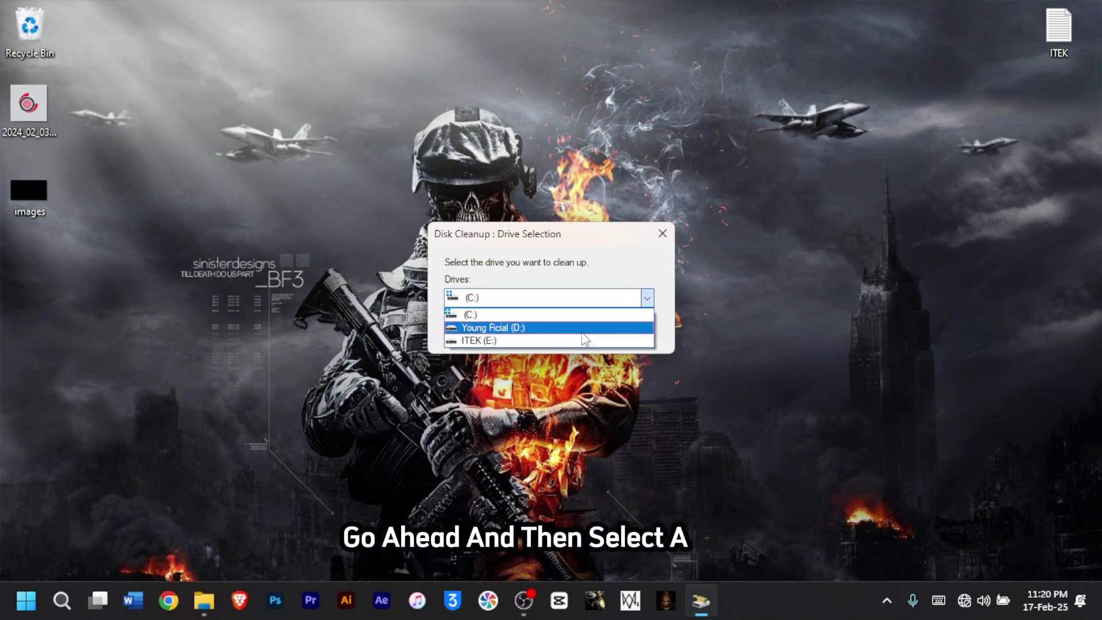
left_click(523, 317)
left_click(508, 325)
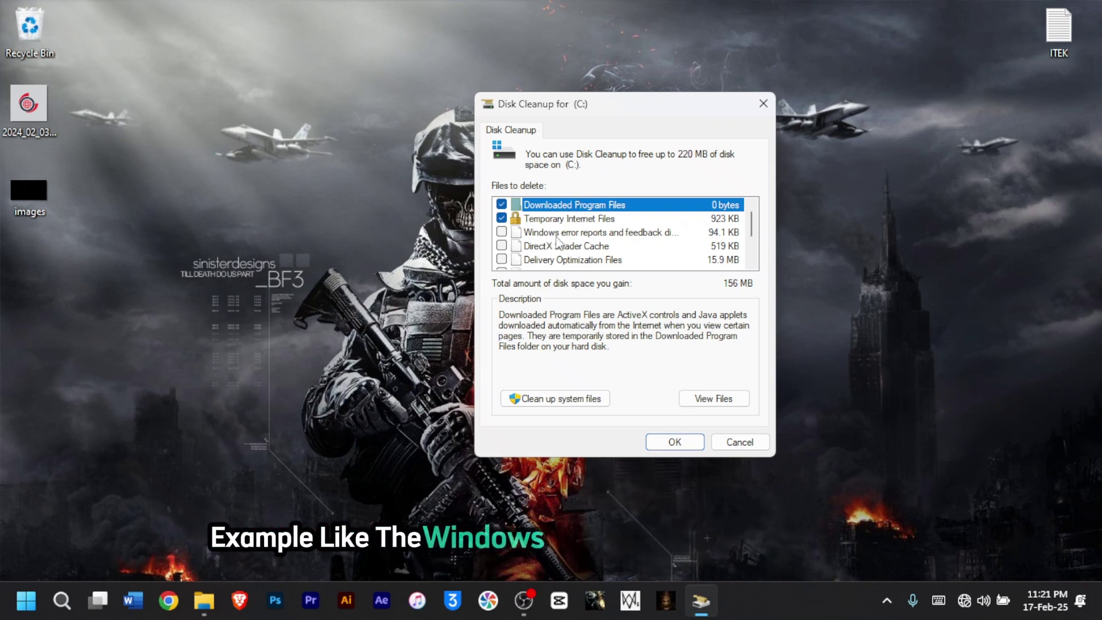
Step: Scroll the Files to delete list showing 220 MB of freeable files
scroll(608, 242, "down", 1)
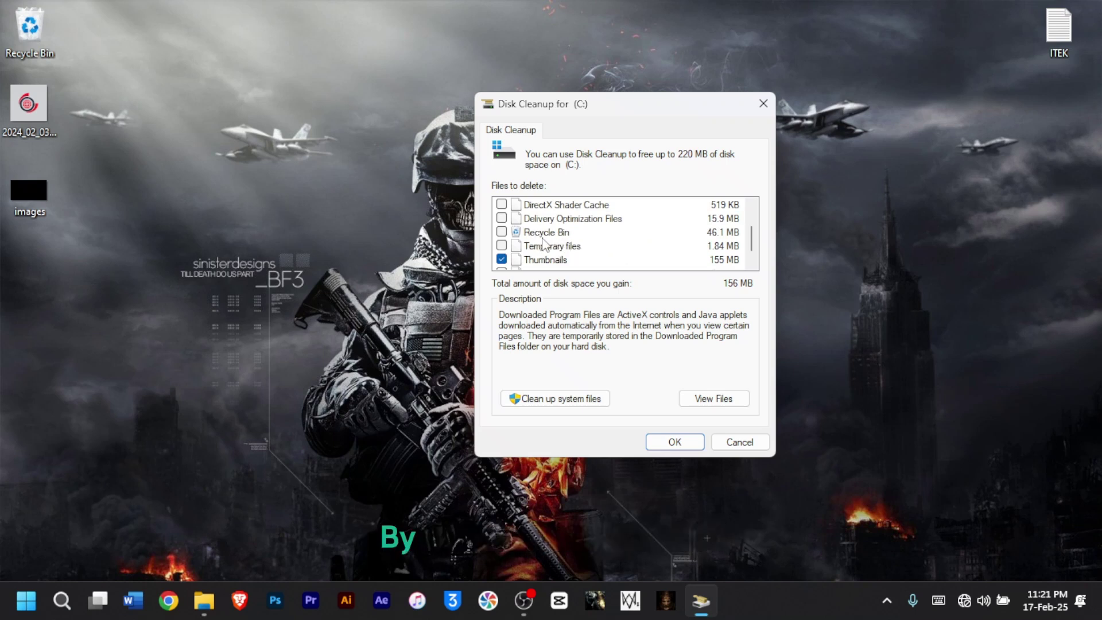
scroll(565, 245, "down", 1)
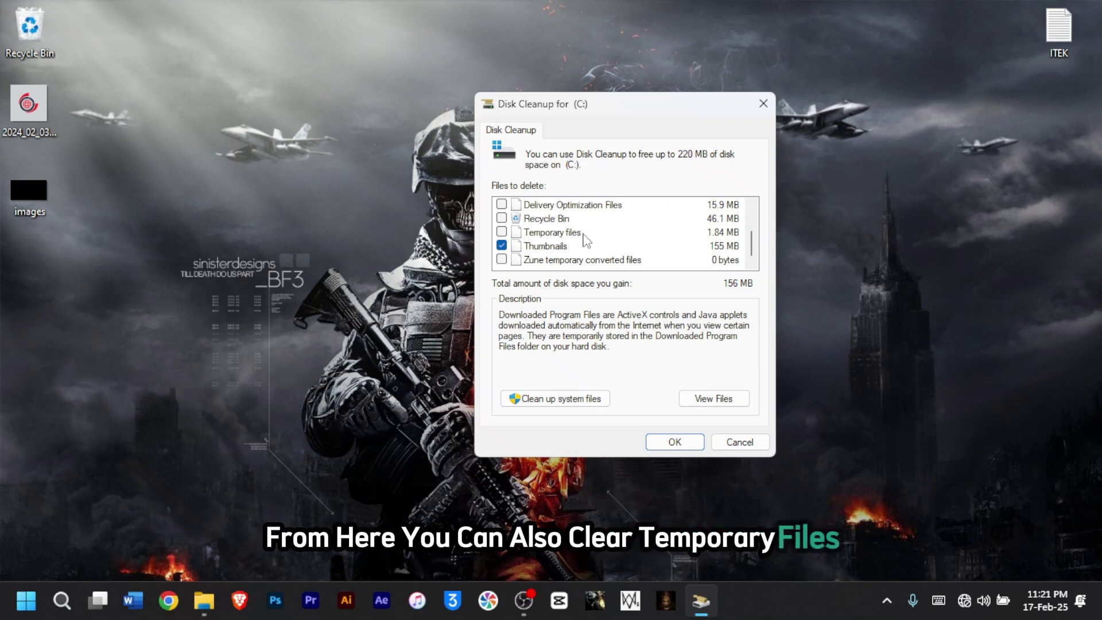
scroll(568, 246, "up", 2)
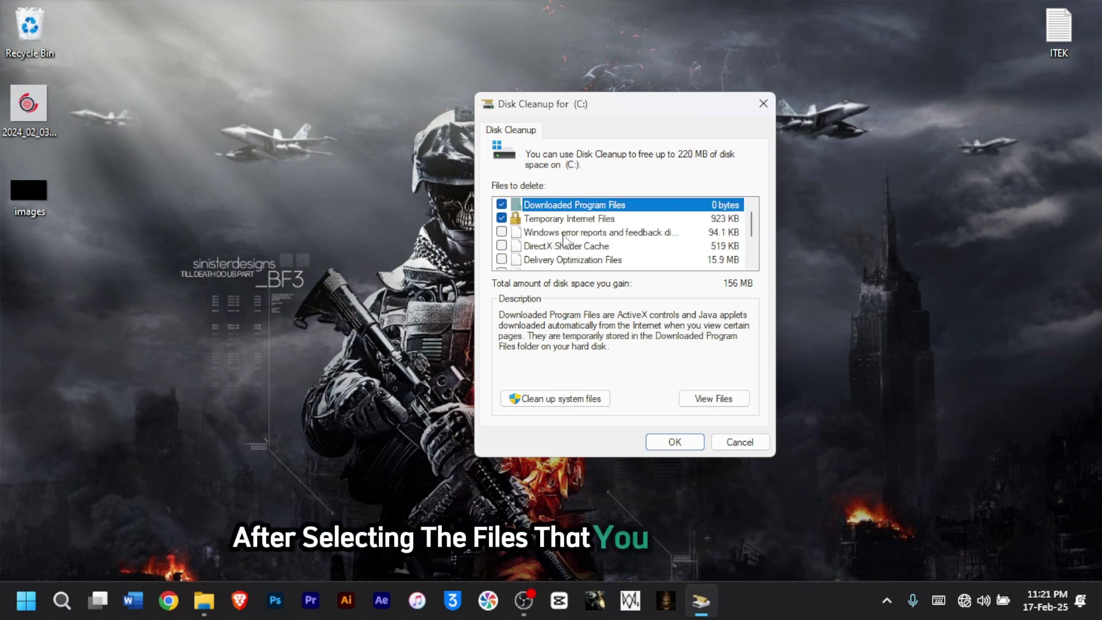
scroll(567, 246, "down", 2)
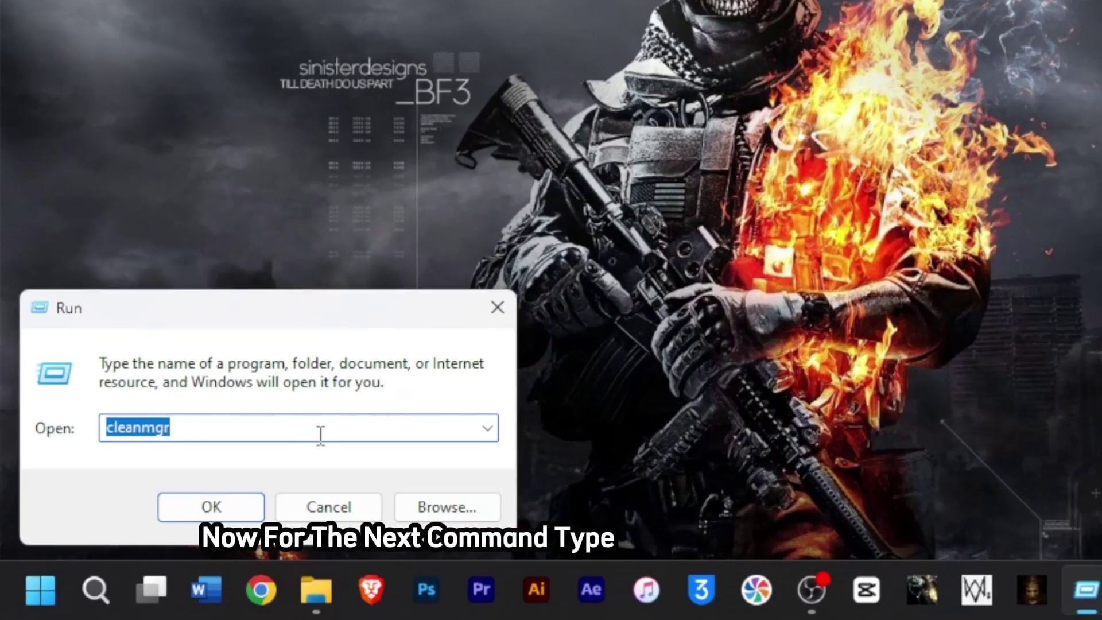
Step: Launch Resource Monitor with resmon and view its Memory, Disk and Network tabs
type("resmon")
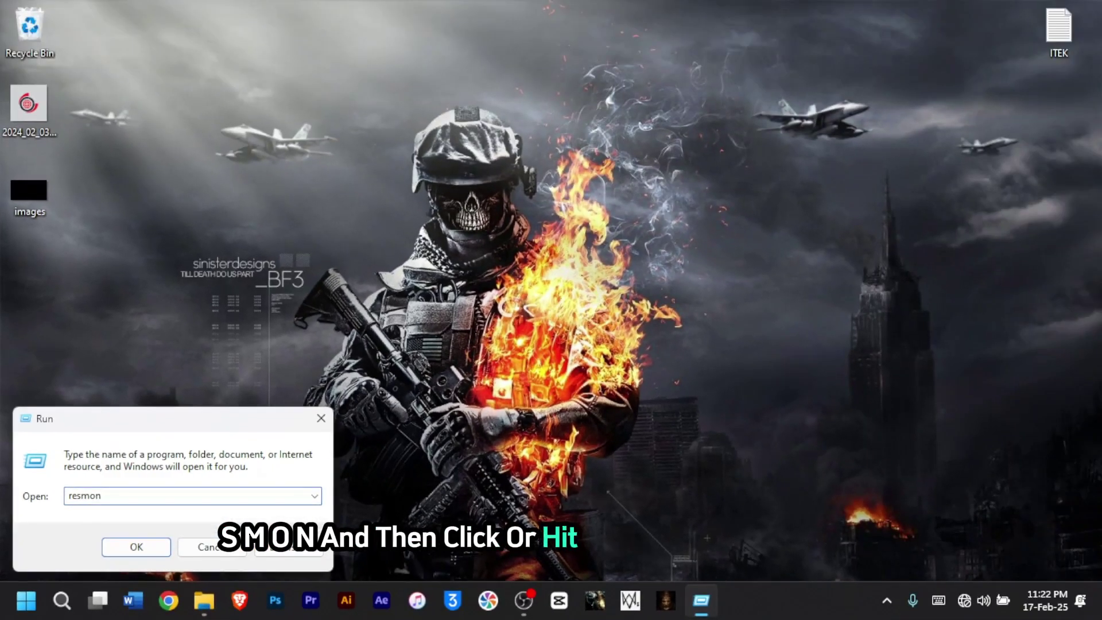
key("Return")
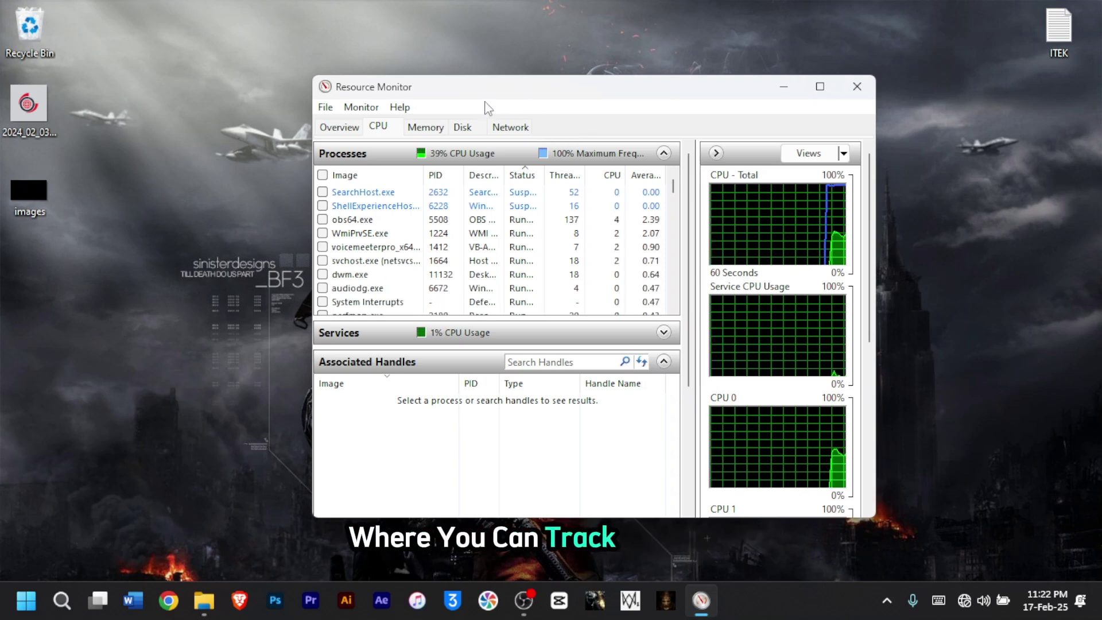
left_click(430, 130)
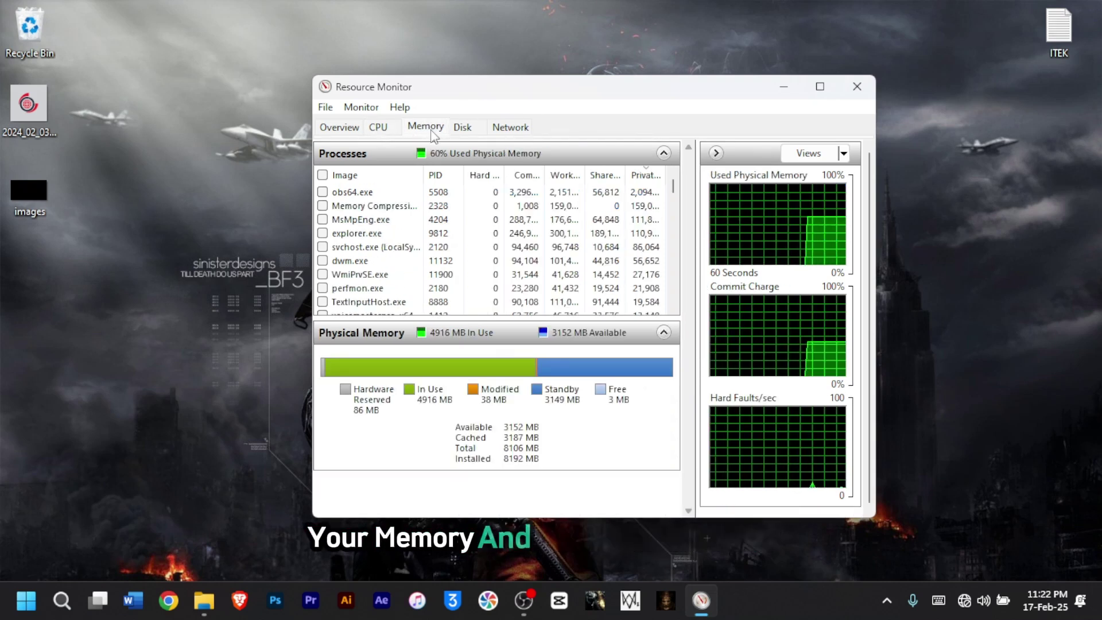
left_click(464, 129)
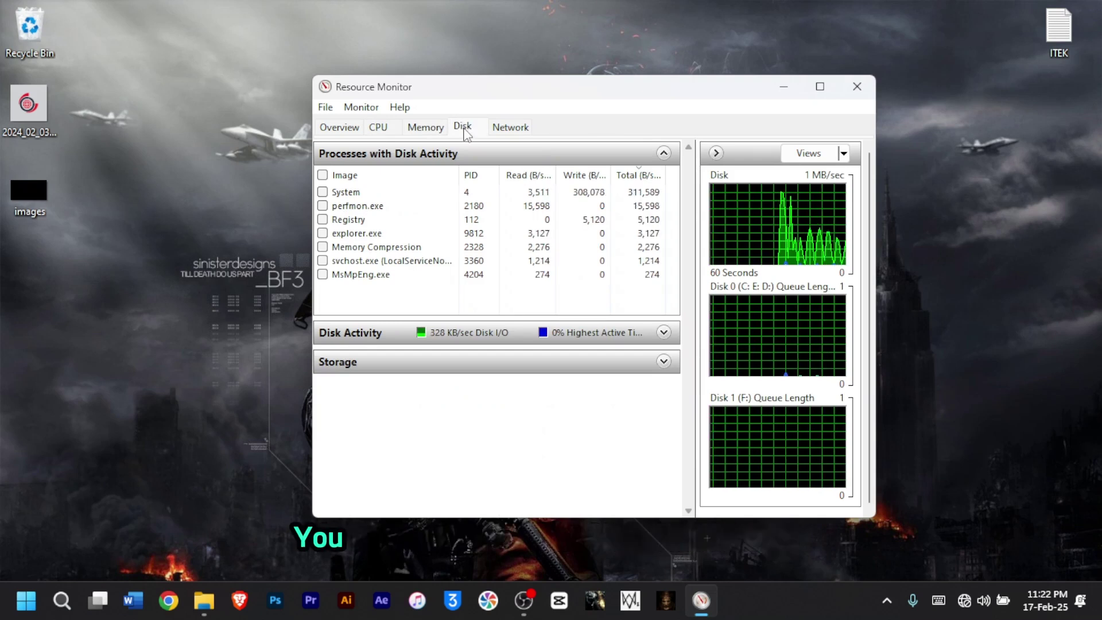
left_click(524, 130)
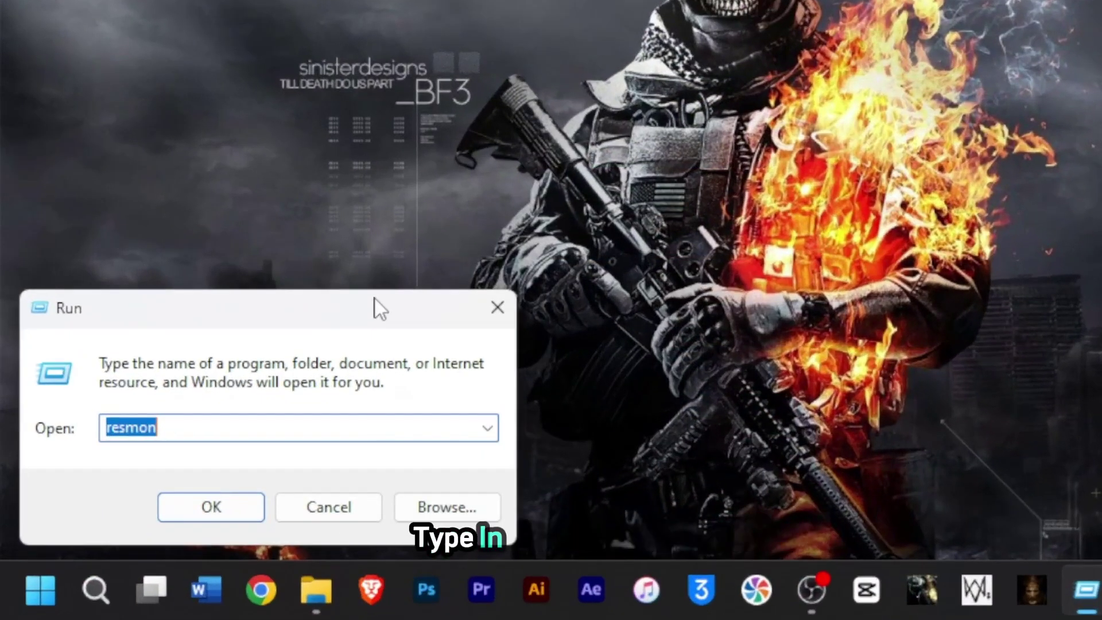
Step: Open Network Connections with ncpa.cpl, compare Ethernet and Wi-Fi, and view Ethernet's properties
type("ncpa.cpl")
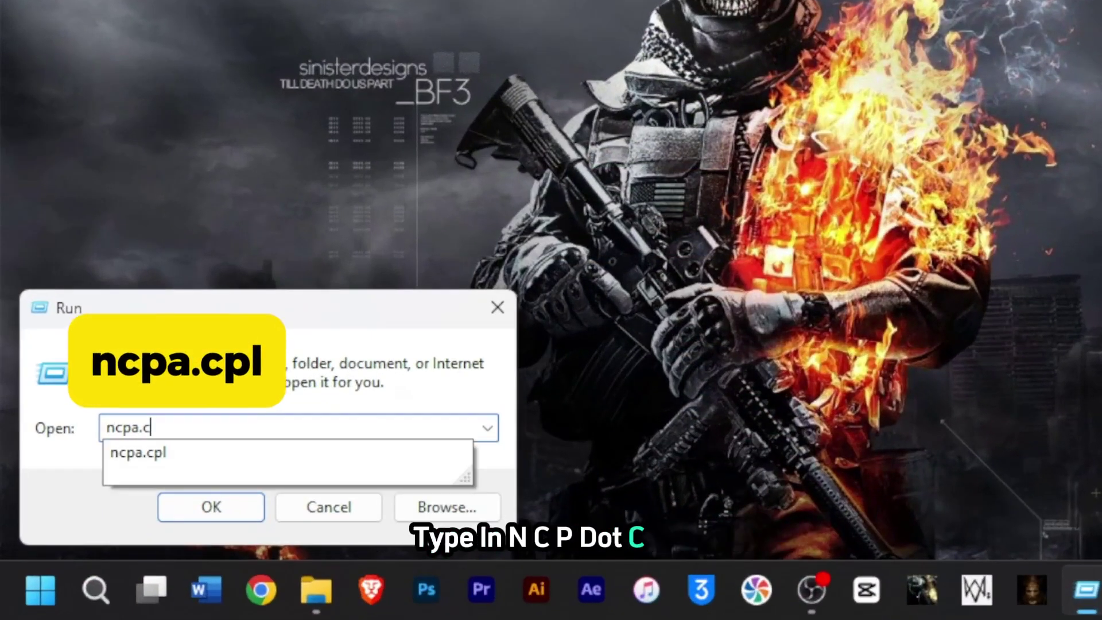
key("Return")
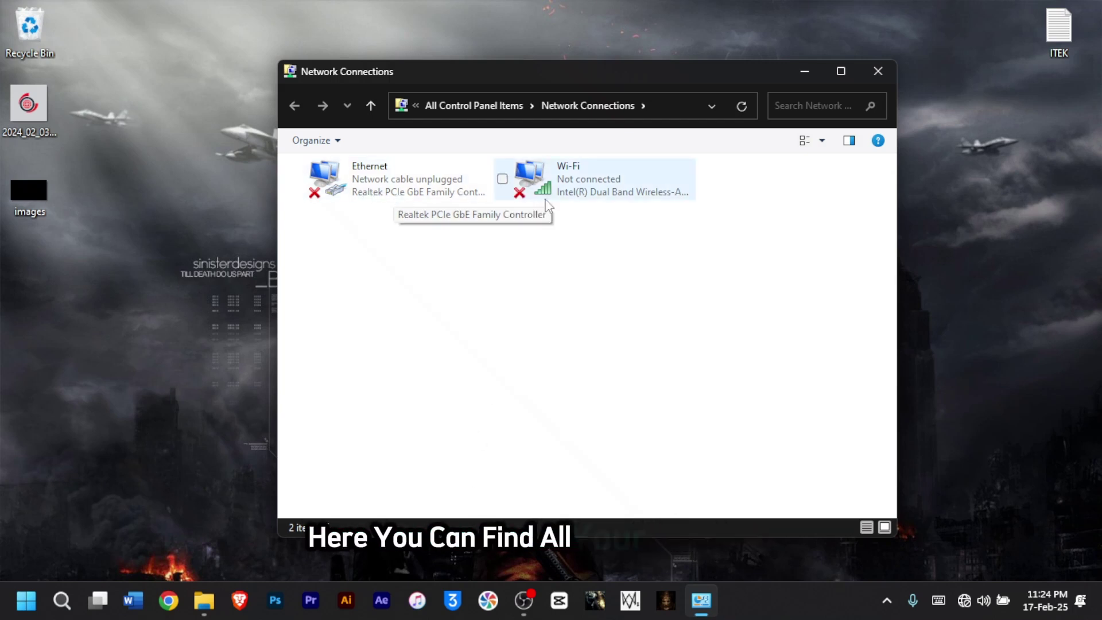
left_click(423, 192)
left_click(564, 191)
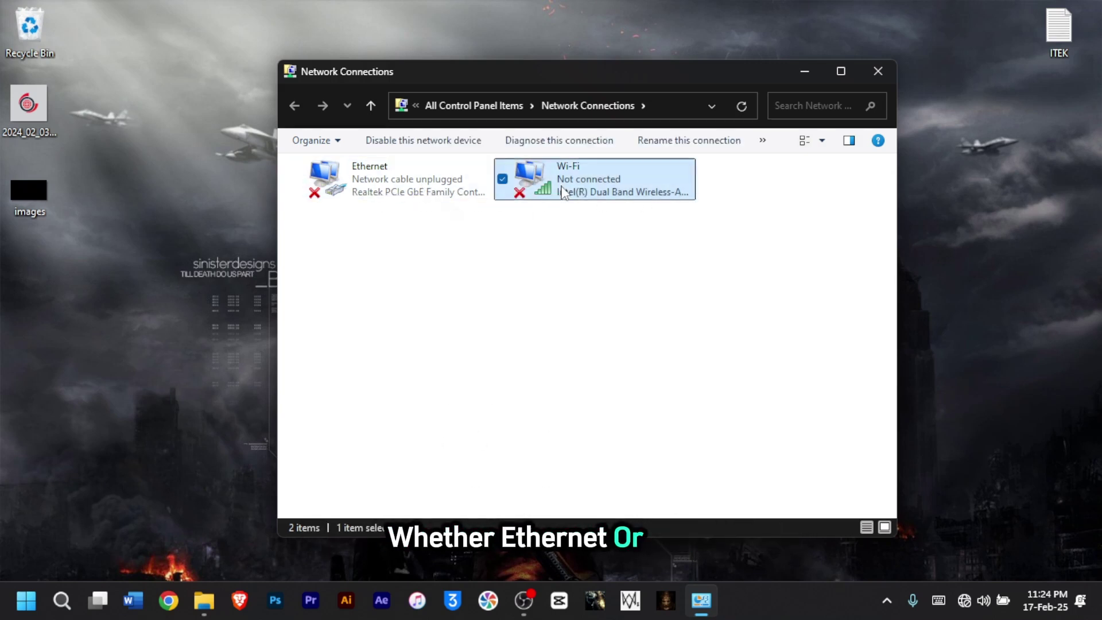
left_click(377, 192)
right_click(377, 193)
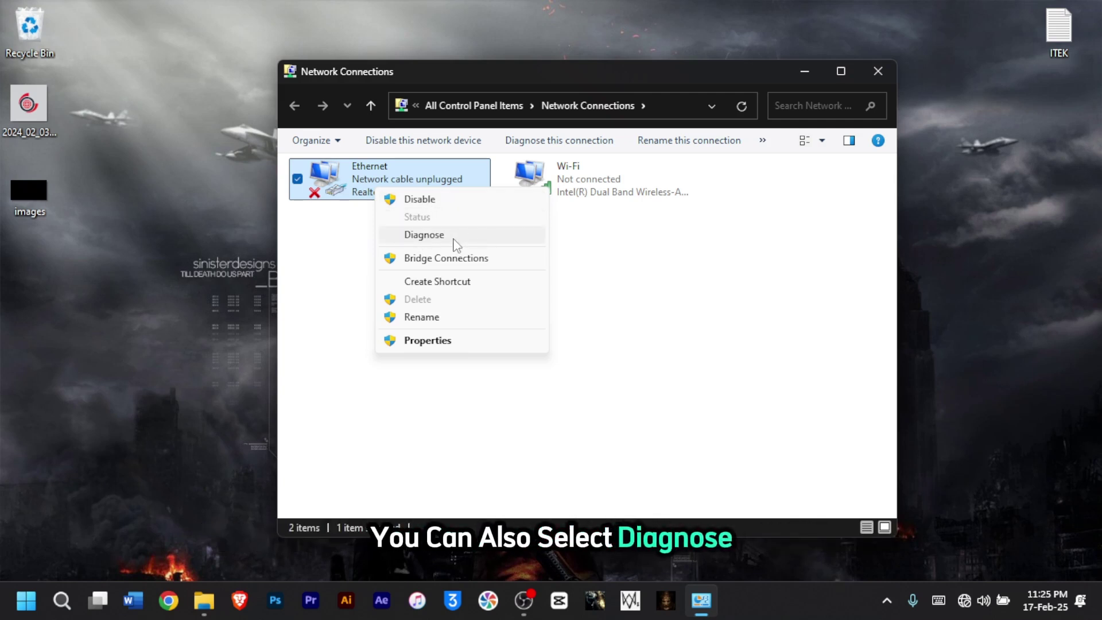
left_click(440, 340)
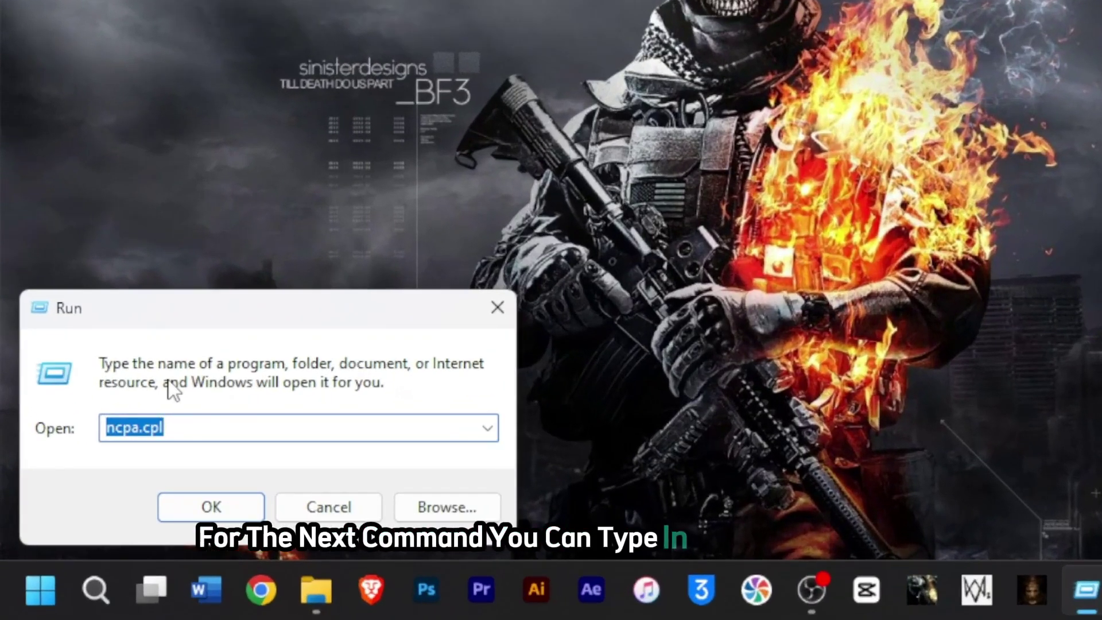
Step: Open Programs and Features with appwiz.cpl and scroll through the installed programs list
type("app")
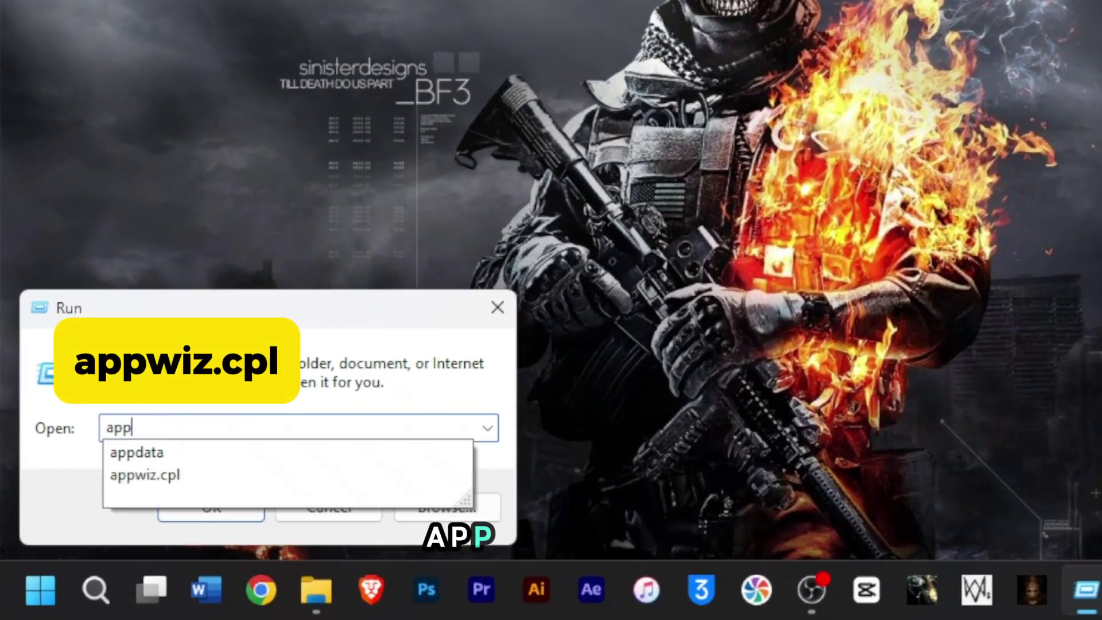
type("wiz.cpl")
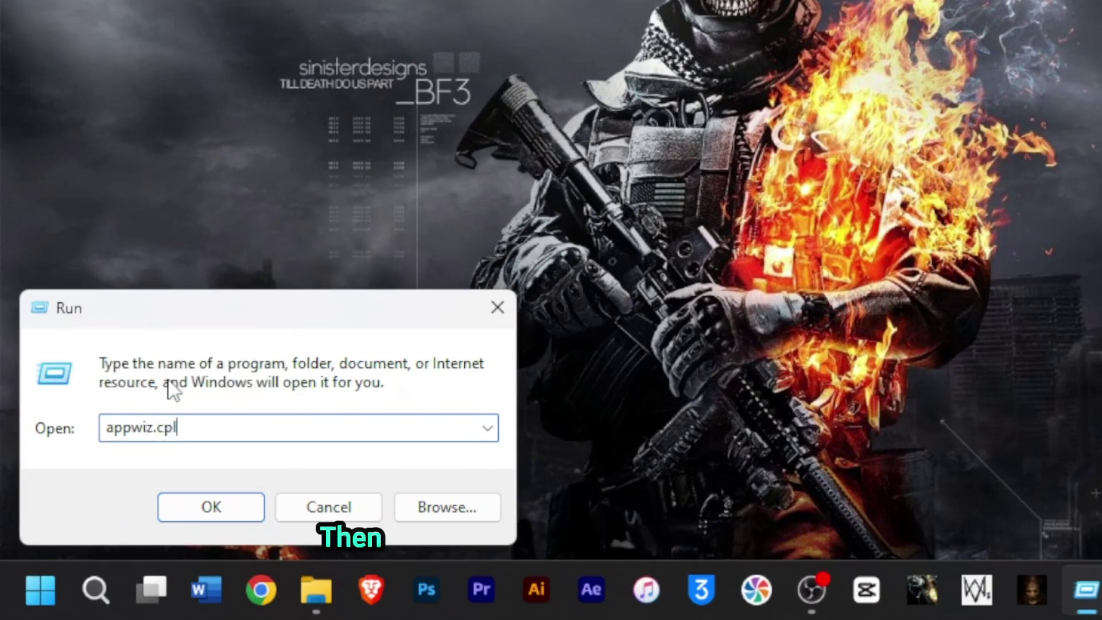
key("Return")
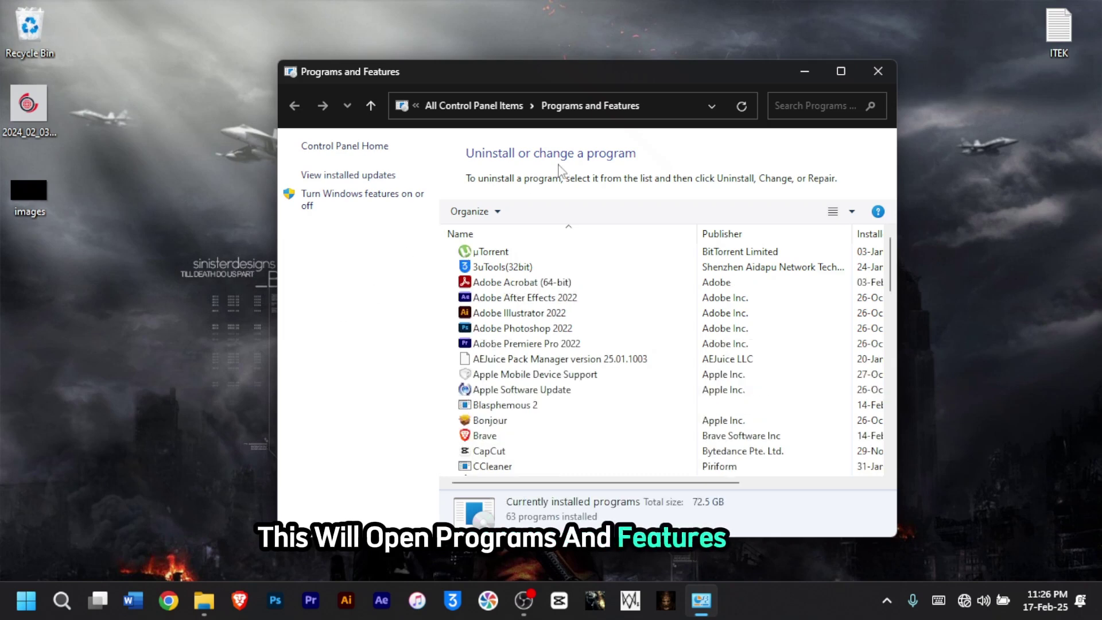
left_click_drag(632, 74, 621, 84)
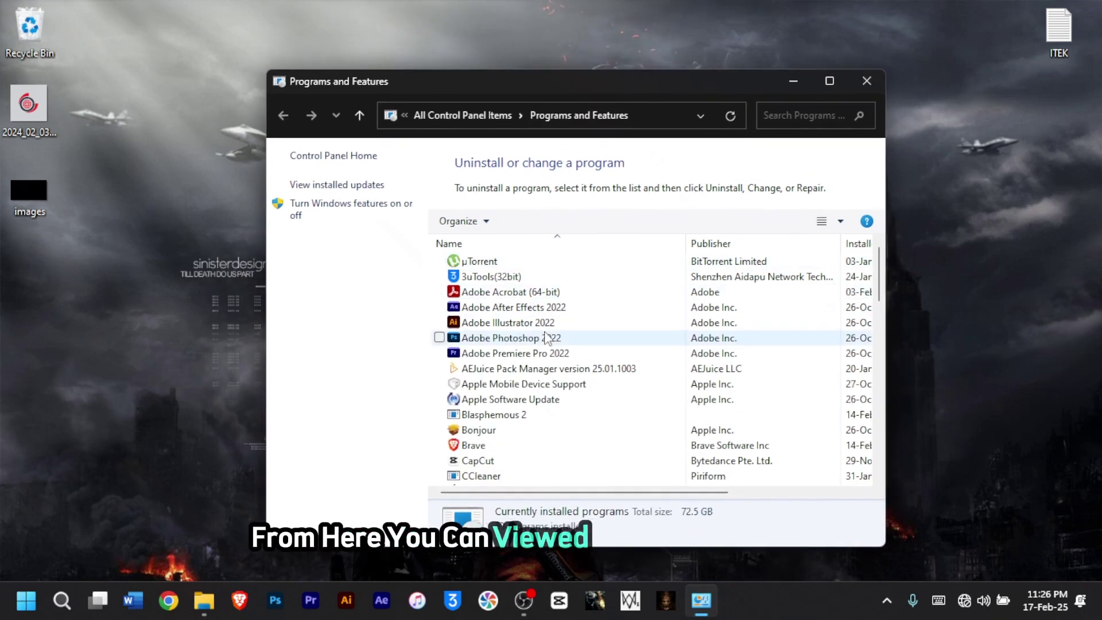
scroll(527, 315, "down", 1)
scroll(527, 319, "down", 1)
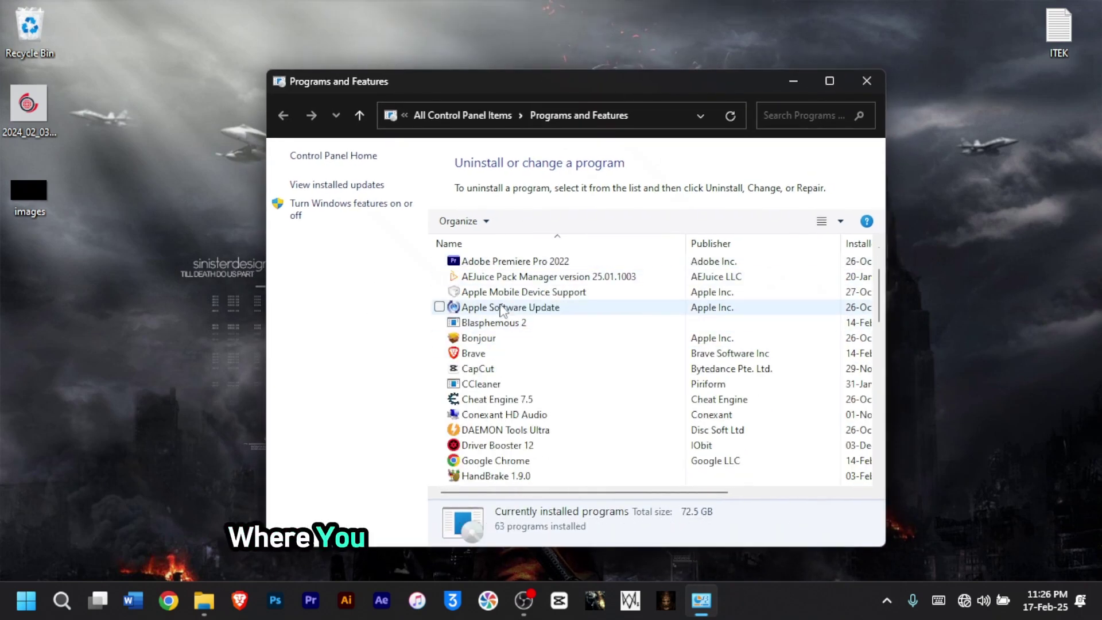
Step: Check Apple Mobile Device Support's options, then view installed updates and optional Windows features
right_click(502, 296)
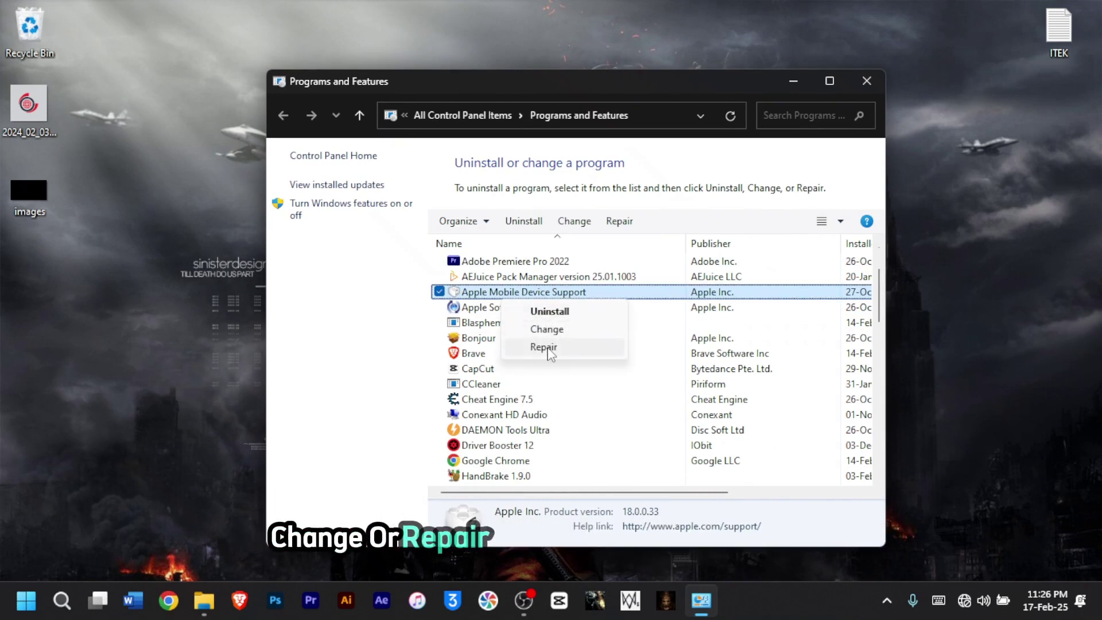
left_click(317, 325)
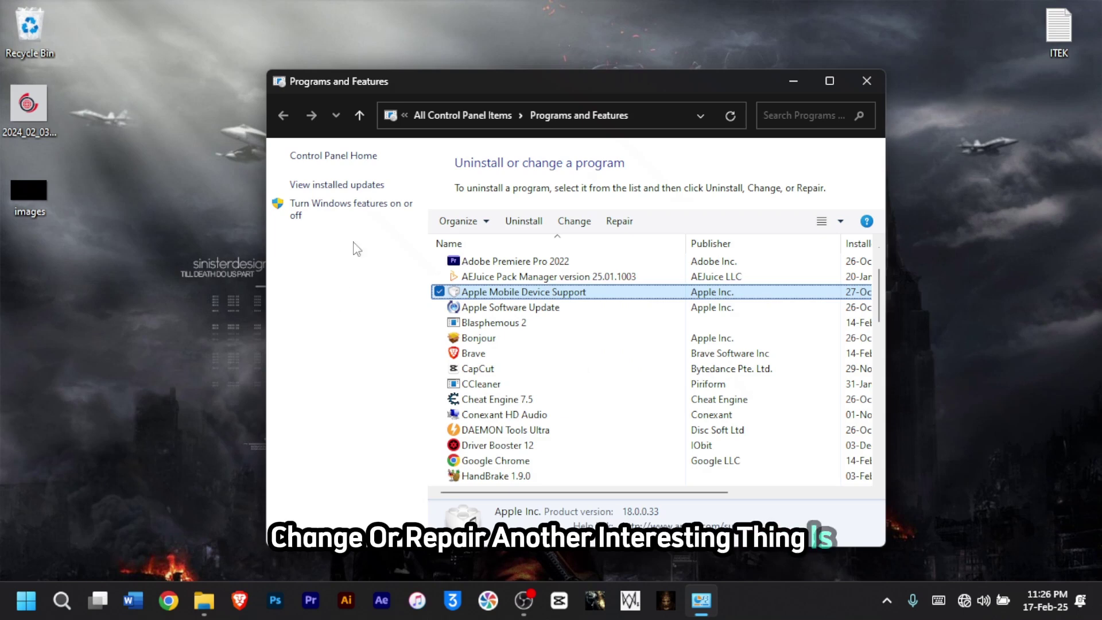
left_click(343, 184)
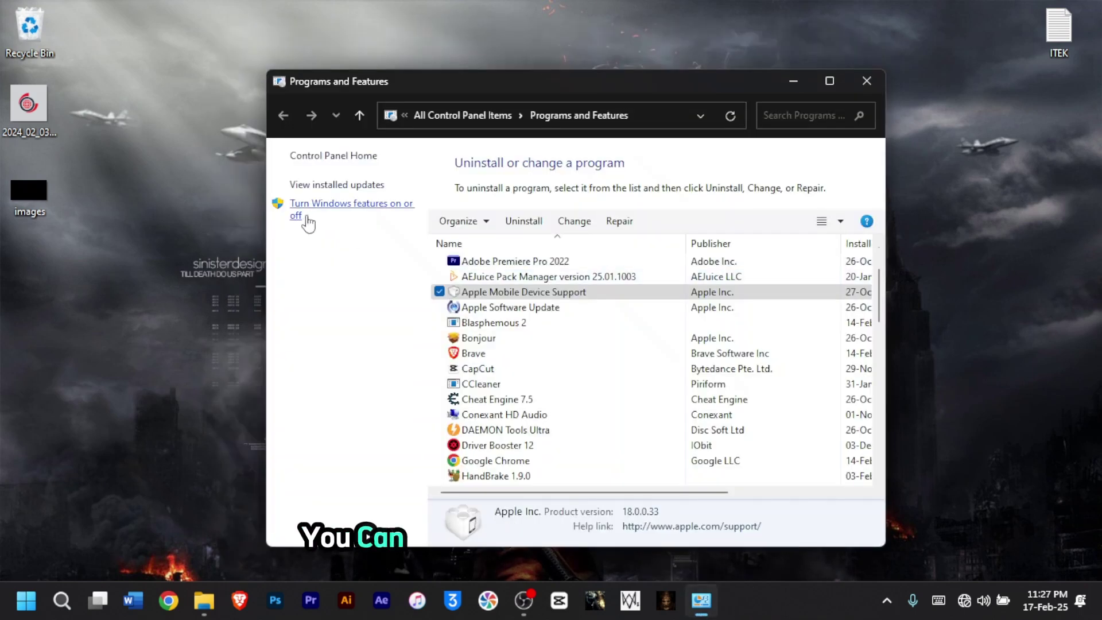
left_click(316, 214)
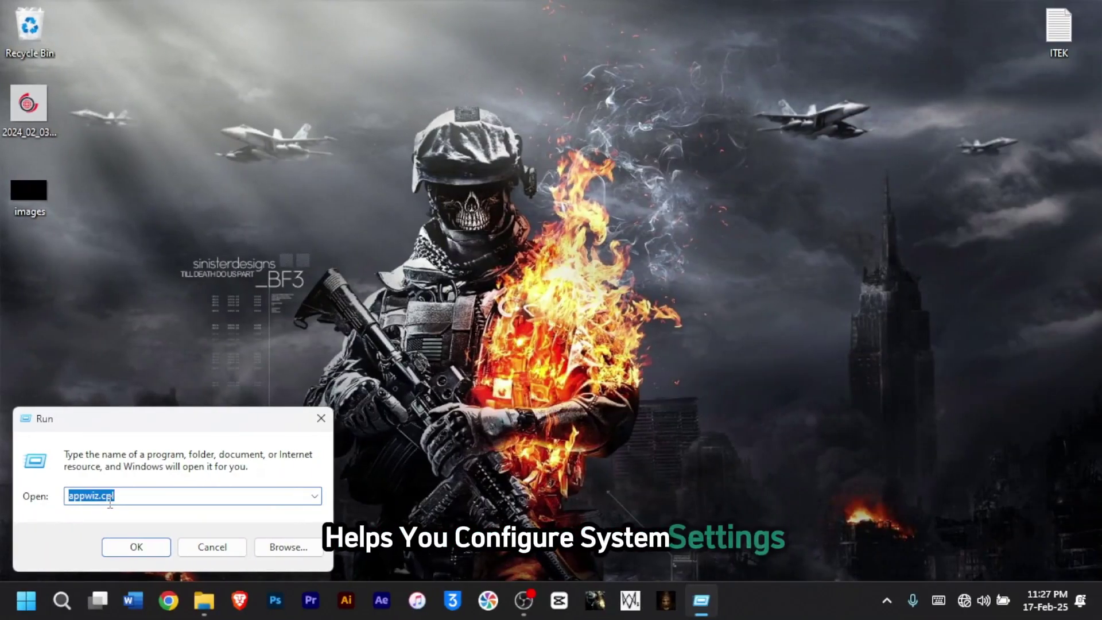
Step: Launch System Configuration with msconfig
type("msconfig")
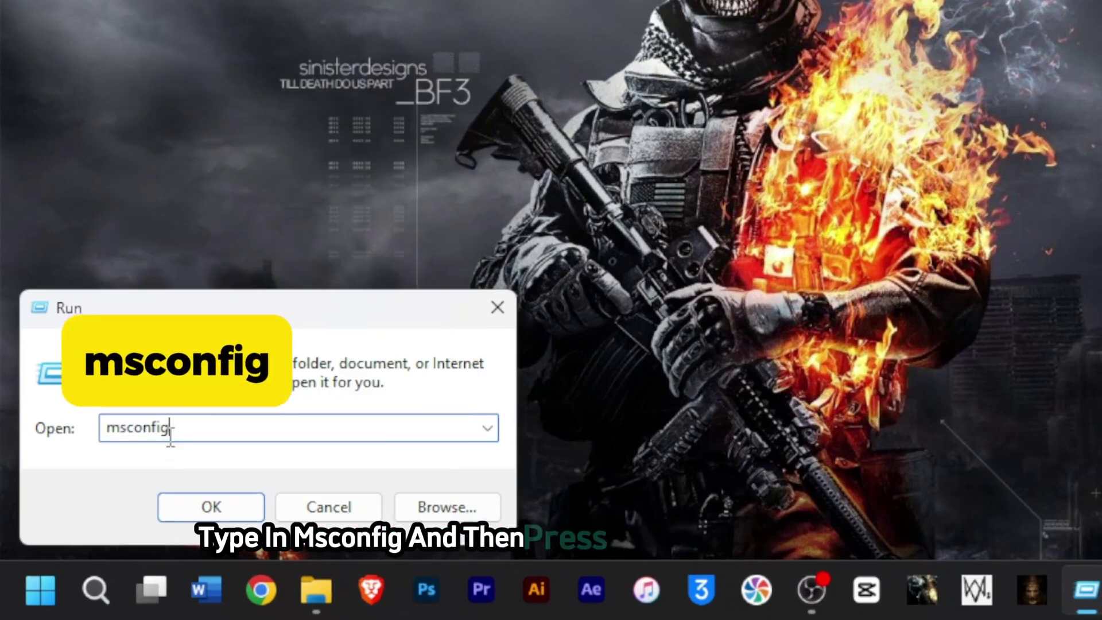
key("Return")
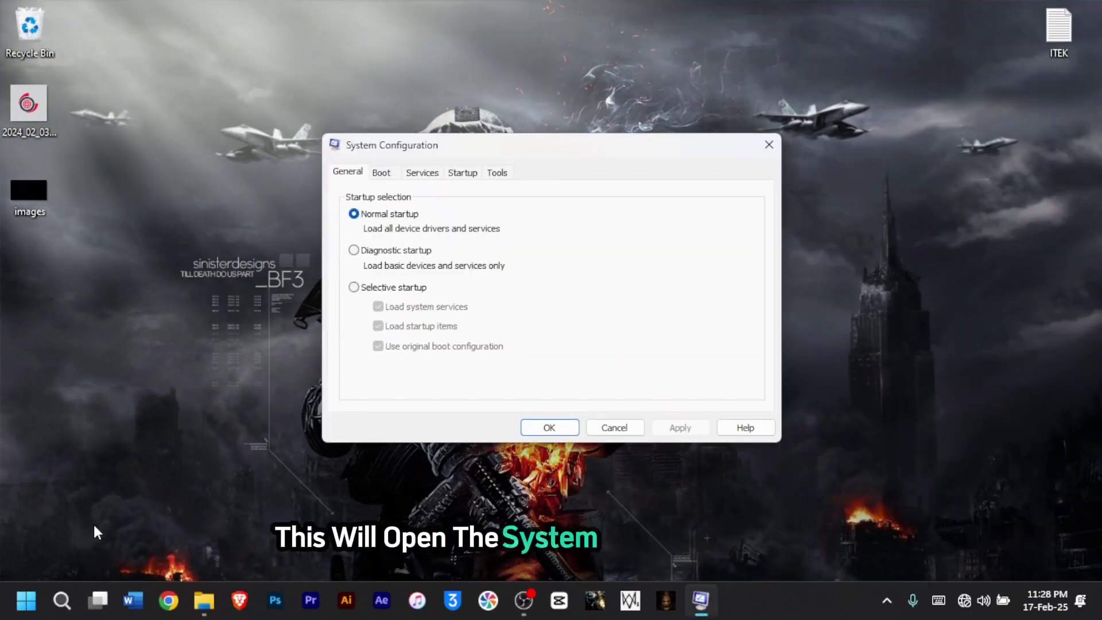
left_click_drag(502, 150, 488, 158)
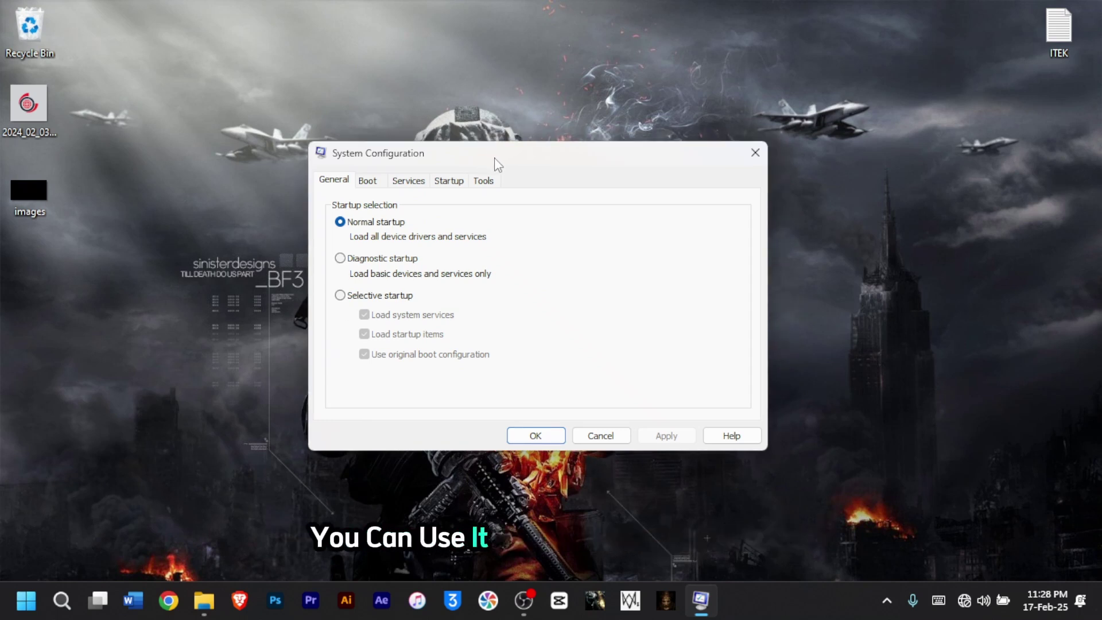
Step: Enable Safe boot with Network on the Boot tab, then open Task Manager from Startup
left_click(367, 180)
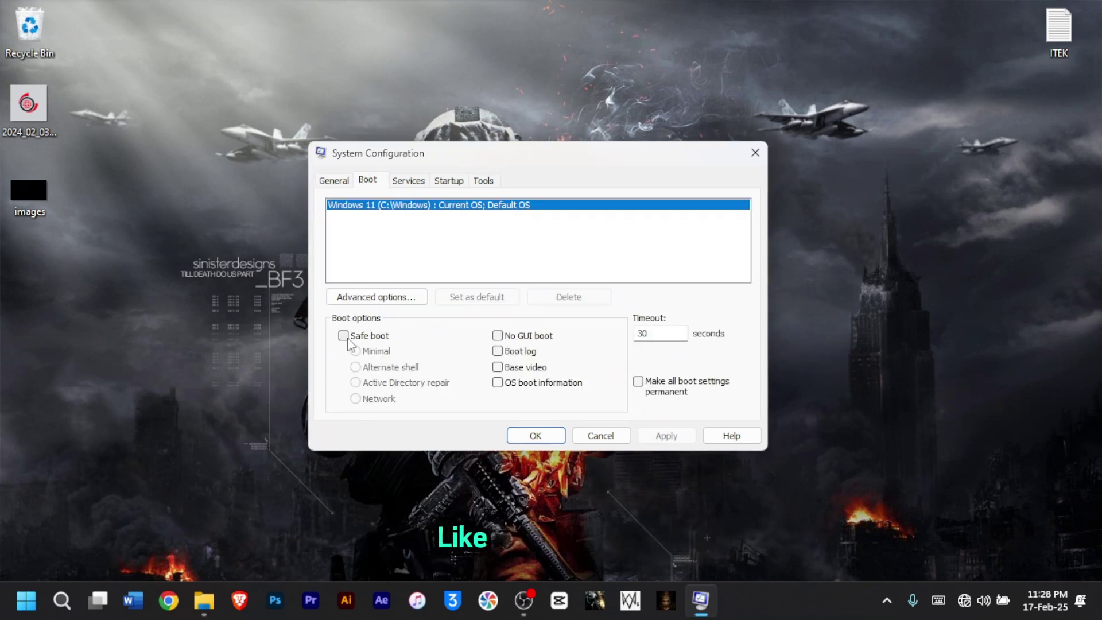
left_click(343, 335)
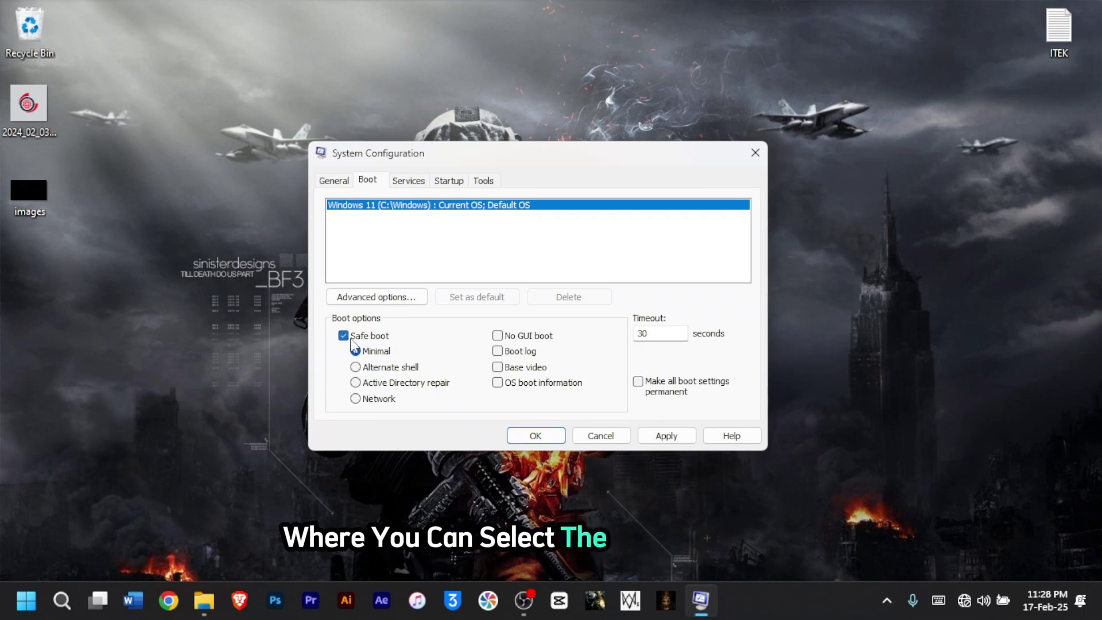
left_click(357, 400)
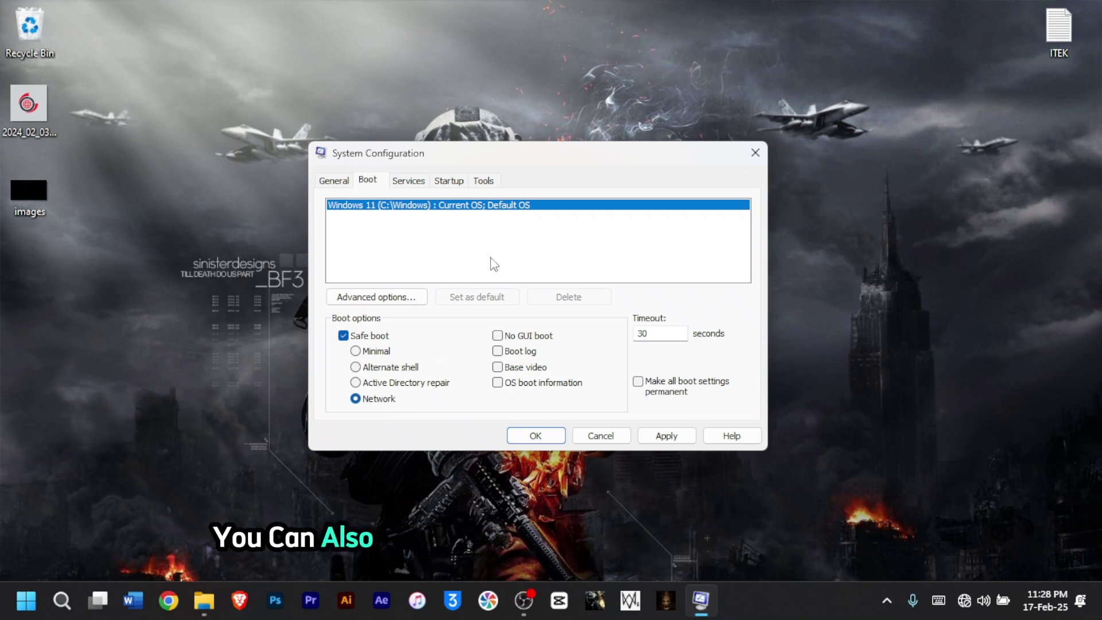
left_click(450, 180)
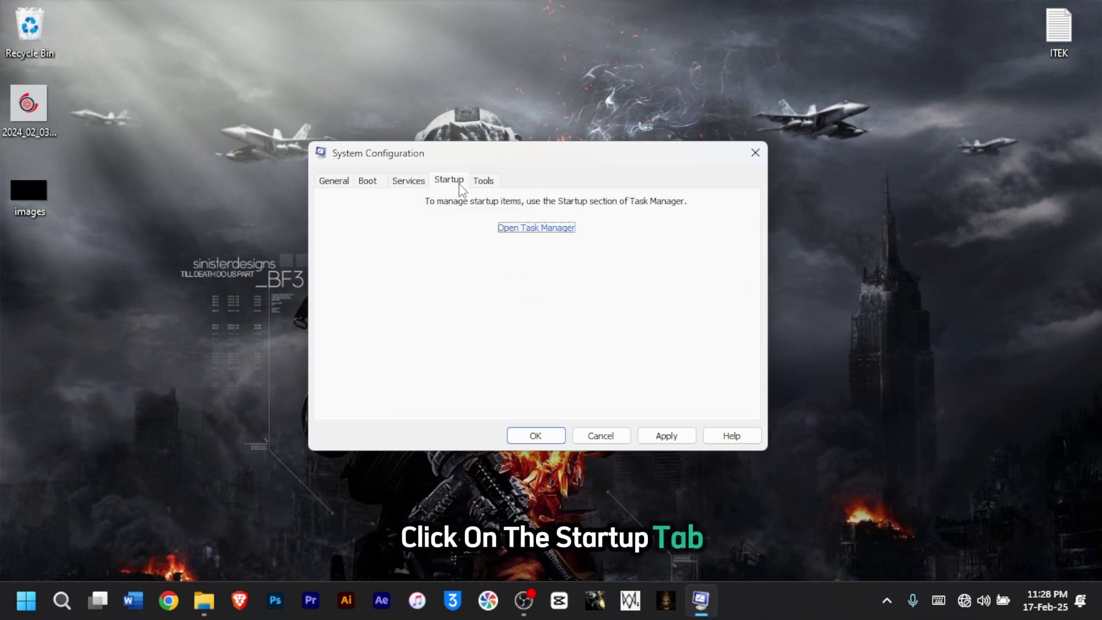
left_click(541, 228)
Step: Scroll the startup apps and check Microsoft Teams (personal)'s options without changing anything
scroll(538, 287, "down", 3)
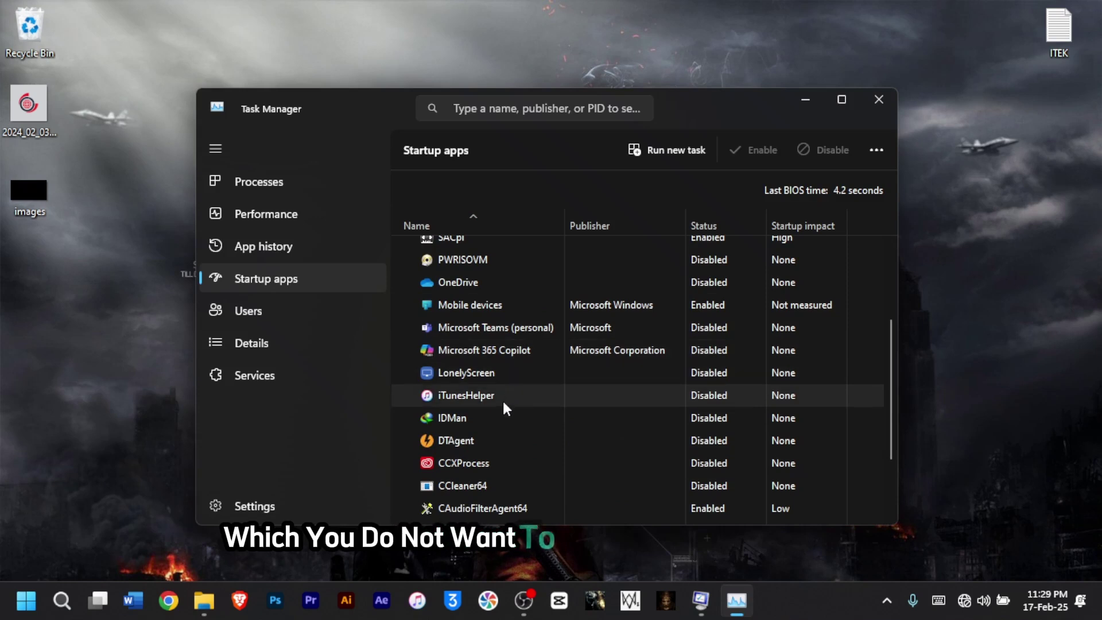
scroll(499, 410, "down", 2)
scroll(468, 359, "up", 2)
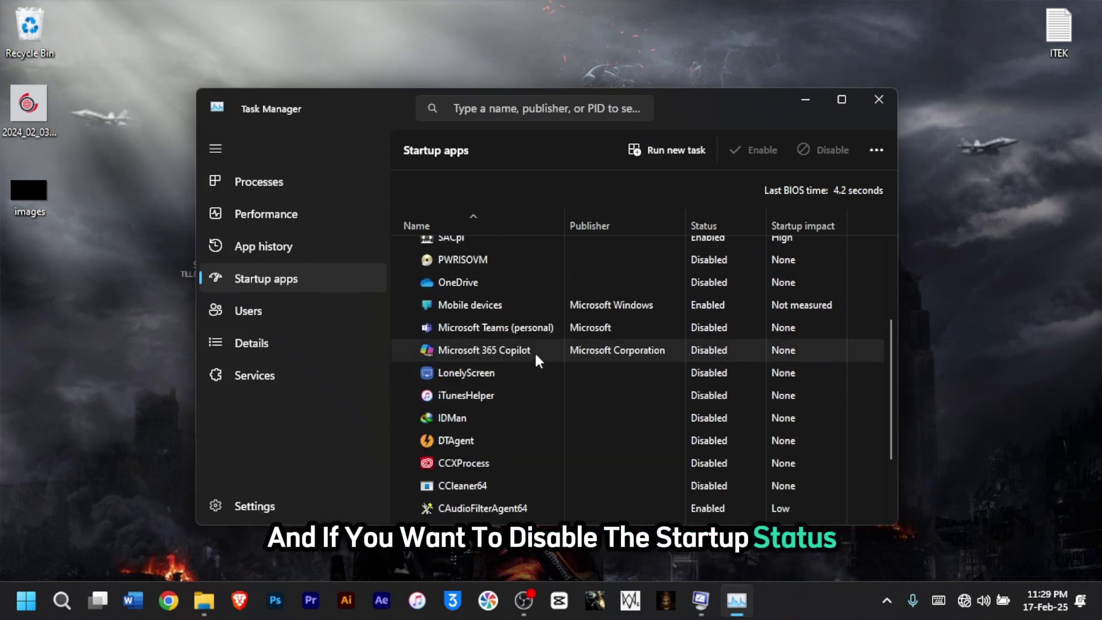
right_click(479, 330)
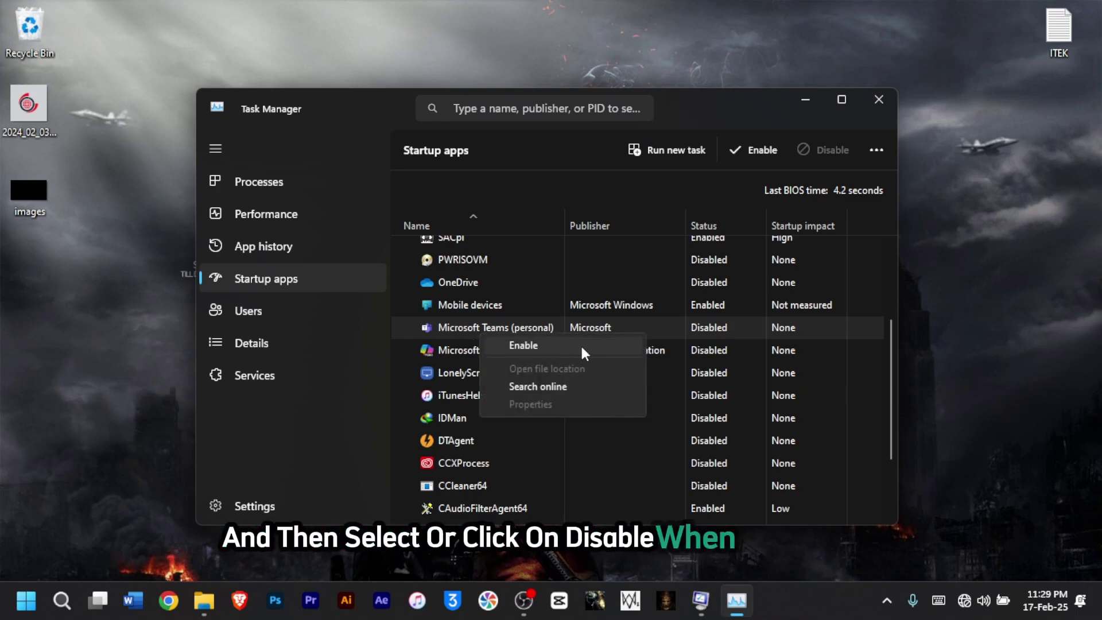
left_click(716, 264)
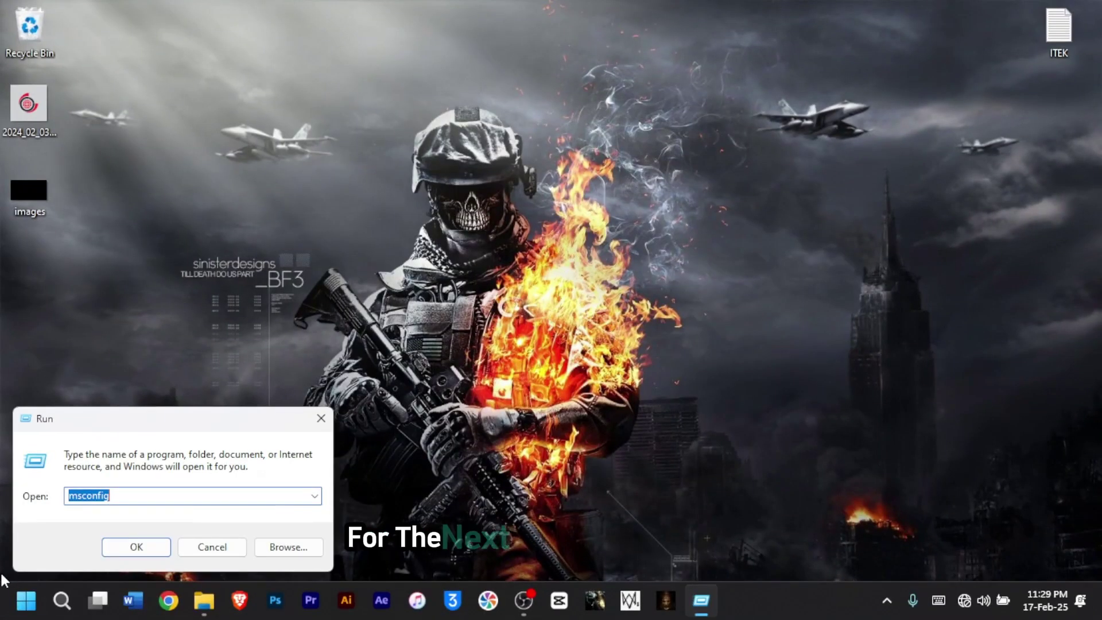
Step: Launch System Information with msinfo32 and review version, x64 system type, processor and UEFI BIOS details
type("msinf")
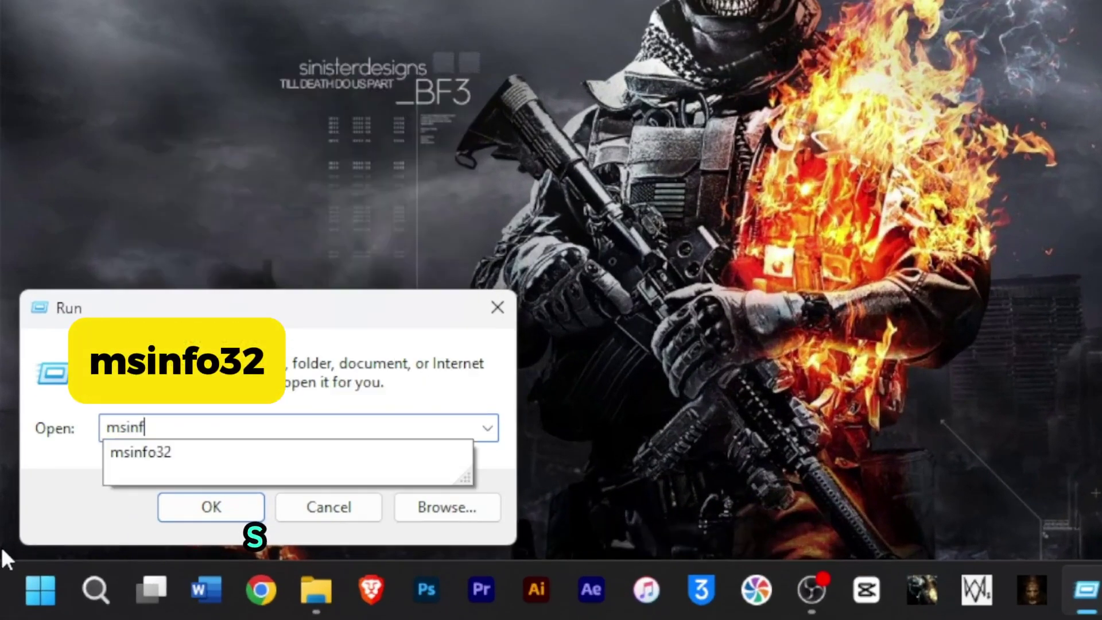
type("o32")
key("Return")
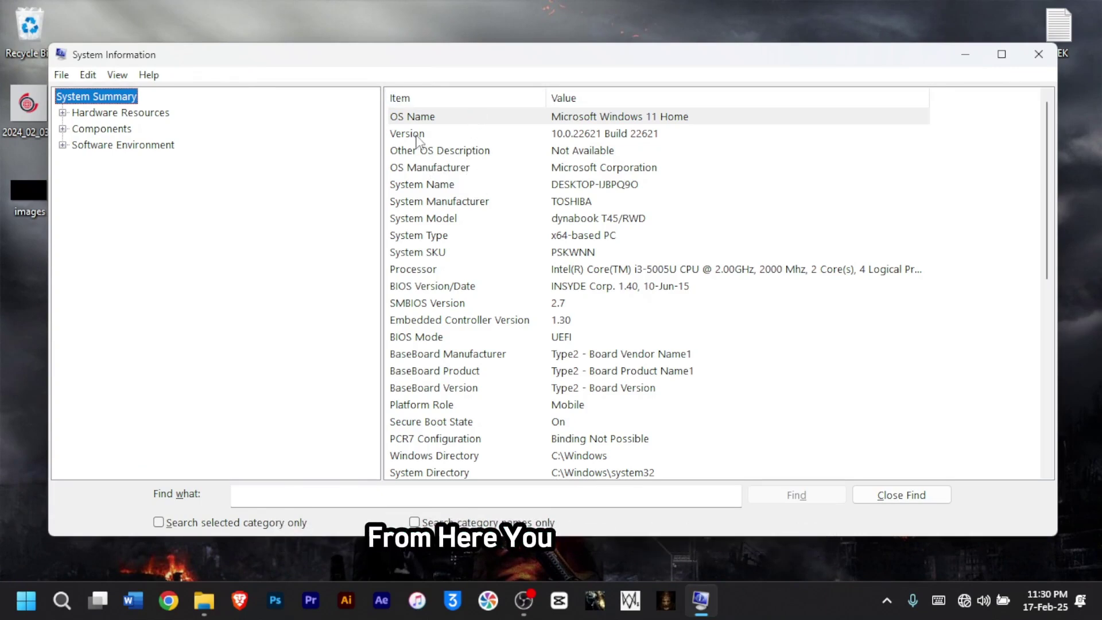
left_click(606, 134)
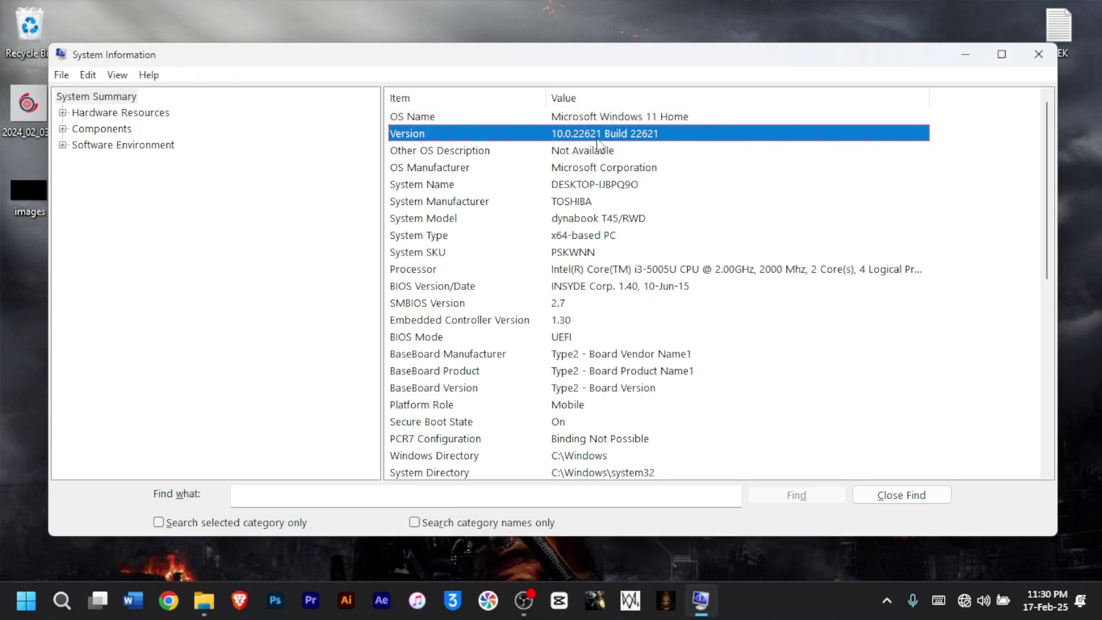
left_click(572, 239)
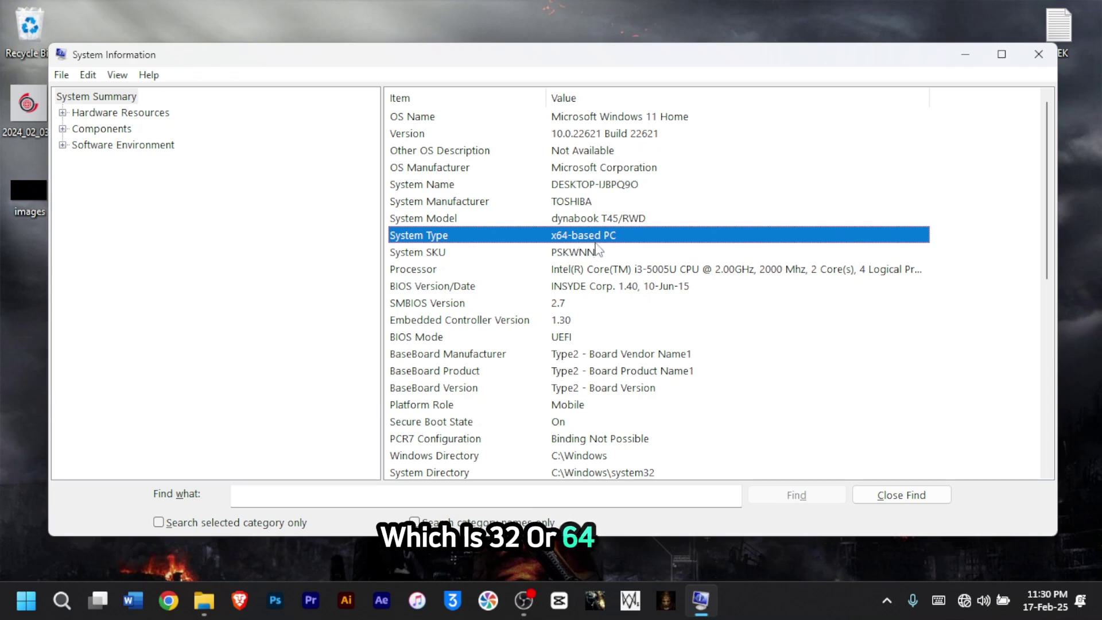
left_click(559, 273)
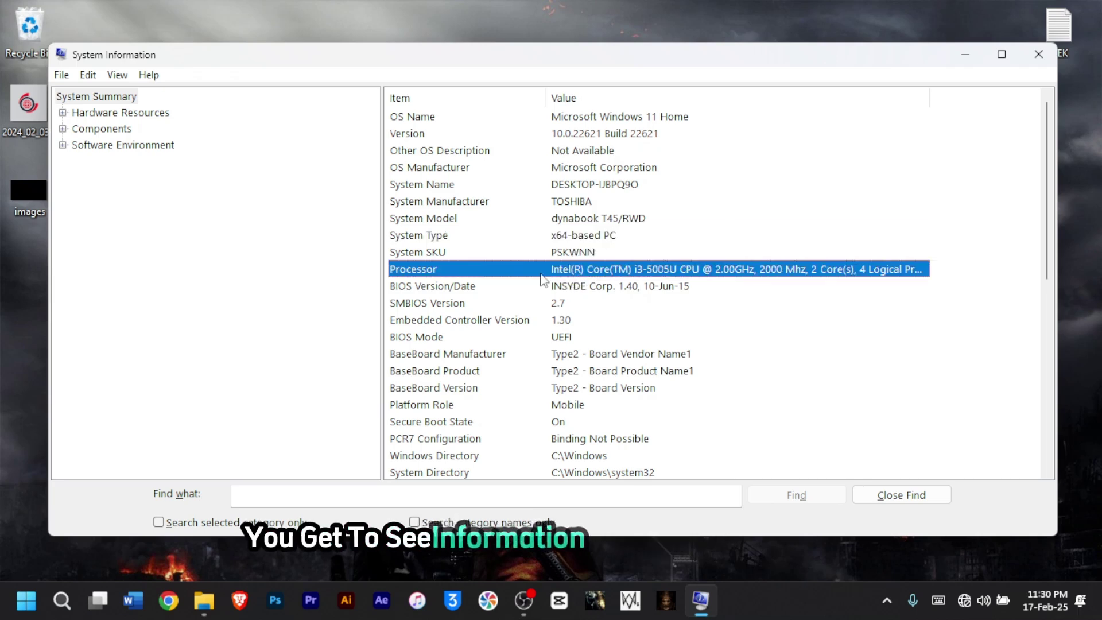
left_click(613, 290)
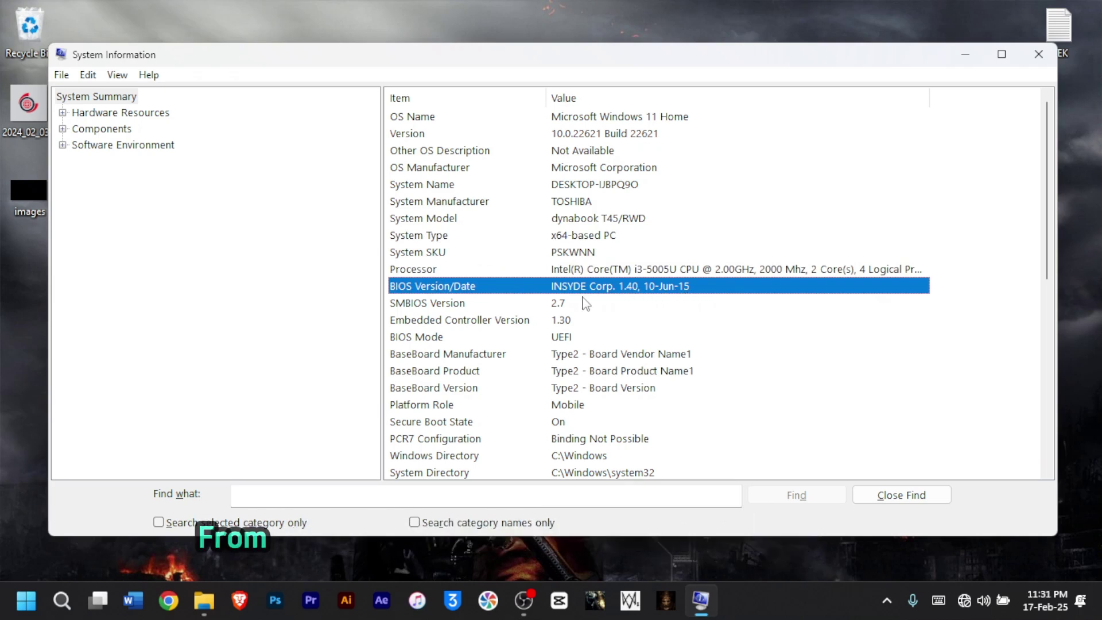
left_click(573, 339)
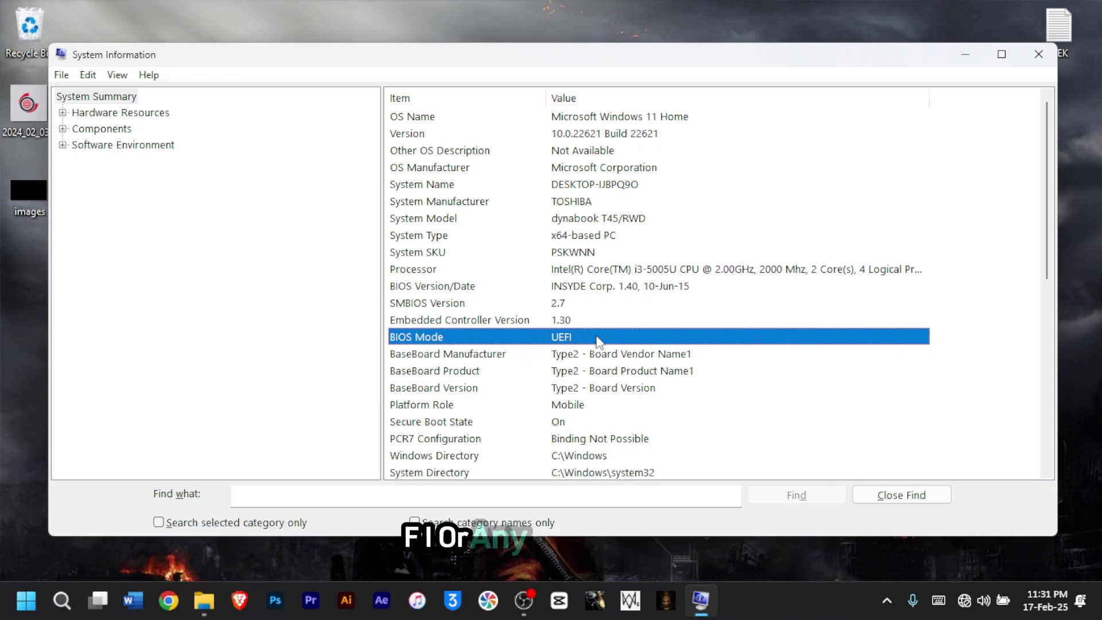
Step: Review the memory entries: 8.00 GB installed RAM, total physical, total and available virtual memory
scroll(483, 305, "down", 6)
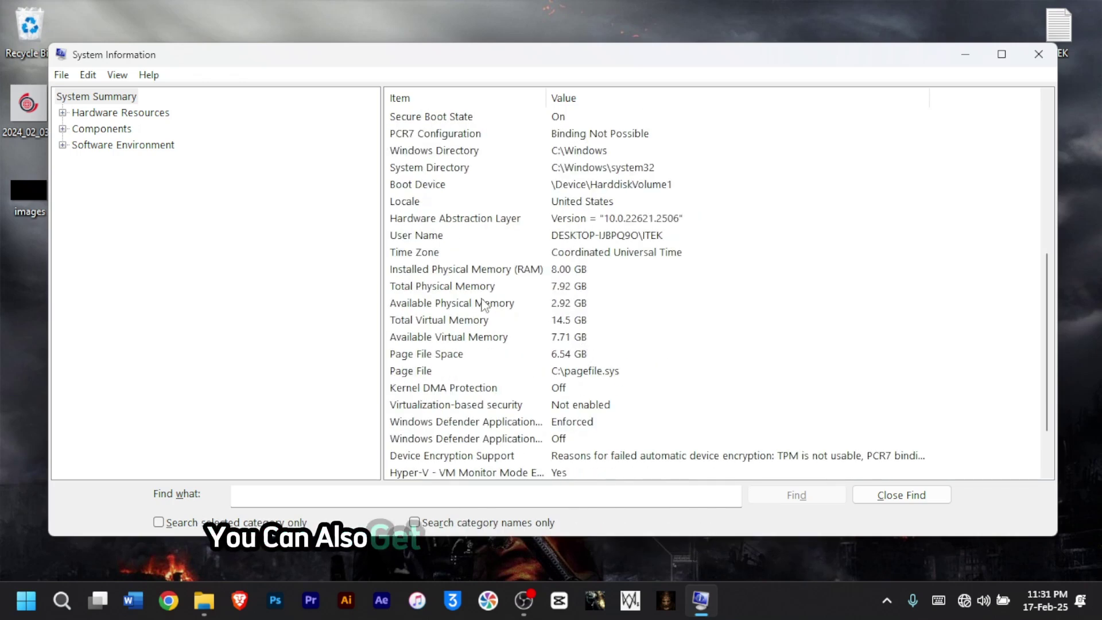
left_click(572, 273)
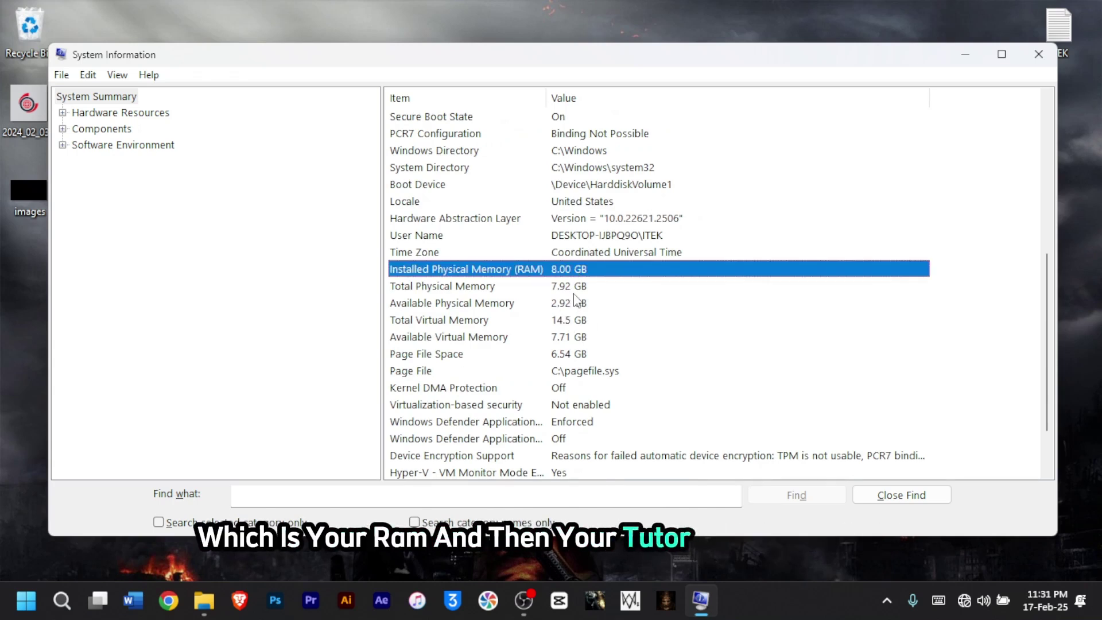
left_click(573, 288)
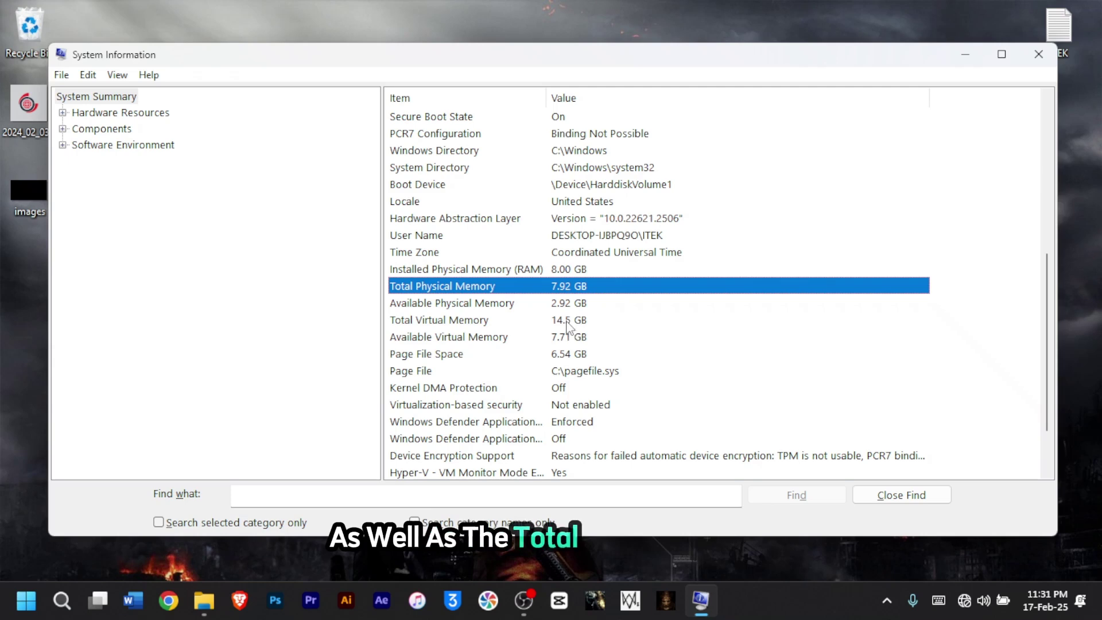
left_click(568, 323)
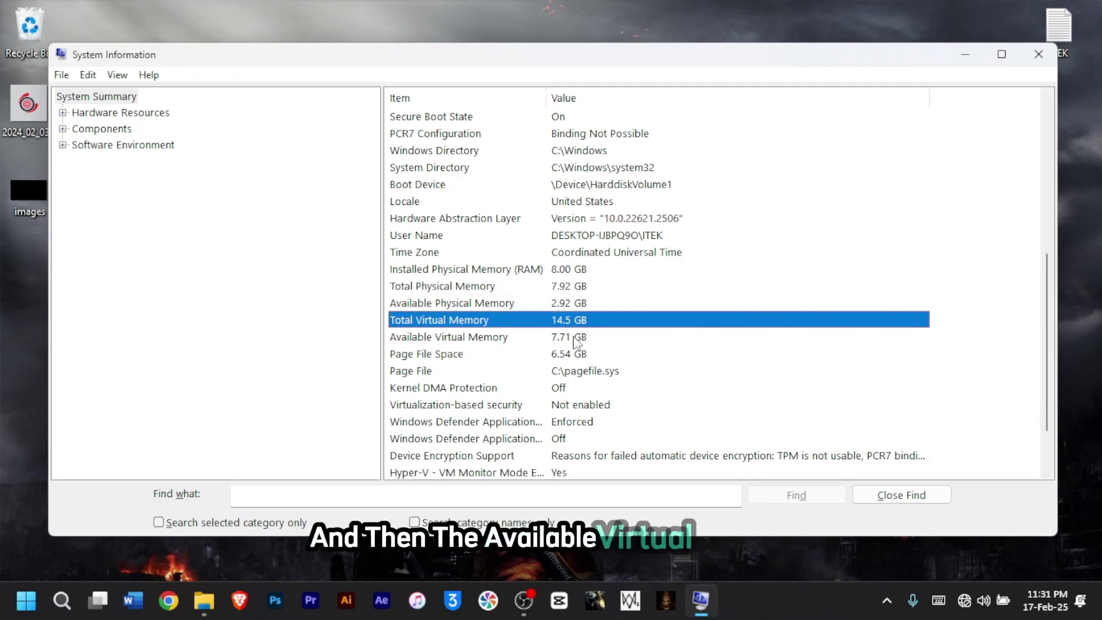
left_click(574, 336)
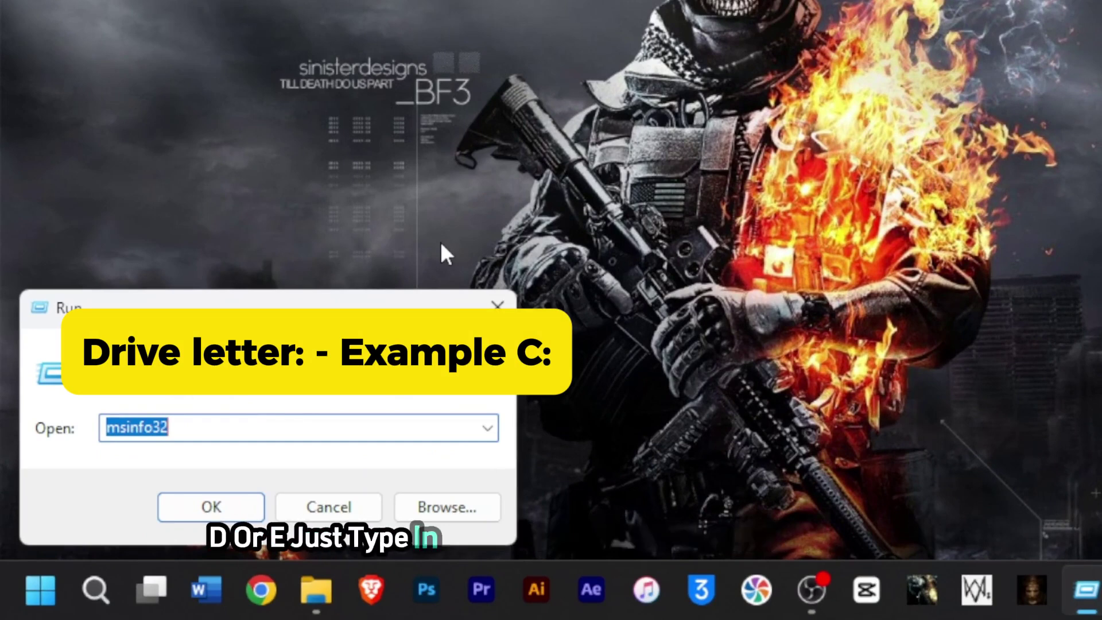
Step: Open drive C: from Run, then reopen Run via Win+X and open drive D: beside it
type("C")
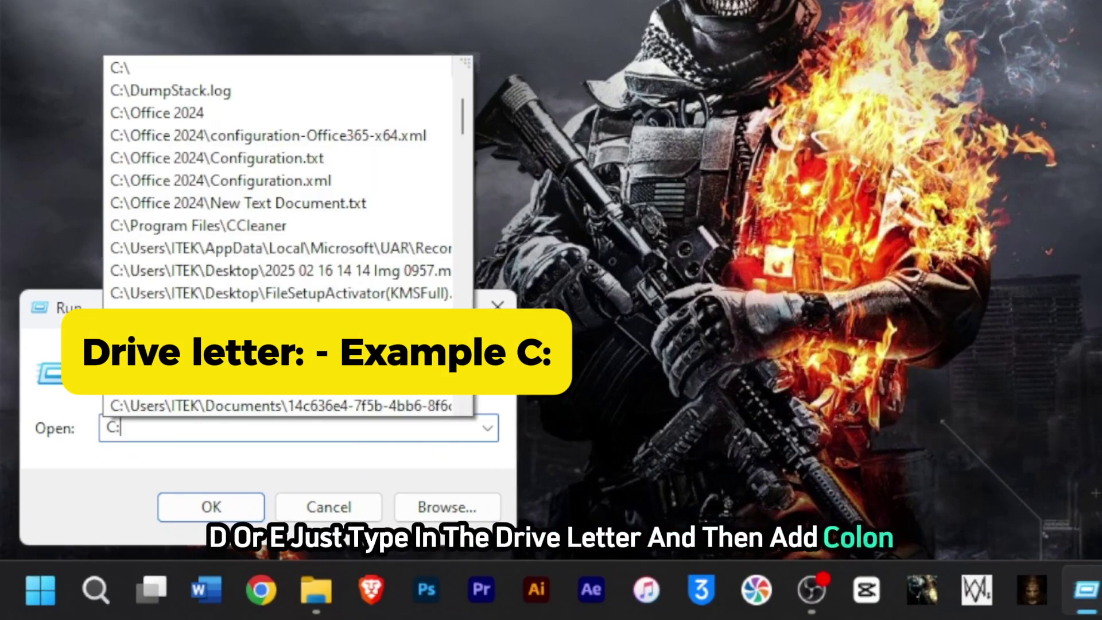
type(":")
left_click(212, 507)
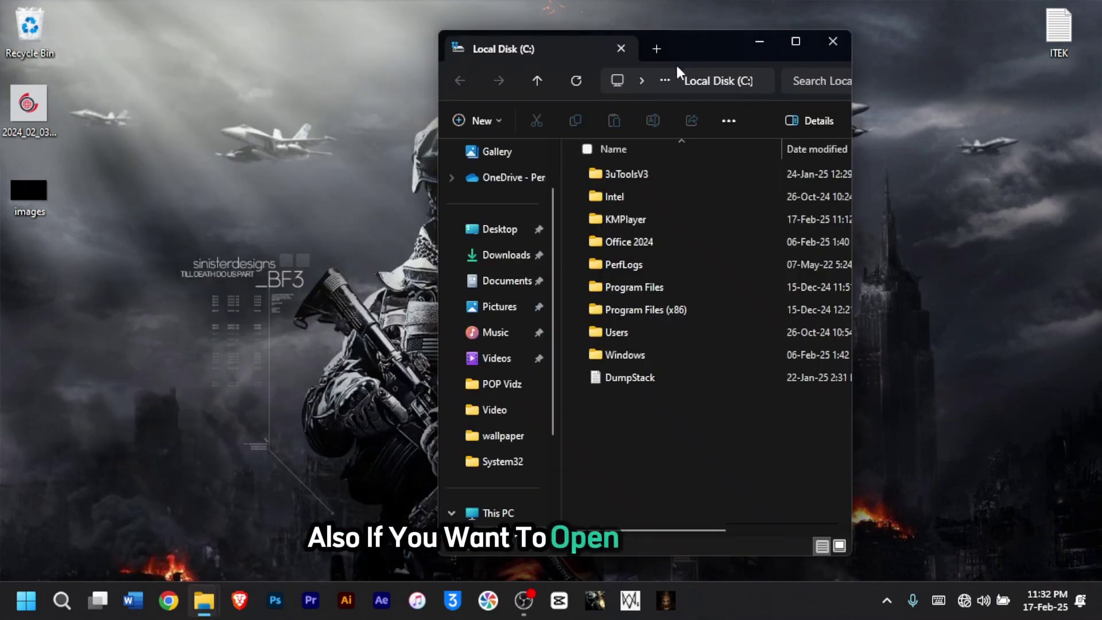
right_click(26, 600)
left_click(47, 508)
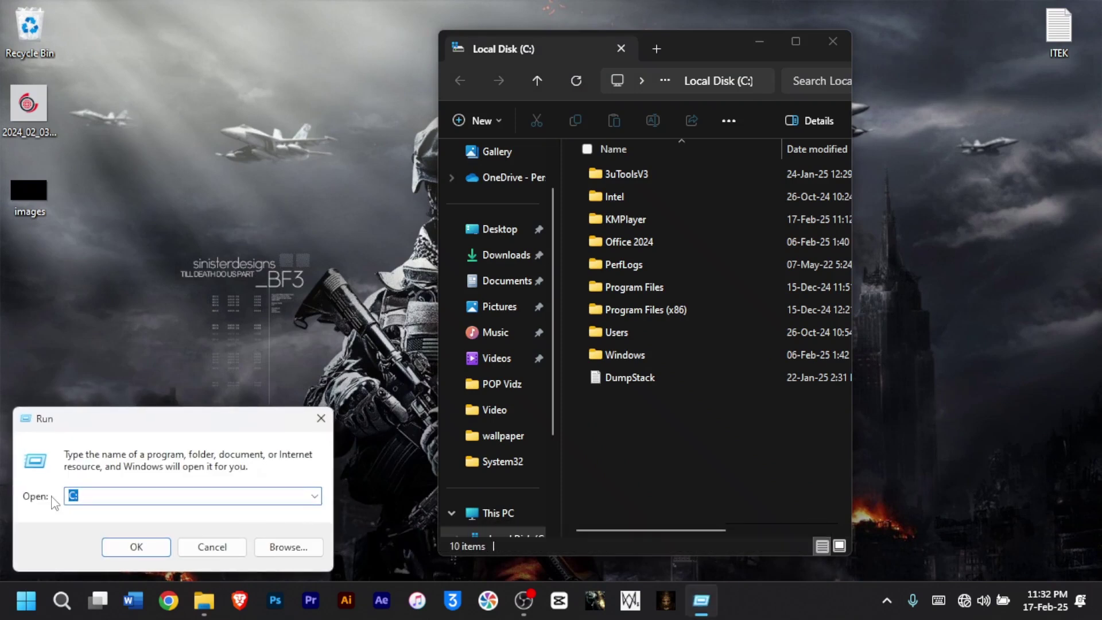
type("D:")
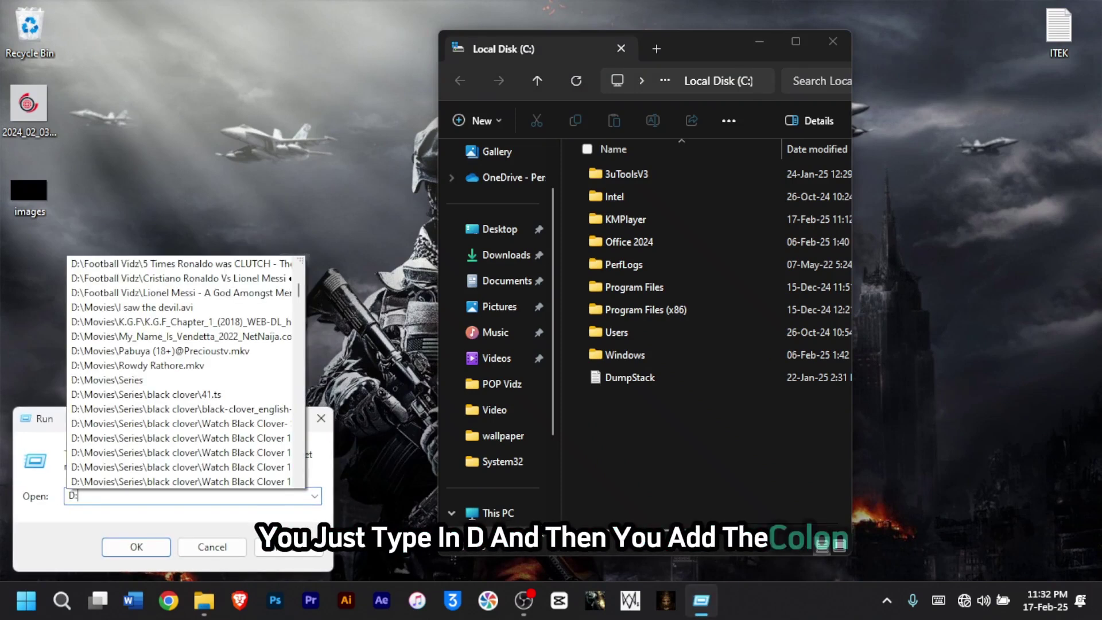
key("Return")
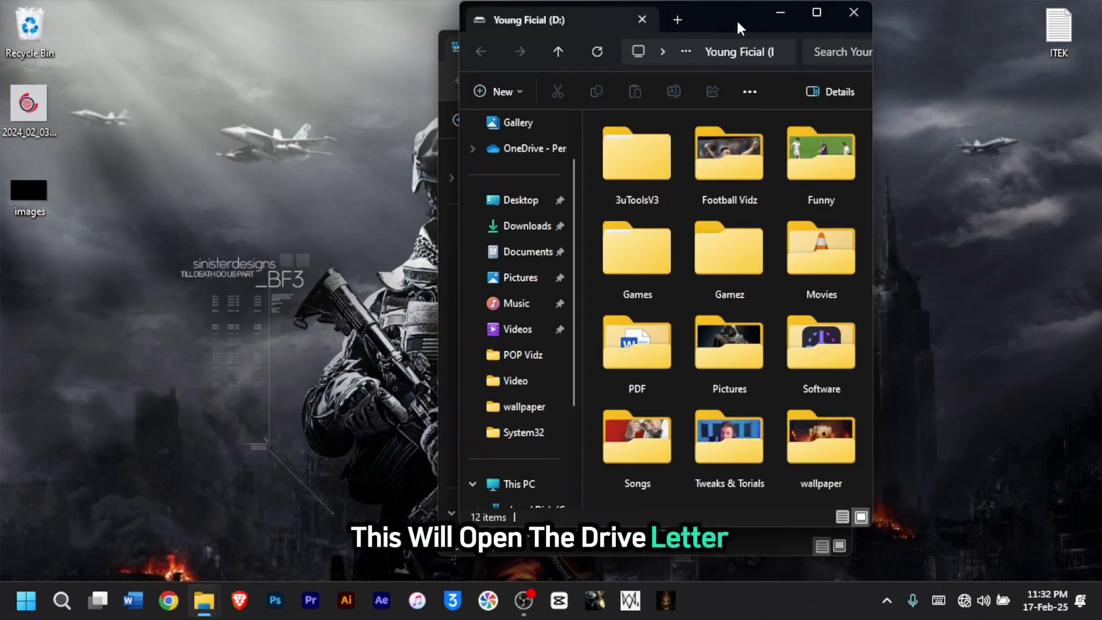
left_click_drag(735, 19, 473, 56)
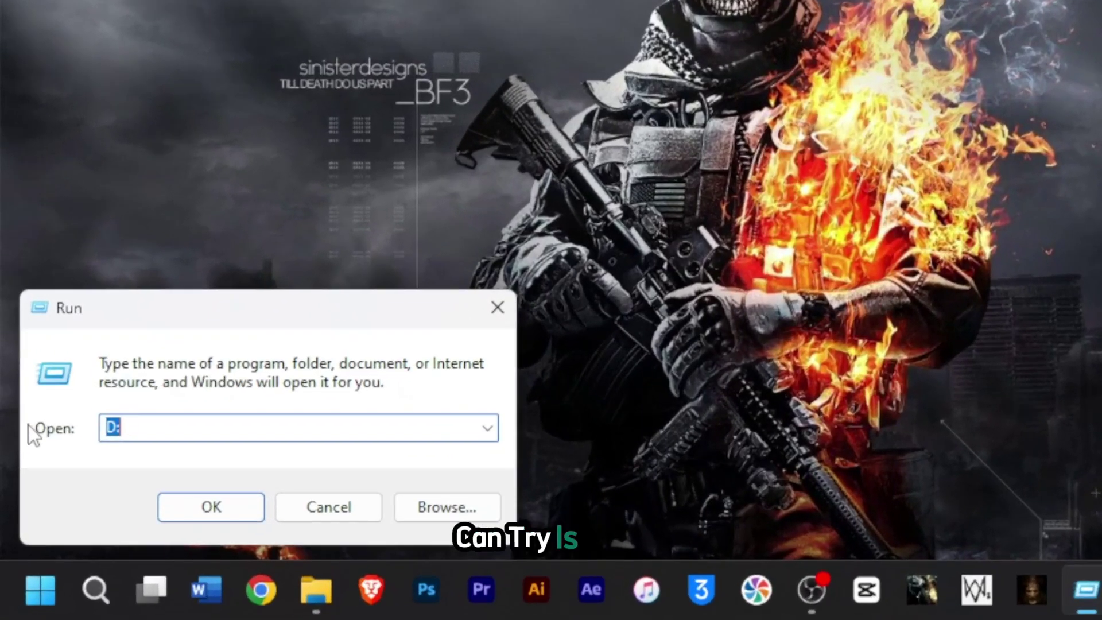
Step: Launch the On-Screen Keyboard with OSK and move it lower on the desktop
type("OSK")
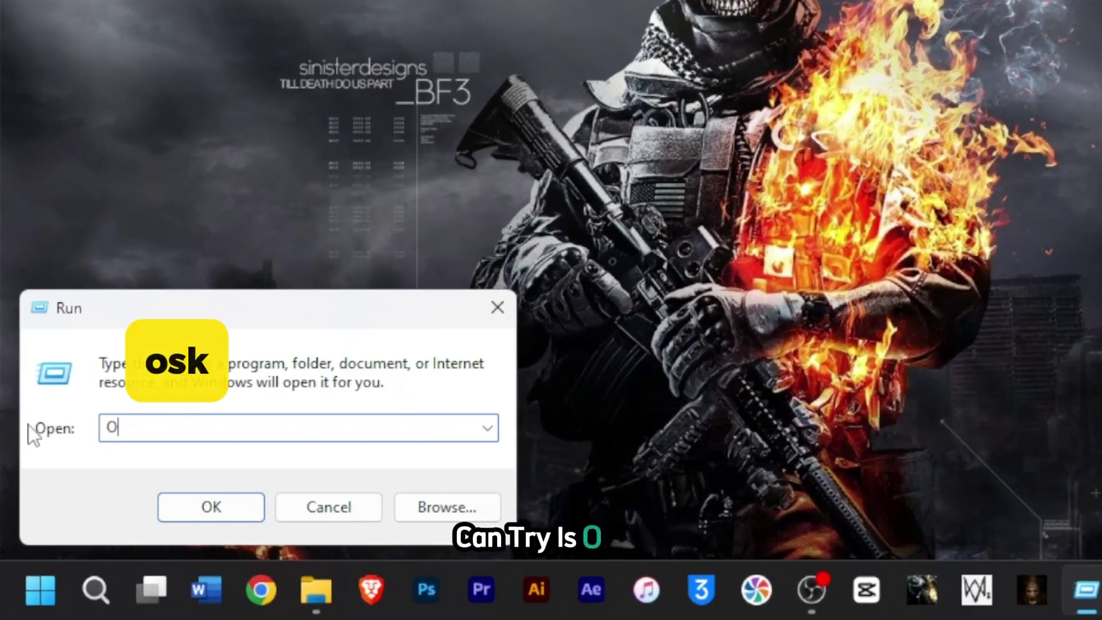
left_click(227, 516)
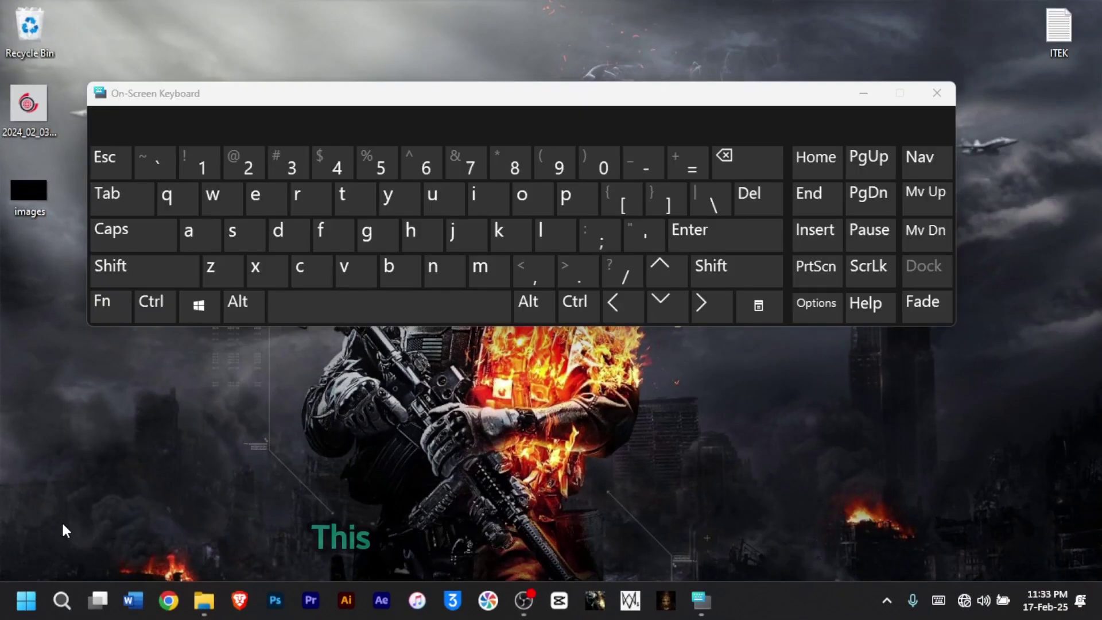
left_click_drag(466, 102, 457, 229)
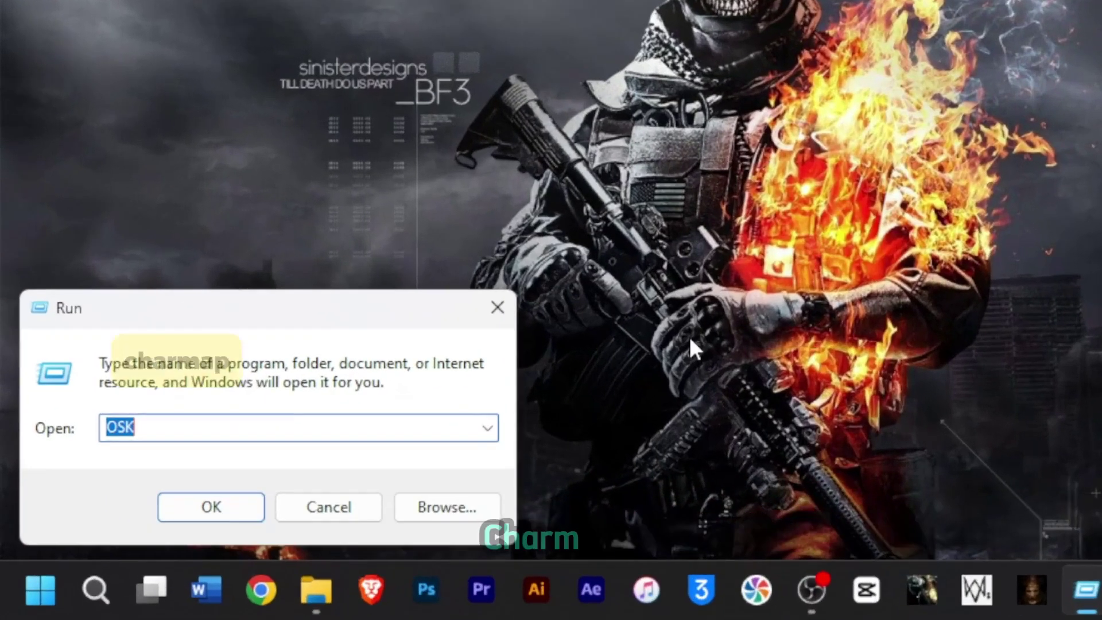
Step: Launch Character Map with charmap and scroll through its Font list
type("charmap")
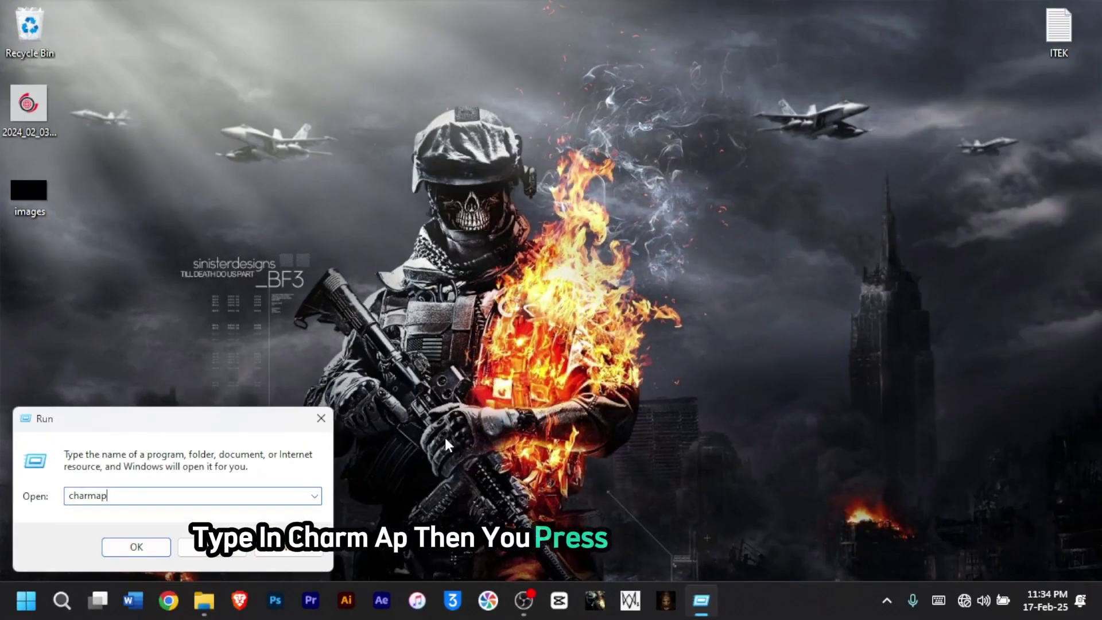
key("Return")
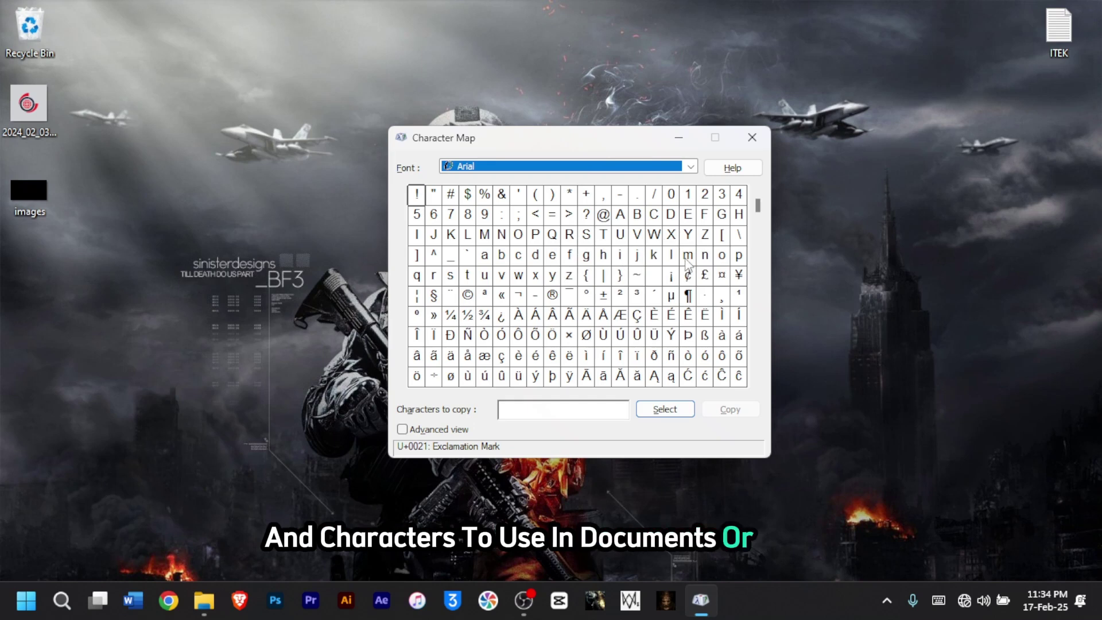
left_click(691, 166)
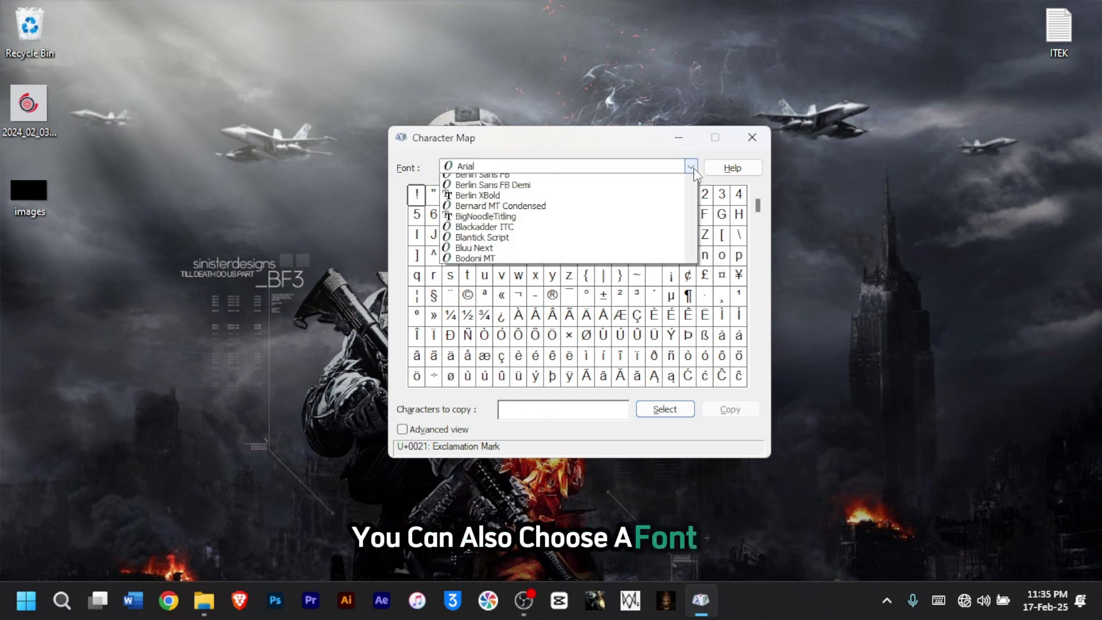
scroll(491, 342, "down", 1)
scroll(490, 340, "down", 2)
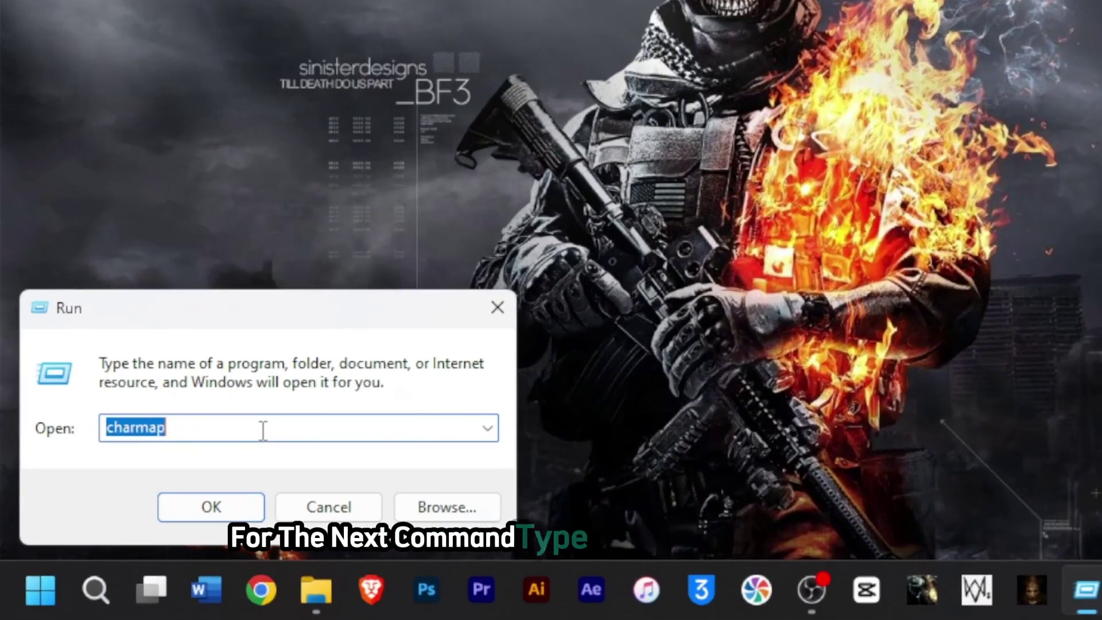
Step: Launch Disk Management with diskmgmt.msc and view the C: partition's available actions
type("diskmg")
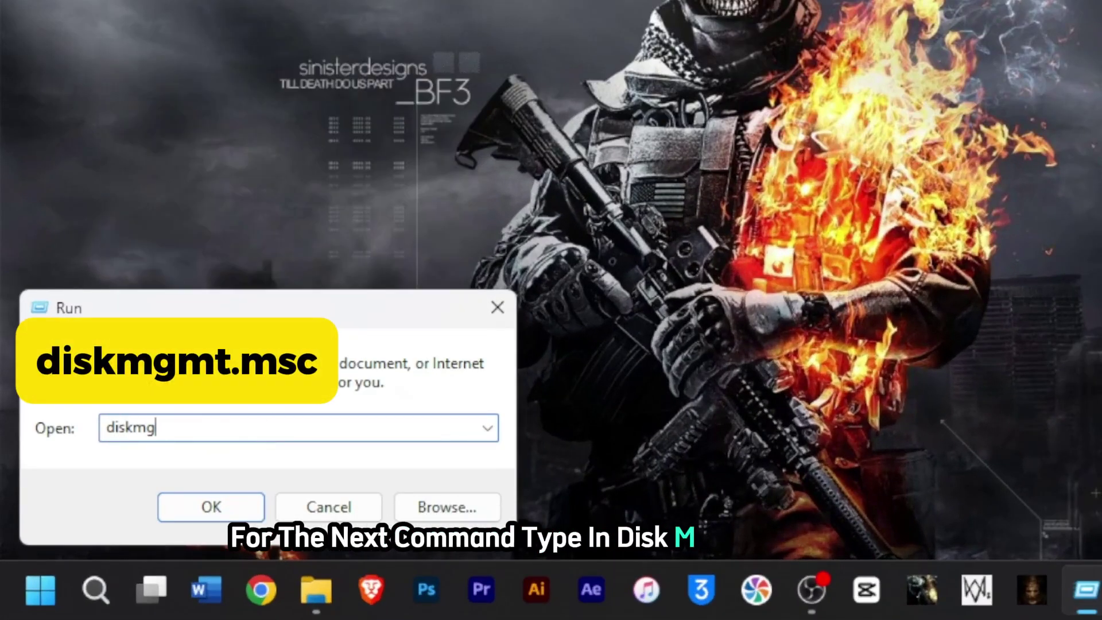
type("mt.ms")
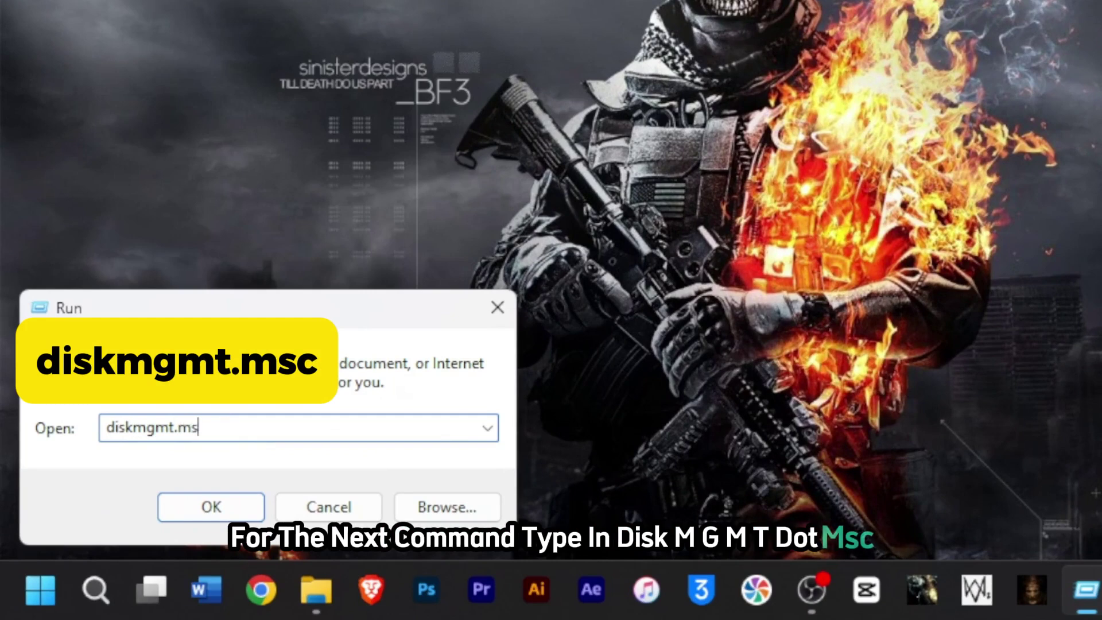
type("c")
key("Return")
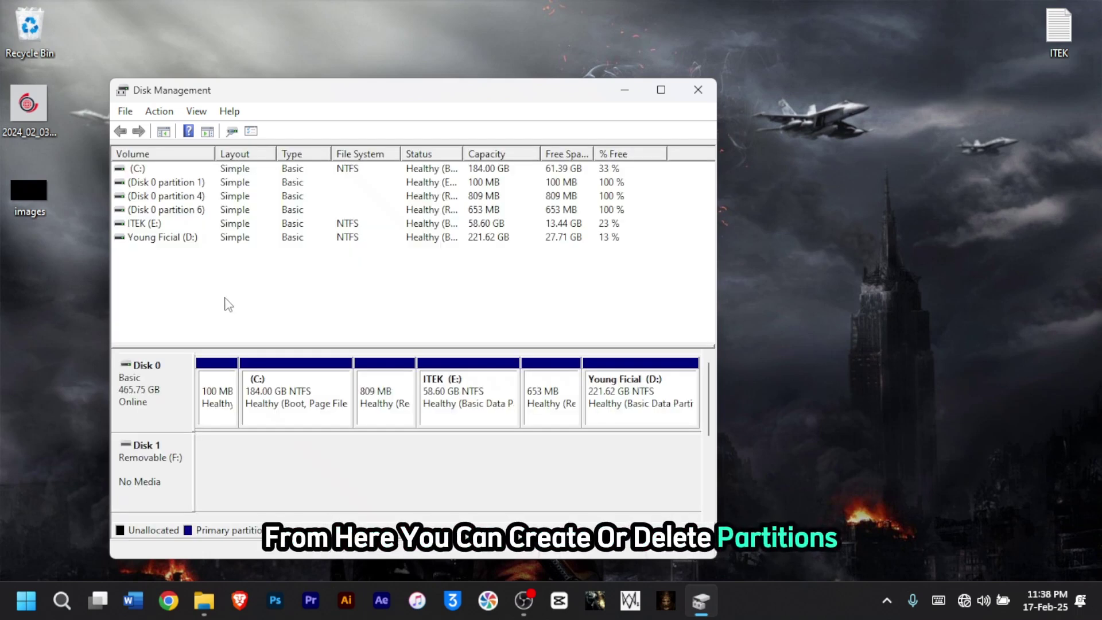
right_click(274, 396)
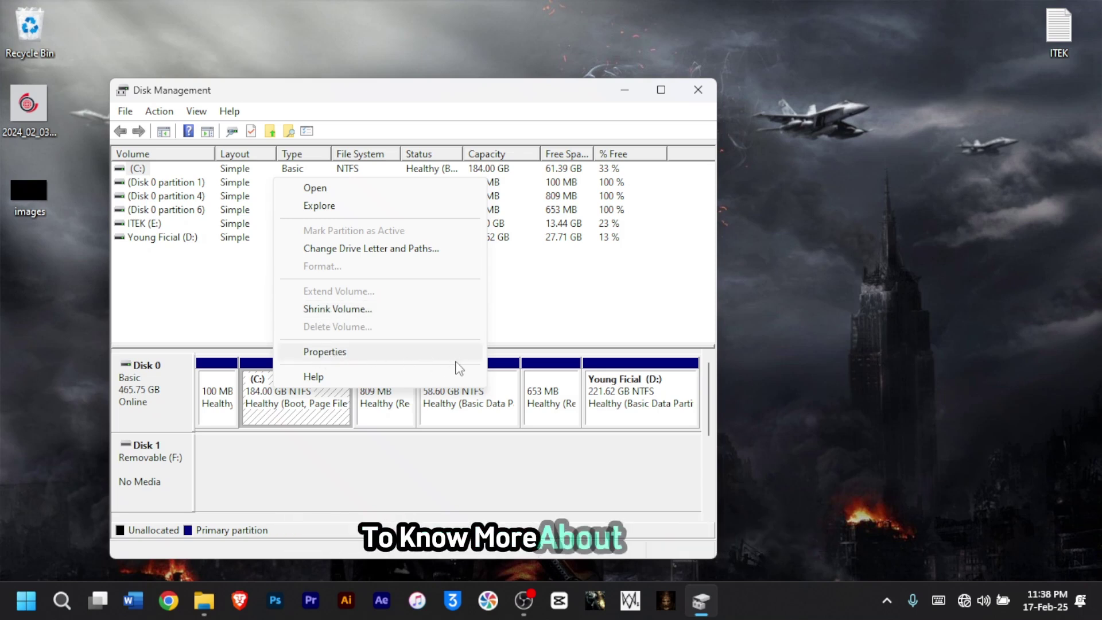
left_click(534, 333)
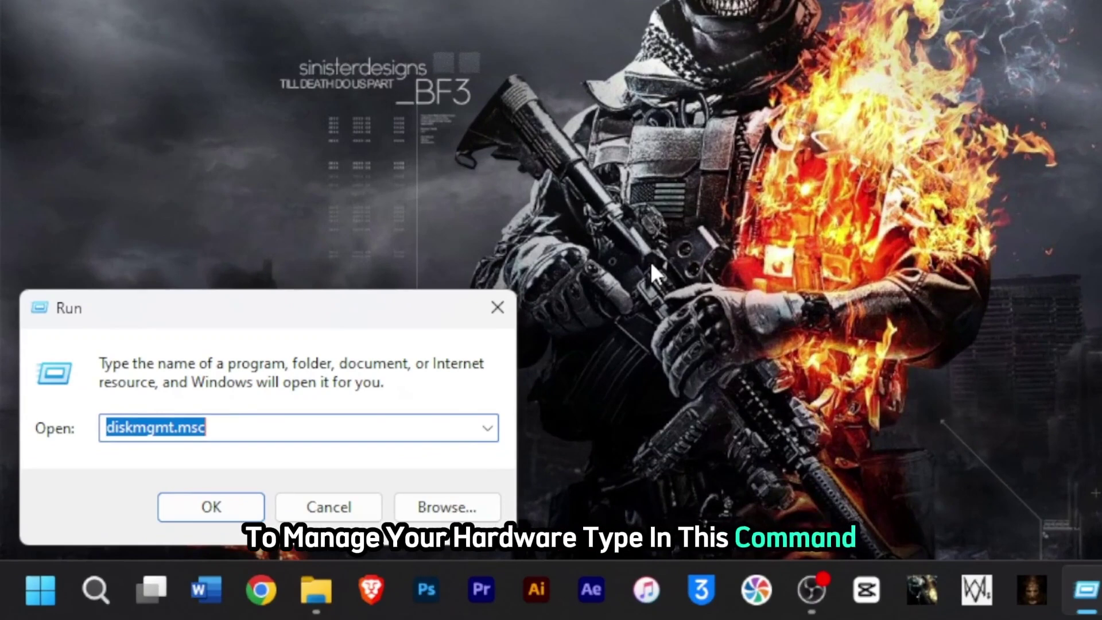
Step: Launch Device Manager with devmgmt.msc and view the Intel Dual Band Wireless-AC 3160 adapter's actions
type("devmg")
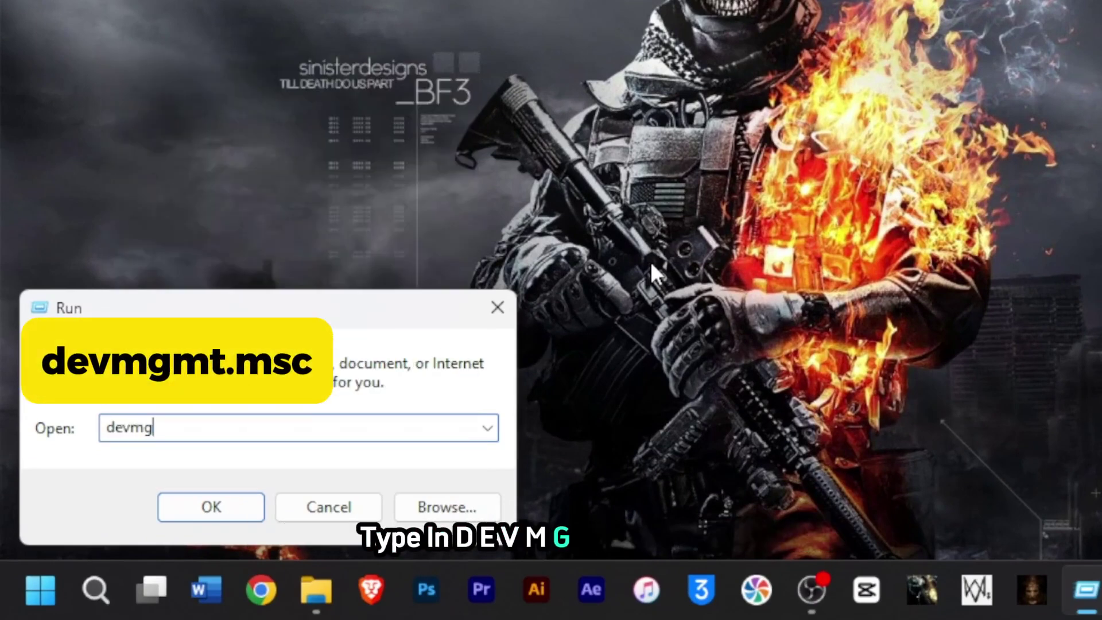
type("mt.msc")
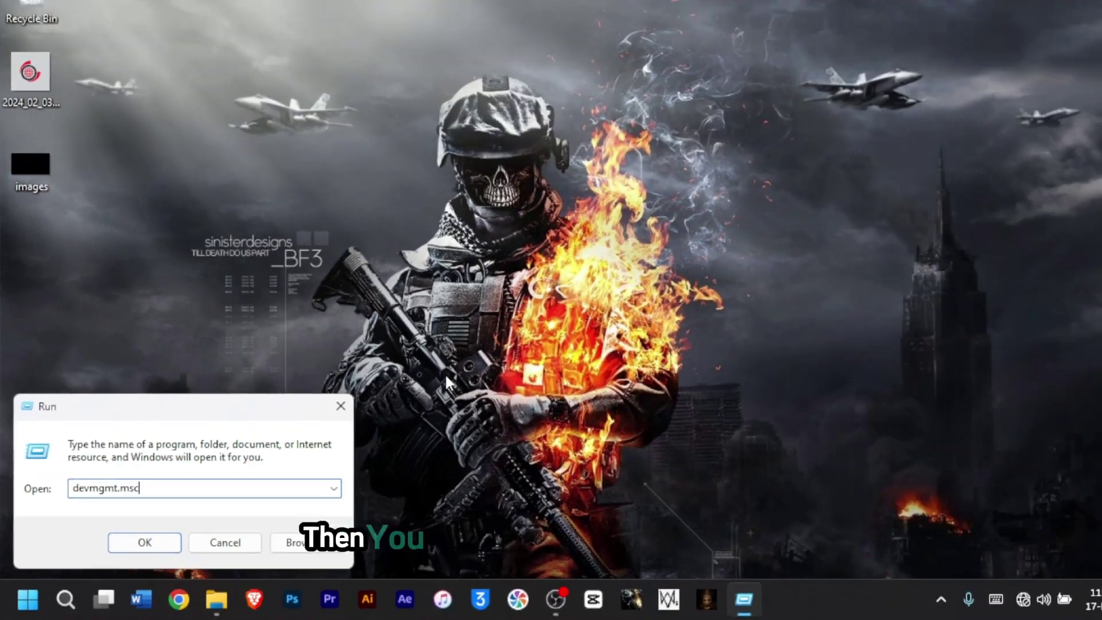
key("Return")
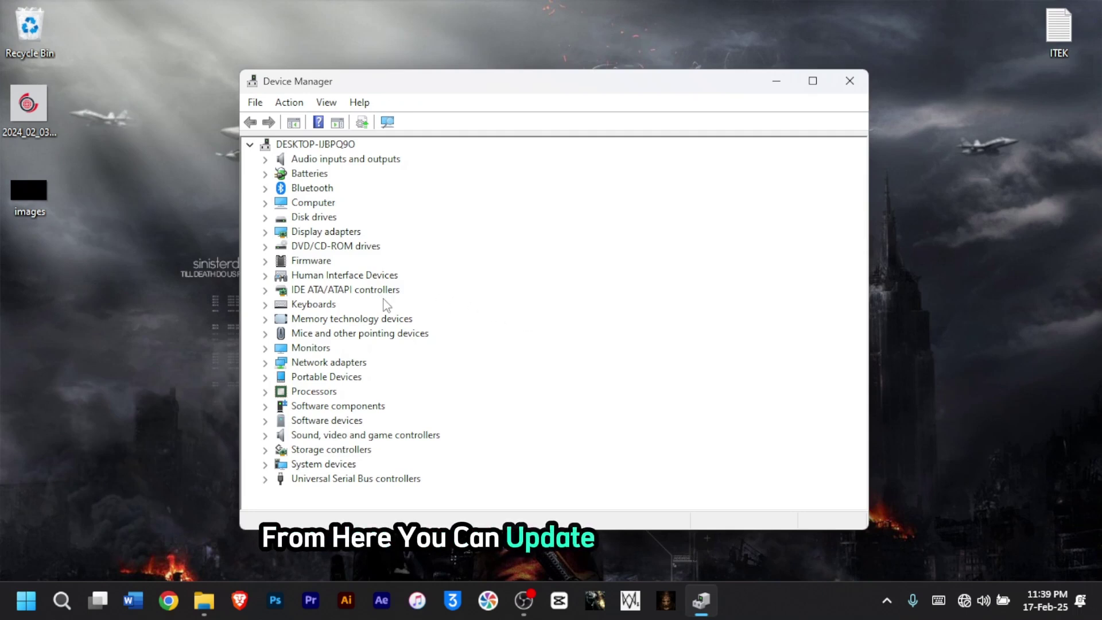
left_click(265, 363)
left_click(365, 364)
right_click(366, 364)
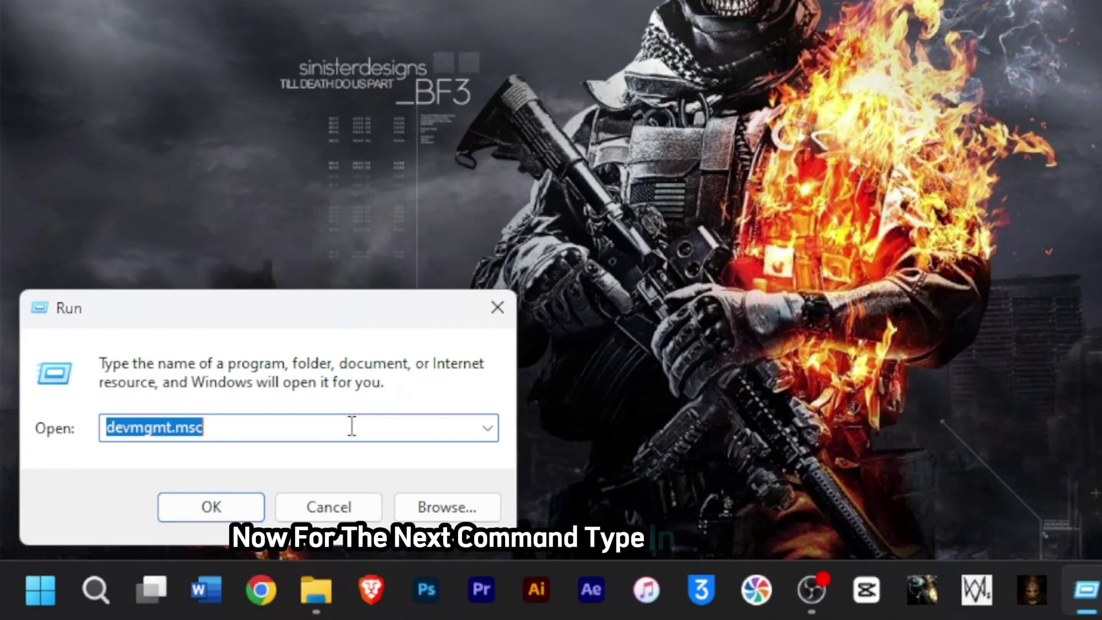
Step: Open the firewall, power options and Internet Properties via firewall.cpl, powercfg.cpl and inetcpl.cpl
type("fire")
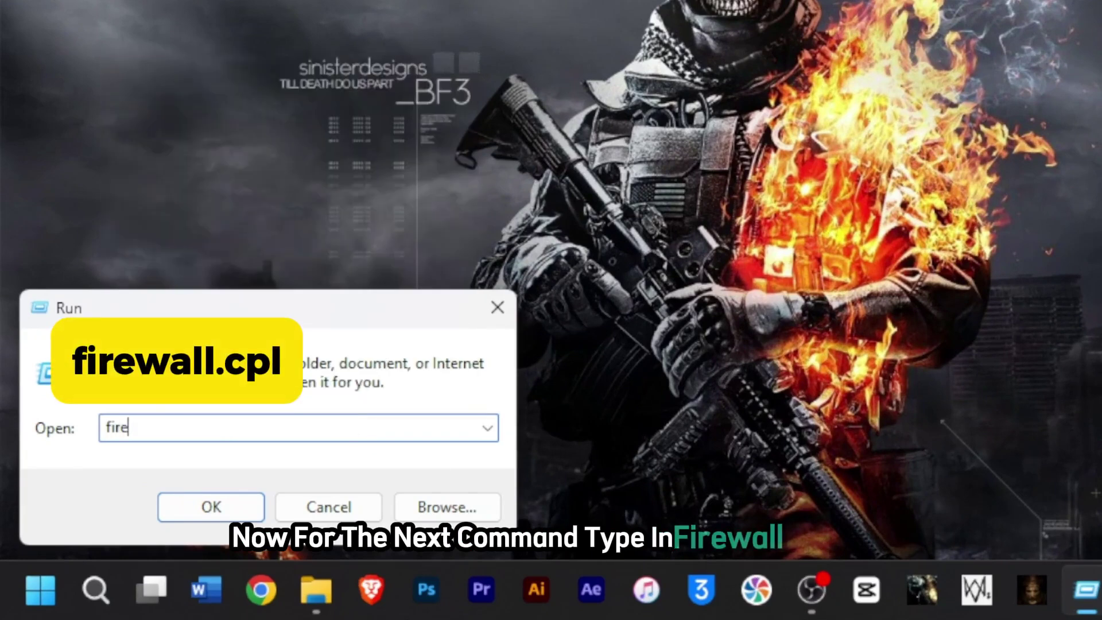
type("wall.cpl")
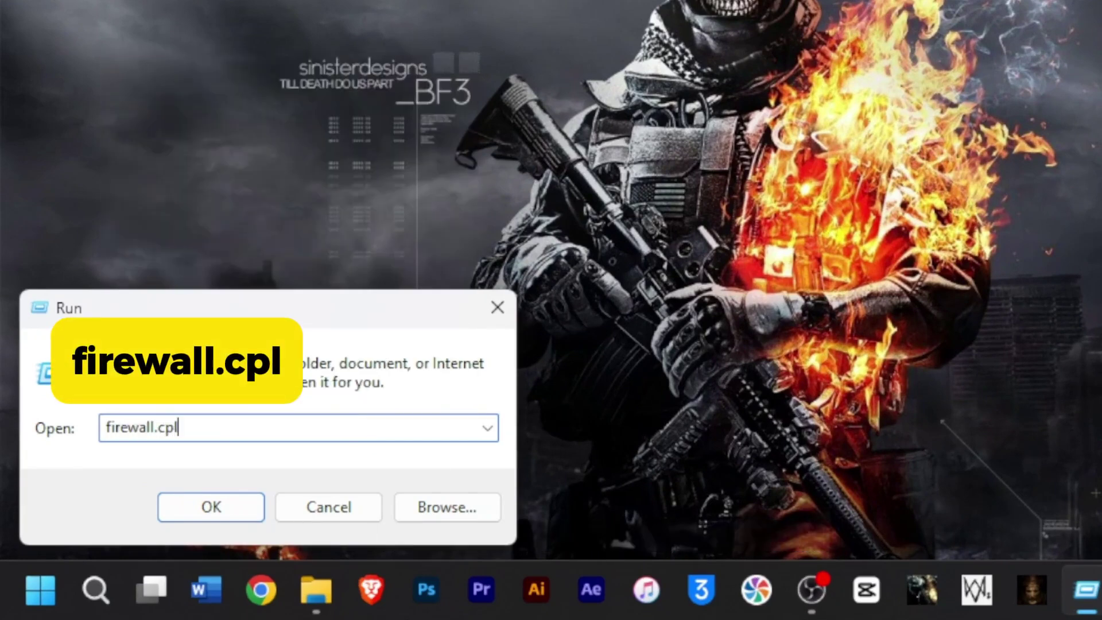
key("Return")
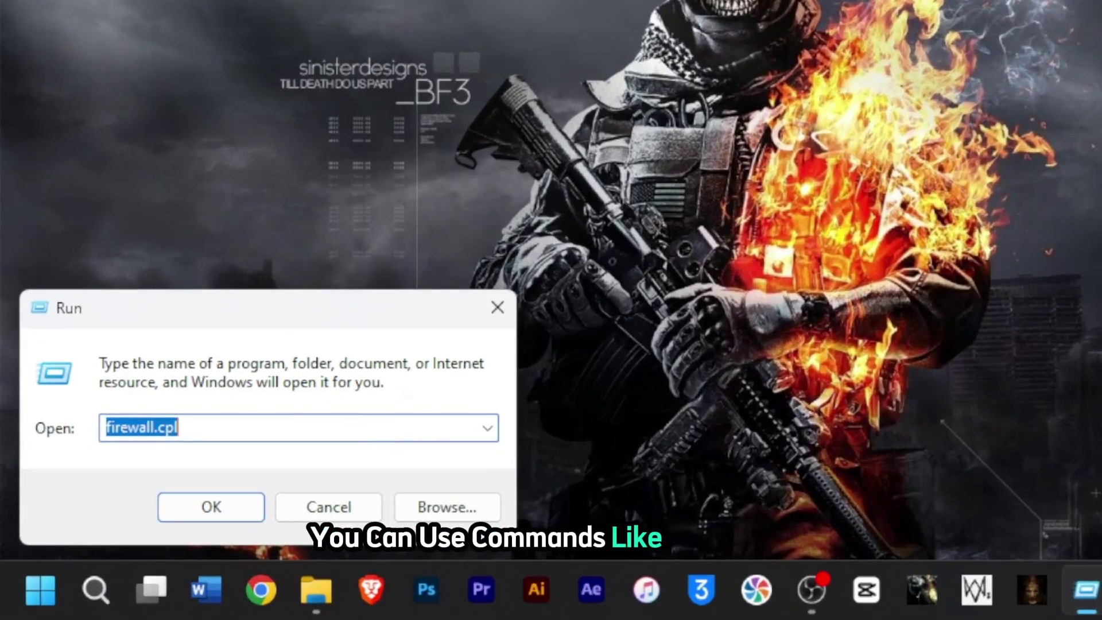
type("powercf")
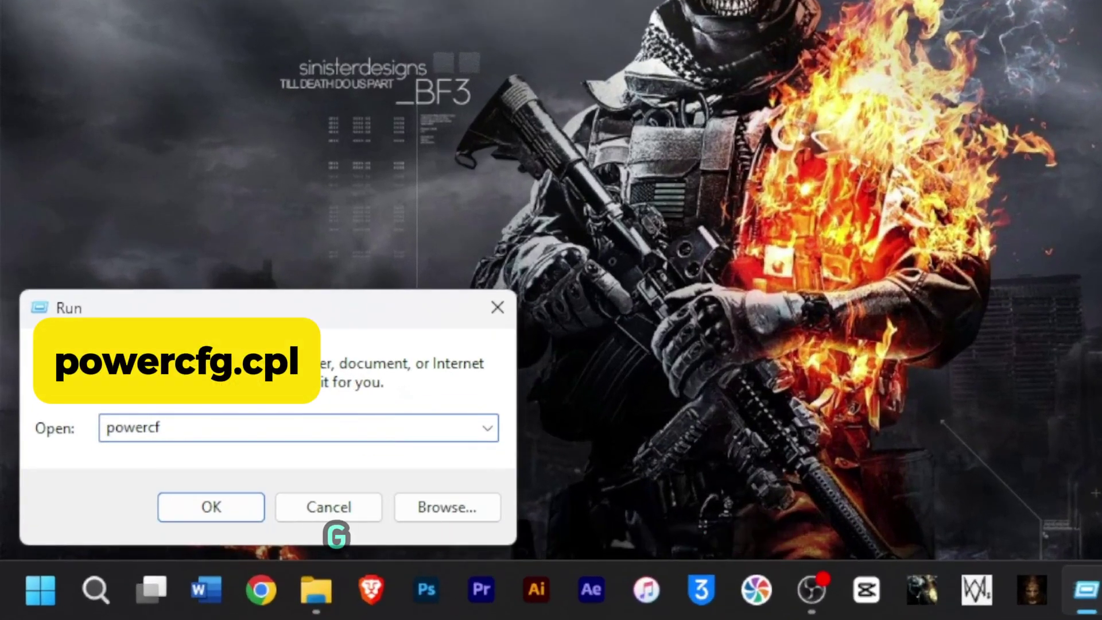
type("g.cpl")
key("Return")
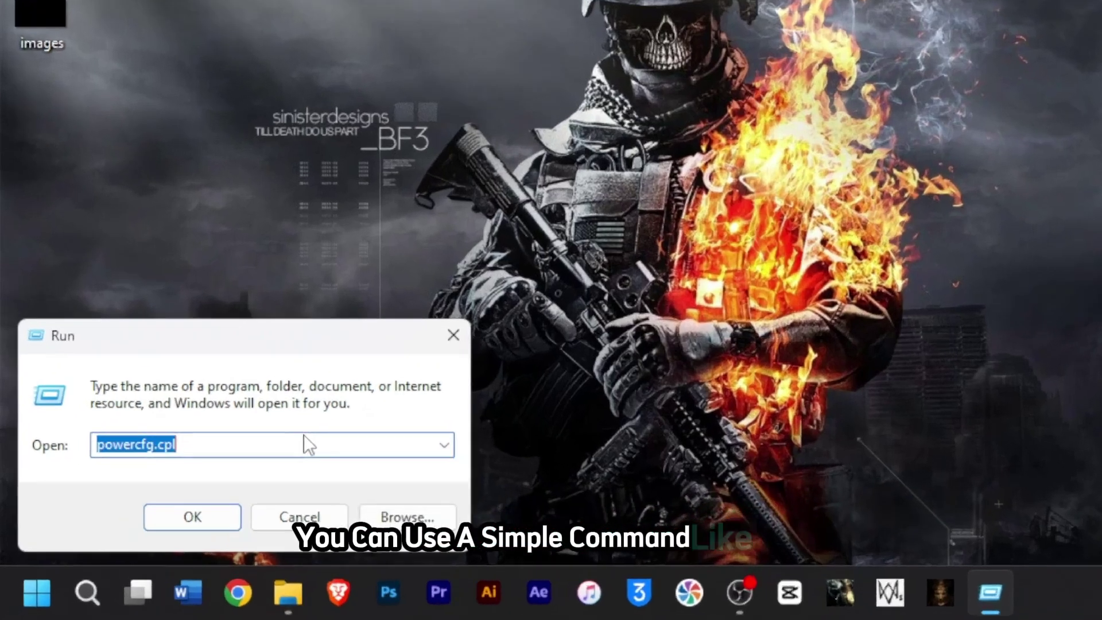
type("int")
type("tcpl.")
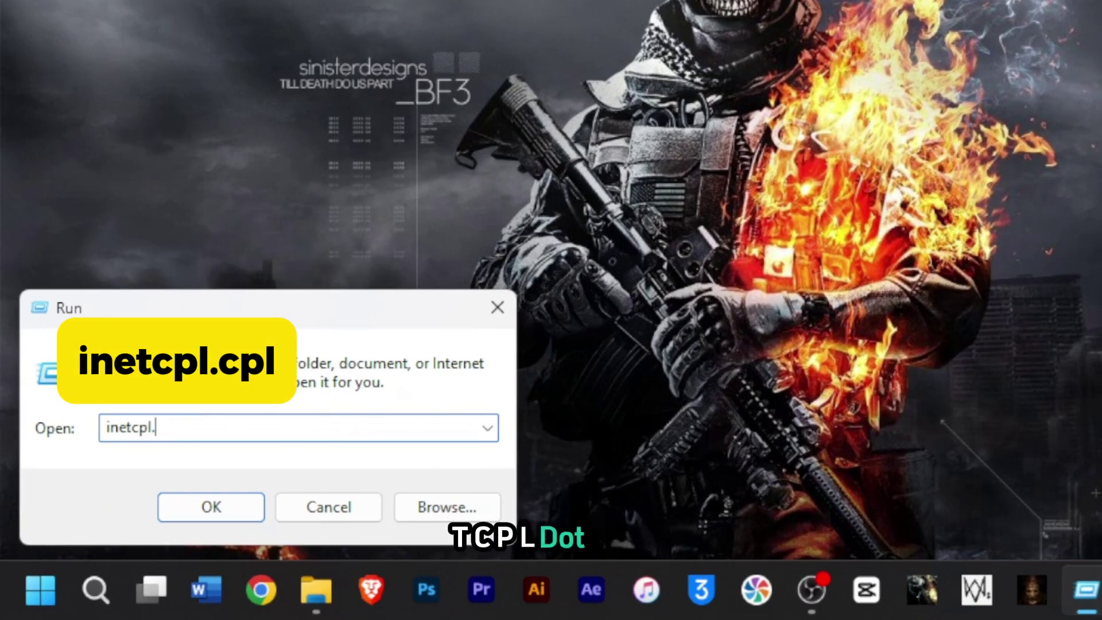
type("cpl")
key("Return")
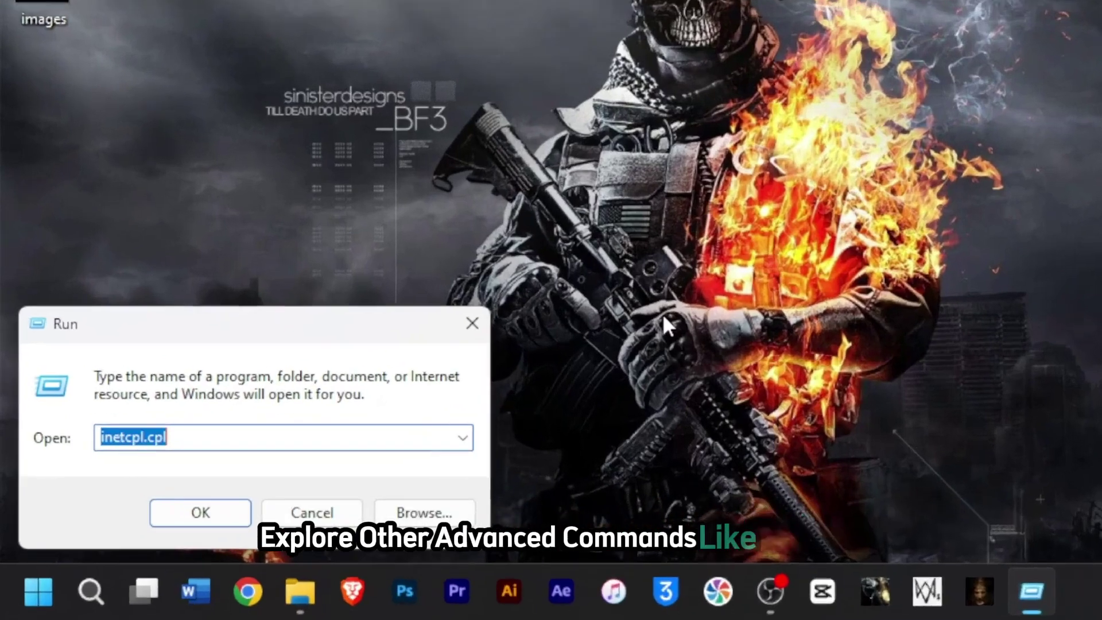
Step: Launch Performance Monitor via perfmon, shift its window right, then start the DirectX Diagnostic Tool via dxdiag
type("perfm")
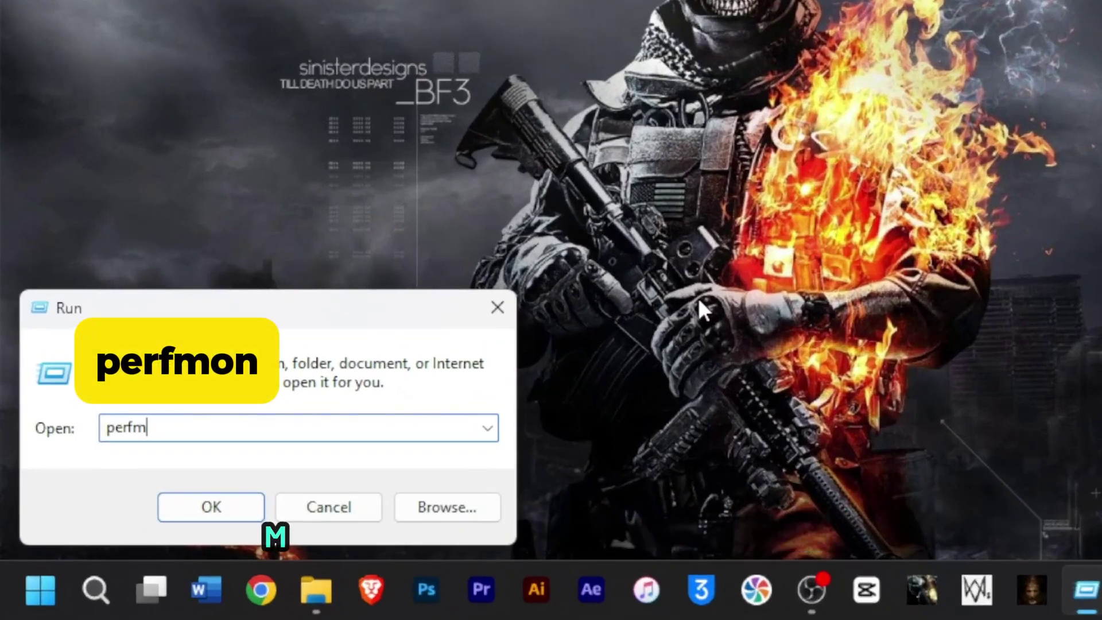
type("on")
key("Return")
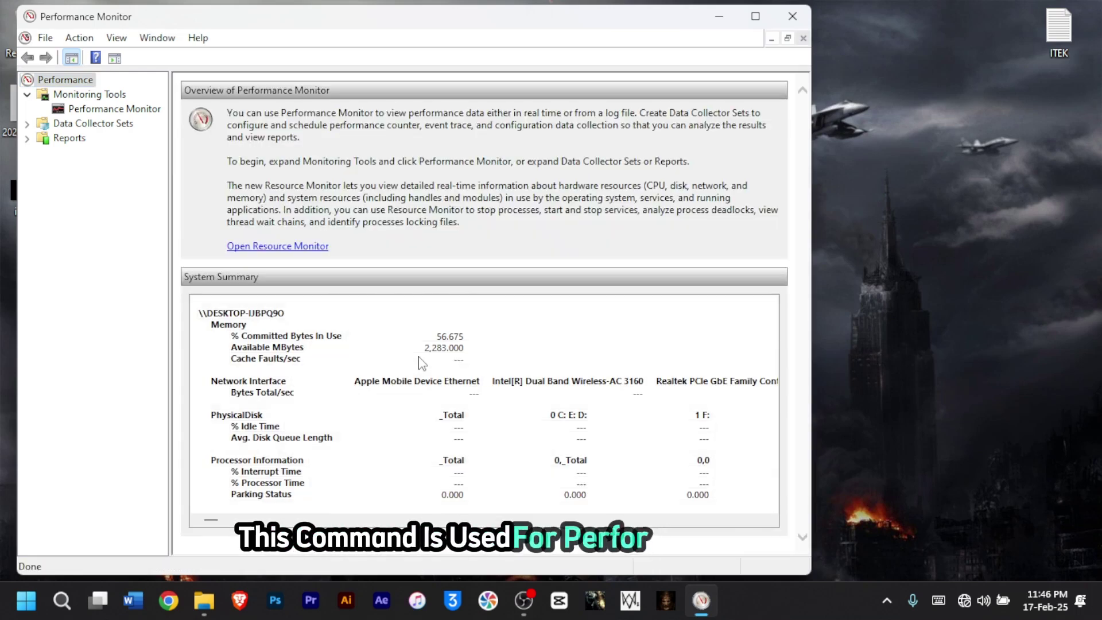
left_click_drag(302, 21, 388, 24)
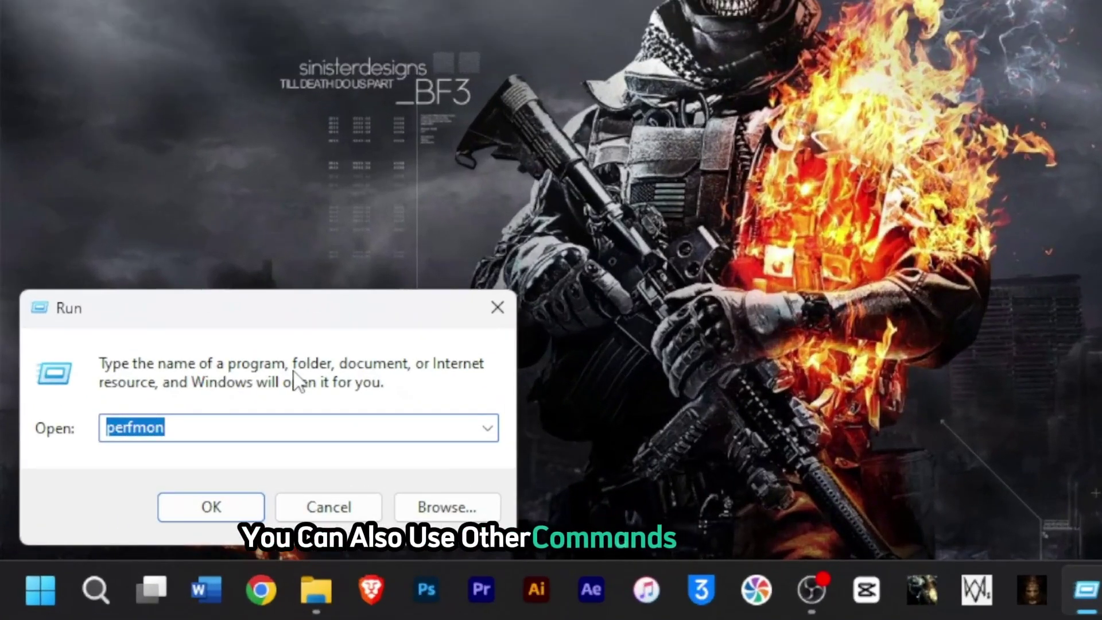
type("dxdiag")
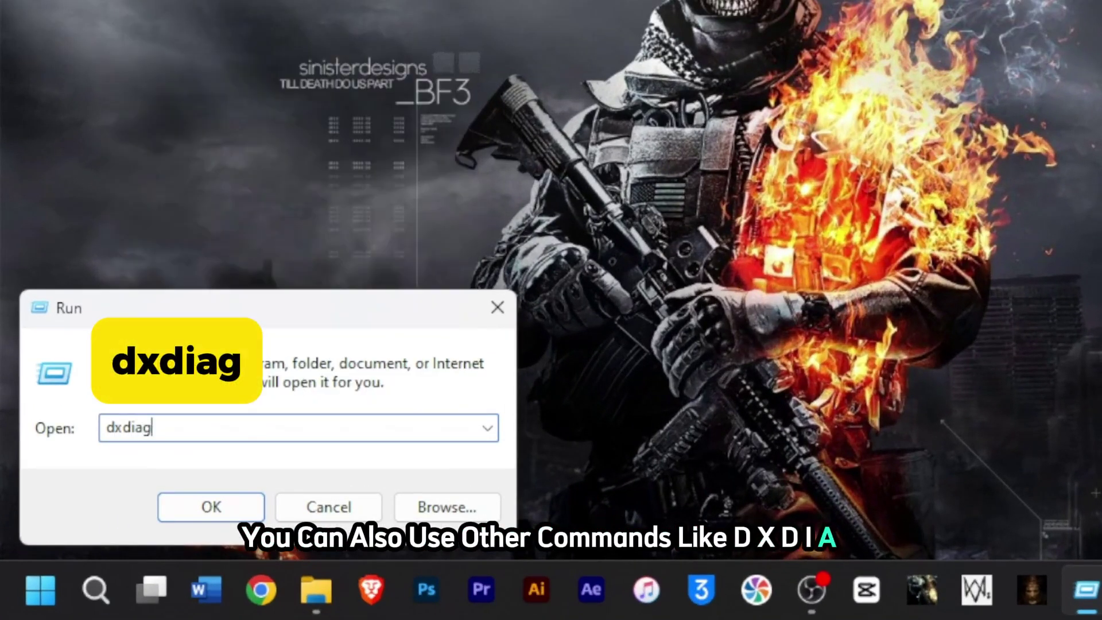
key("Return")
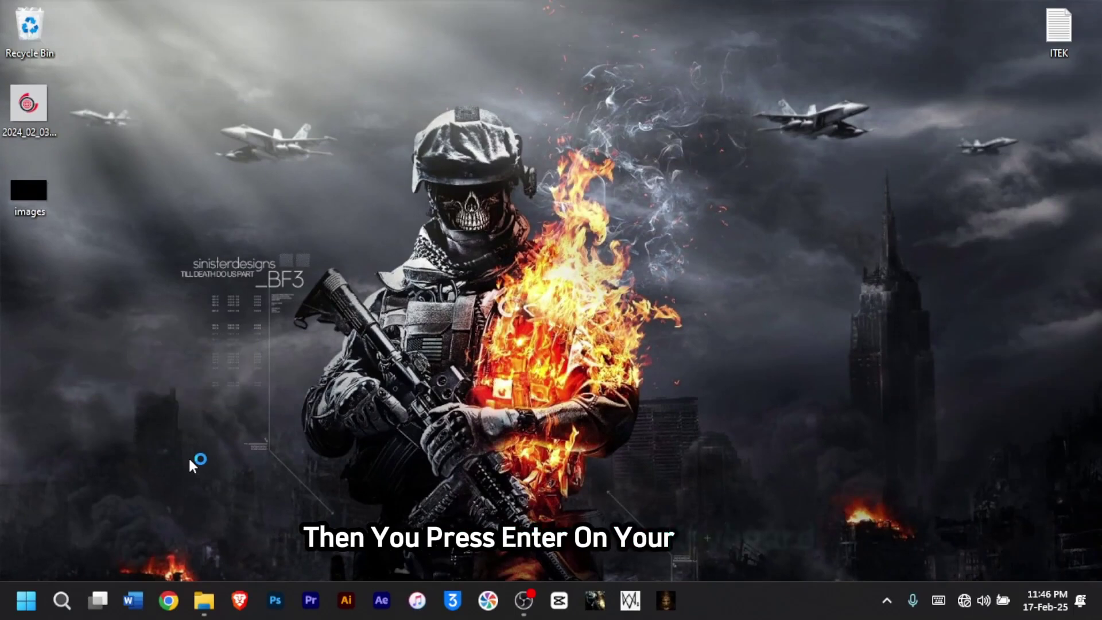